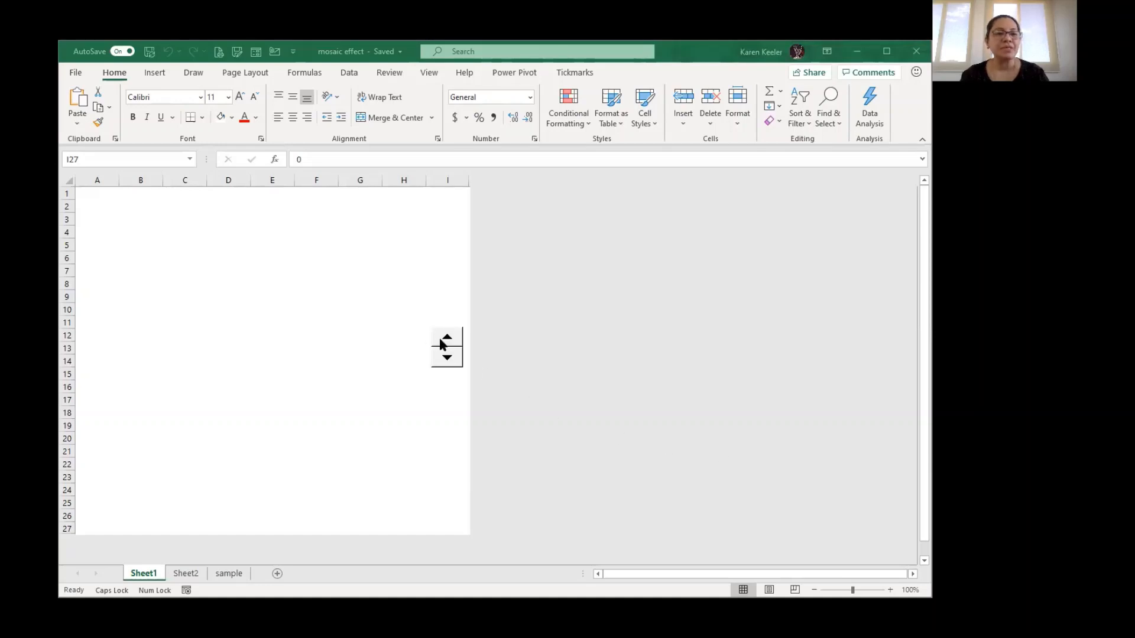
- Raise the spin counter step by step to 100, fully revealing the hidden notebook picture
{"action": "left_click", "coordinate": [446, 337]}
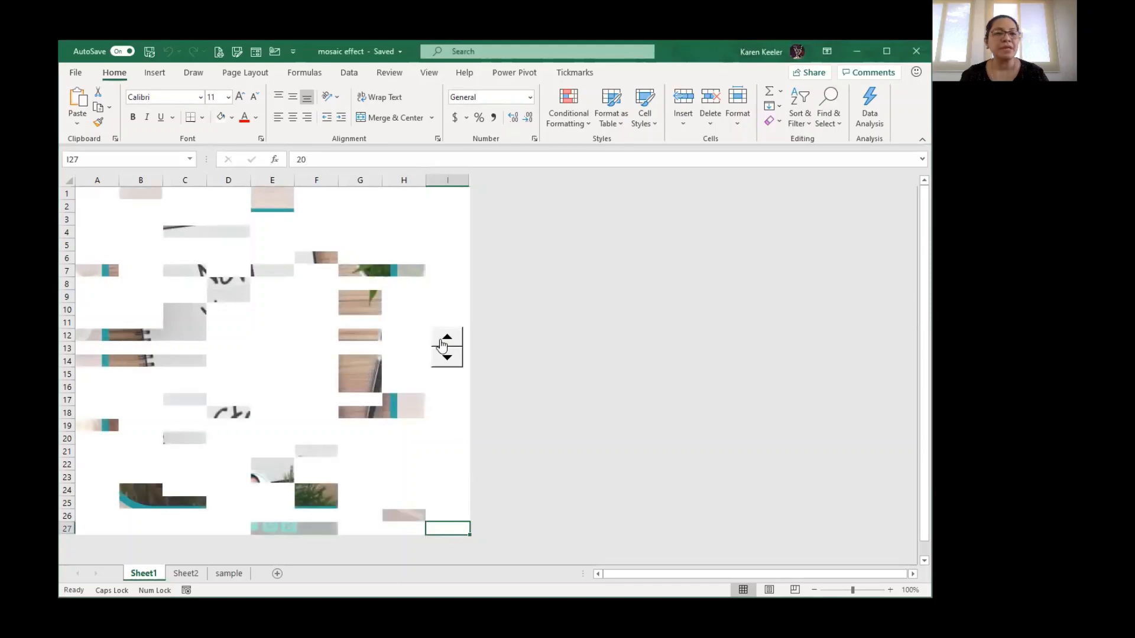
{"action": "left_click", "coordinate": [446, 337]}
{"action": "left_click", "coordinate": [445, 337]}
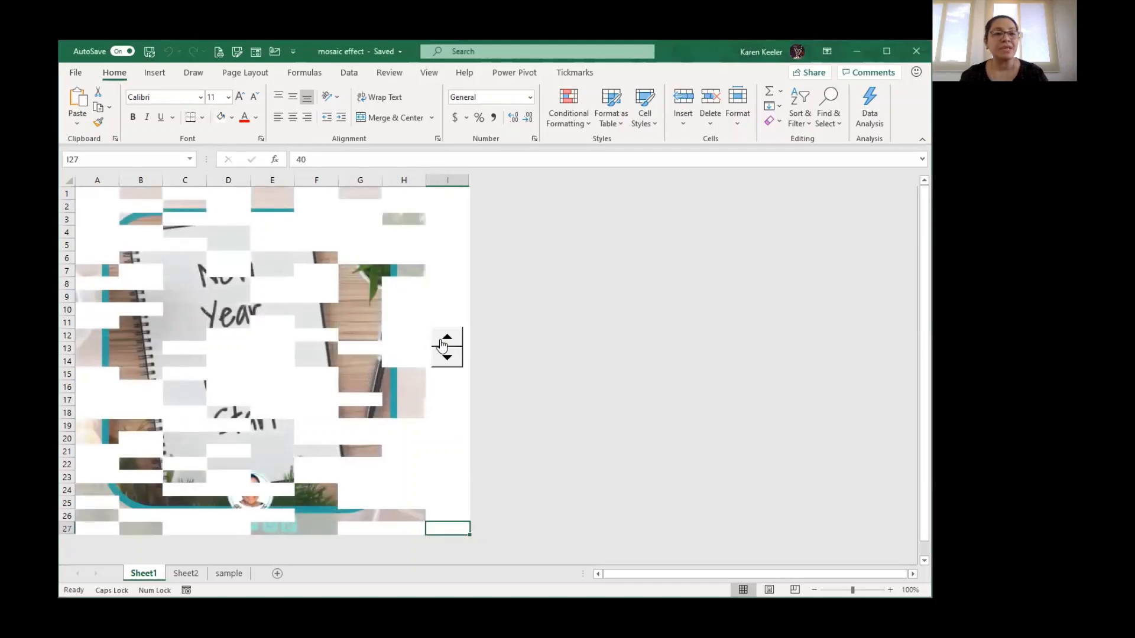
{"action": "left_click", "coordinate": [446, 337]}
{"action": "left_click", "coordinate": [446, 337]}
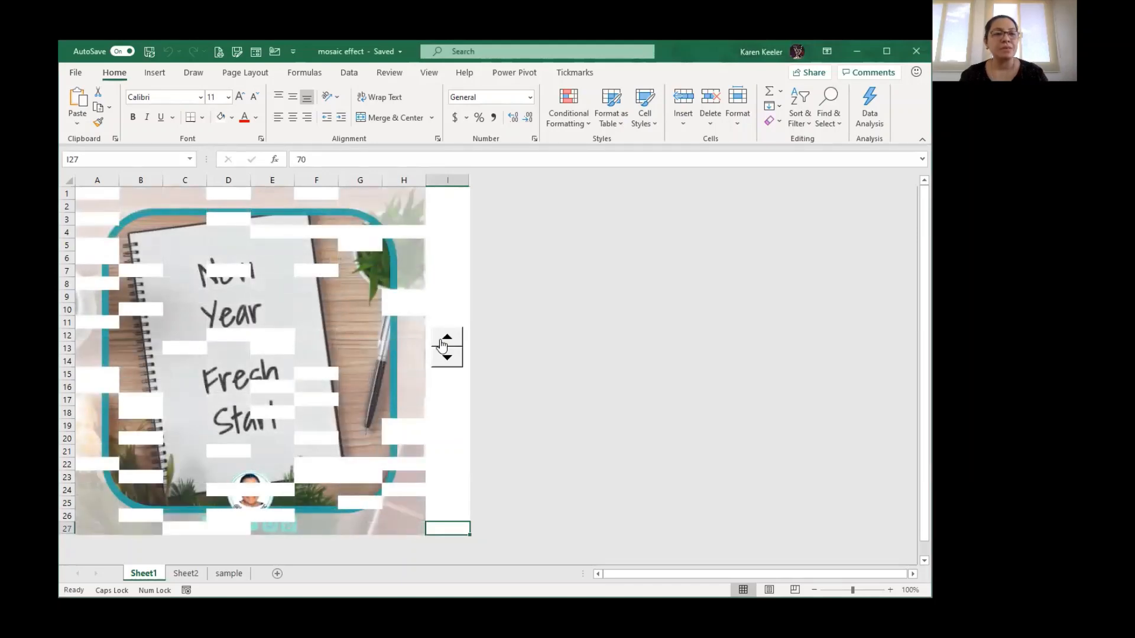
{"action": "left_click", "coordinate": [446, 337]}
{"action": "left_click", "coordinate": [447, 337]}
{"action": "left_click", "coordinate": [446, 337]}
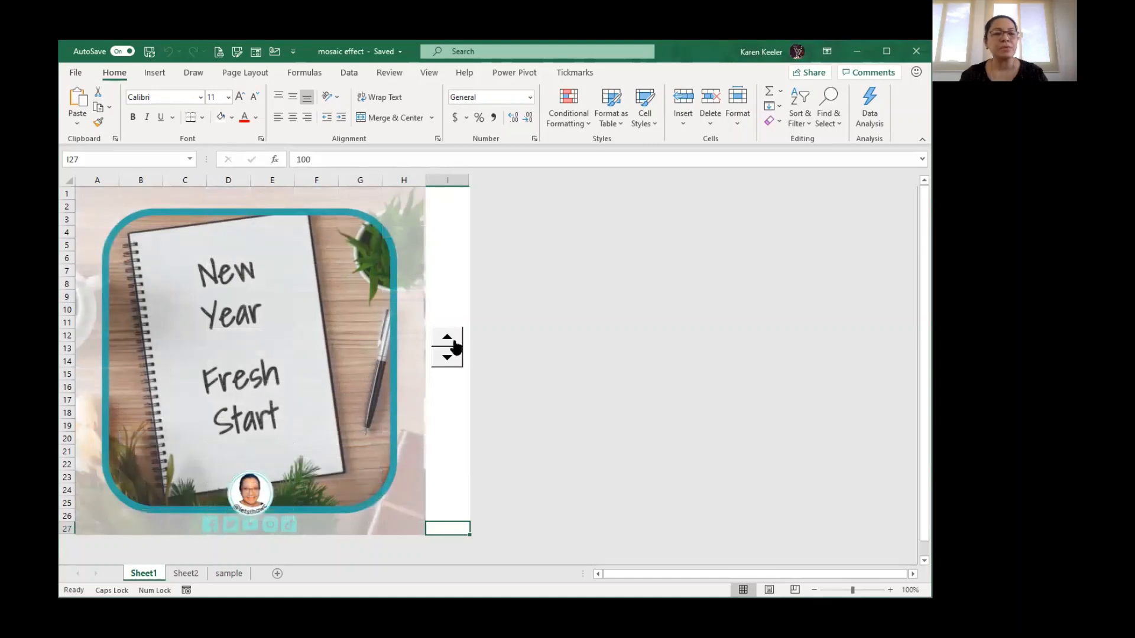
- Lower the counter back to 0 to hide the picture, then move to Sheet2
{"action": "left_click", "coordinate": [448, 358]}
{"action": "left_click", "coordinate": [447, 358]}
{"action": "left_click", "coordinate": [447, 358]}
{"action": "left_click", "coordinate": [447, 359]}
{"action": "left_click", "coordinate": [447, 358]}
{"action": "left_click", "coordinate": [447, 359]}
{"action": "left_click", "coordinate": [186, 573]}
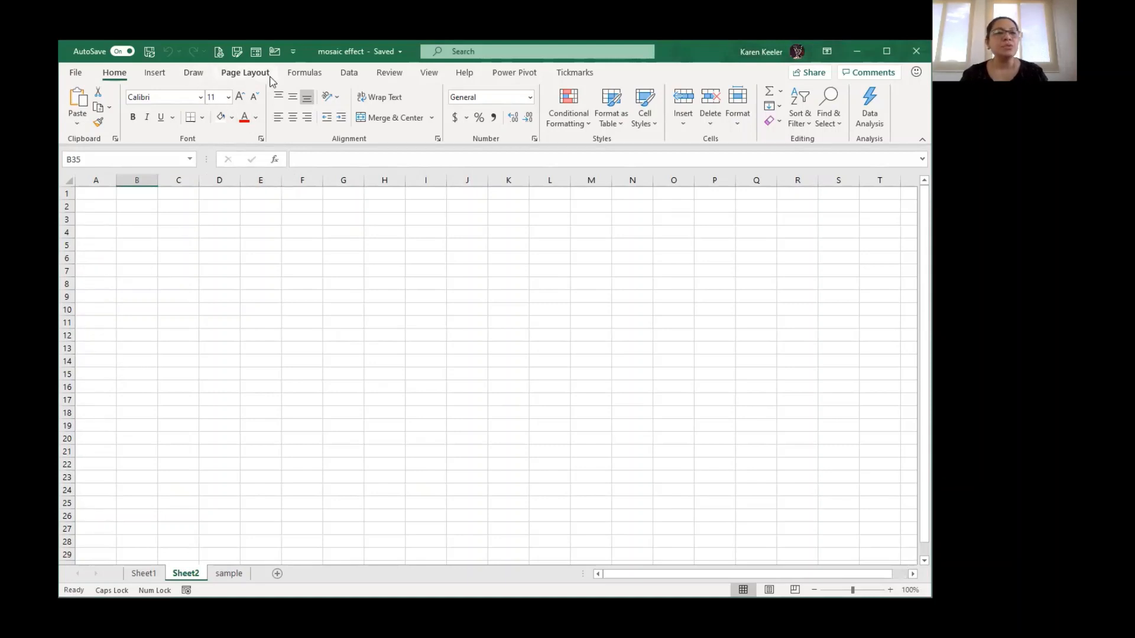
- Set the nyfs picture from file as Sheet2's tiled worksheet background
{"action": "left_click", "coordinate": [245, 71]}
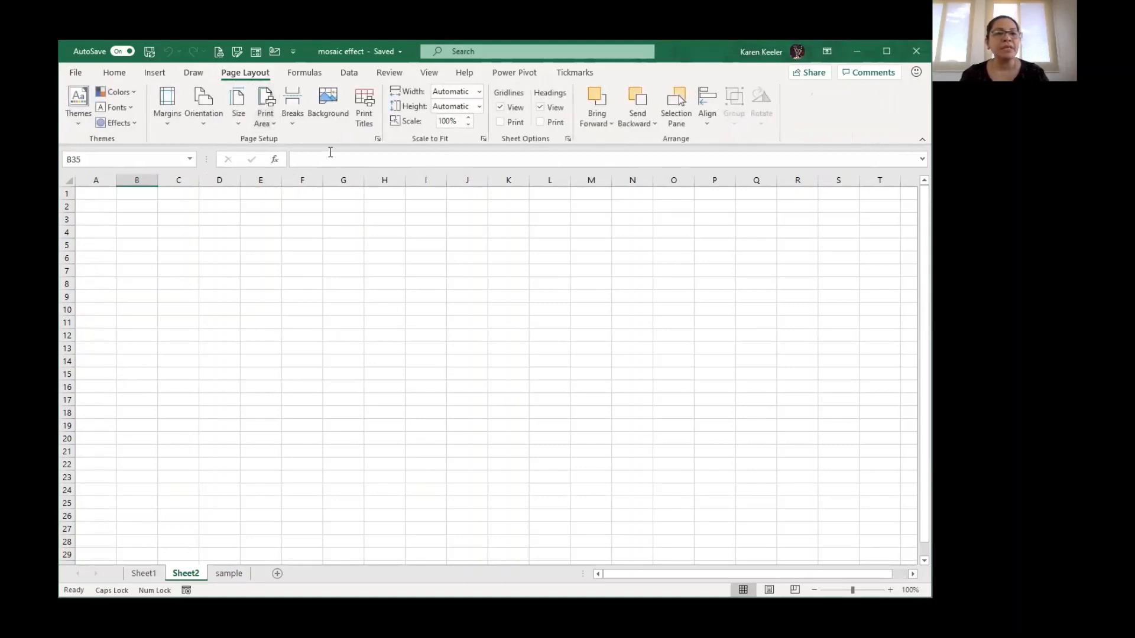
{"action": "left_click", "coordinate": [329, 111]}
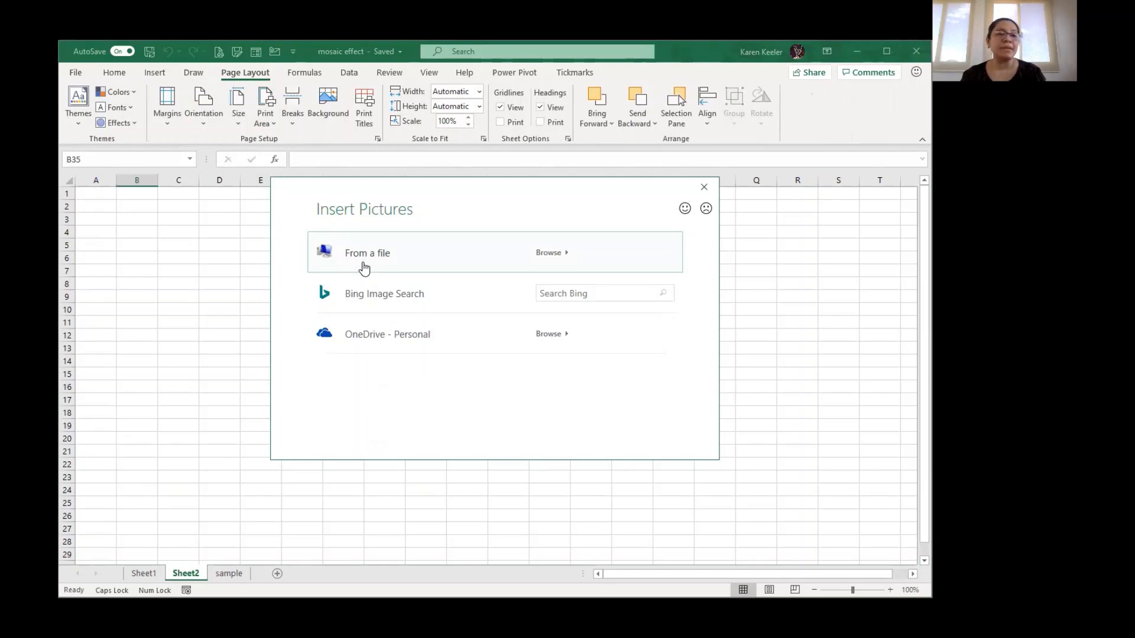
{"action": "left_click", "coordinate": [364, 267]}
{"action": "left_click", "coordinate": [501, 151]}
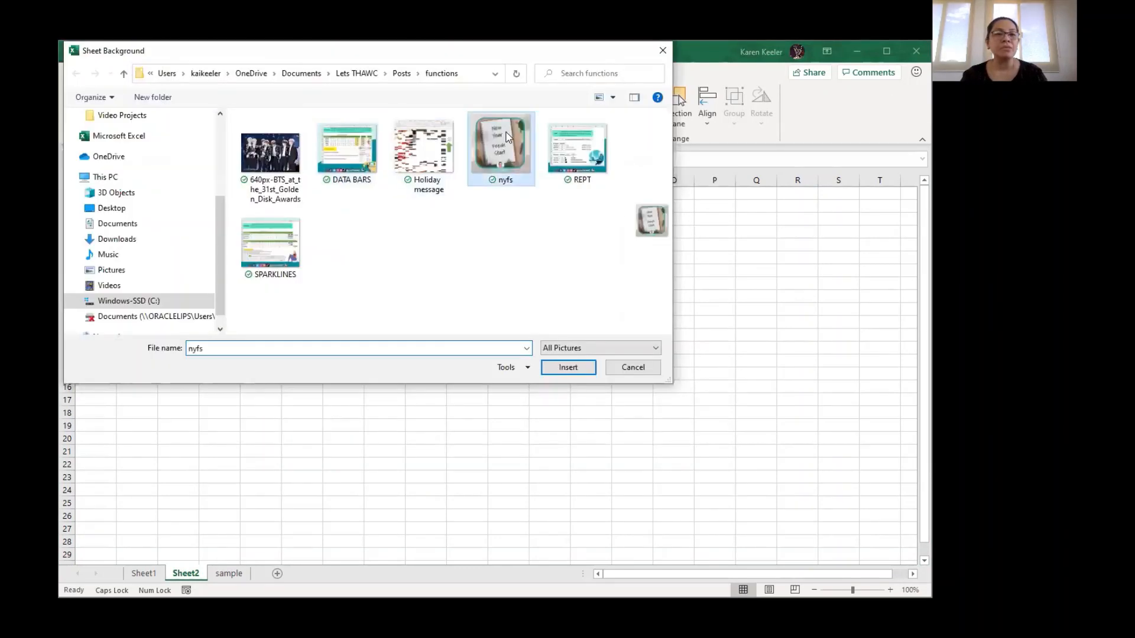
{"action": "key", "text": "Return"}
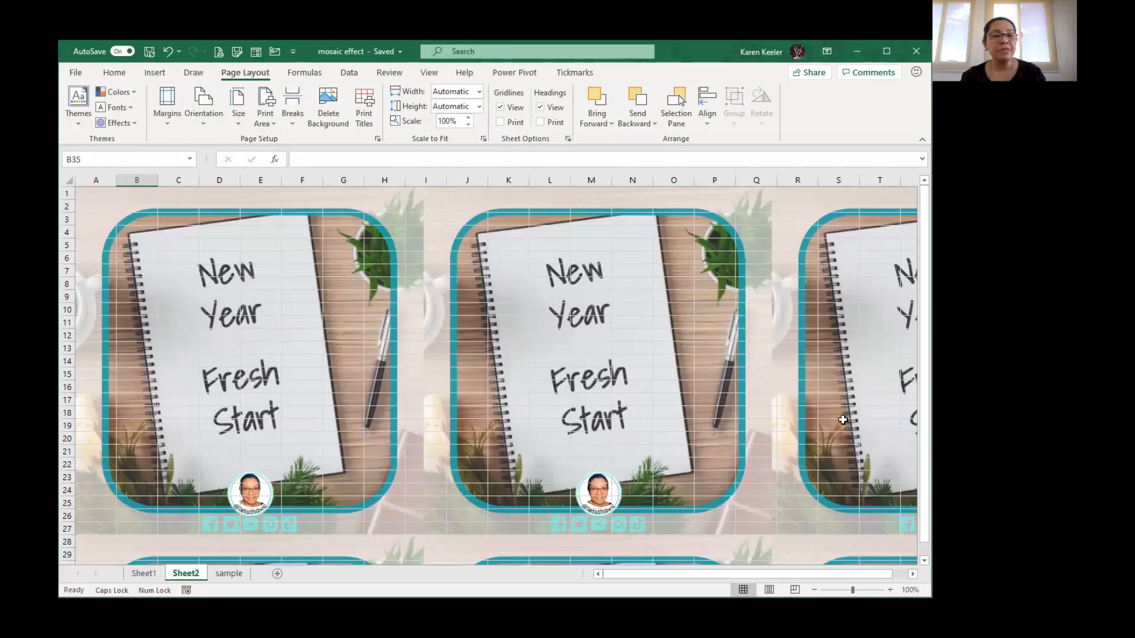
{"action": "scroll", "coordinate": [842, 422], "scroll_direction": "down", "scroll_amount": 5}
{"action": "scroll", "coordinate": [833, 430], "scroll_direction": "up", "scroll_amount": 5}
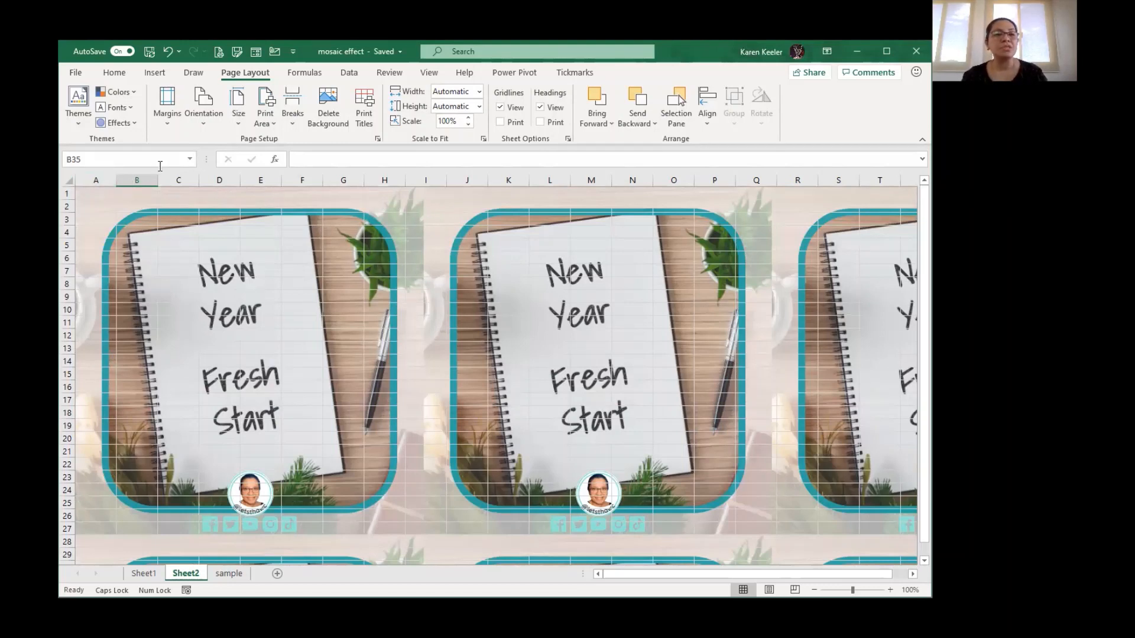
- Resize columns A–H together so they span one copy of the background picture
{"action": "left_click", "coordinate": [95, 180]}
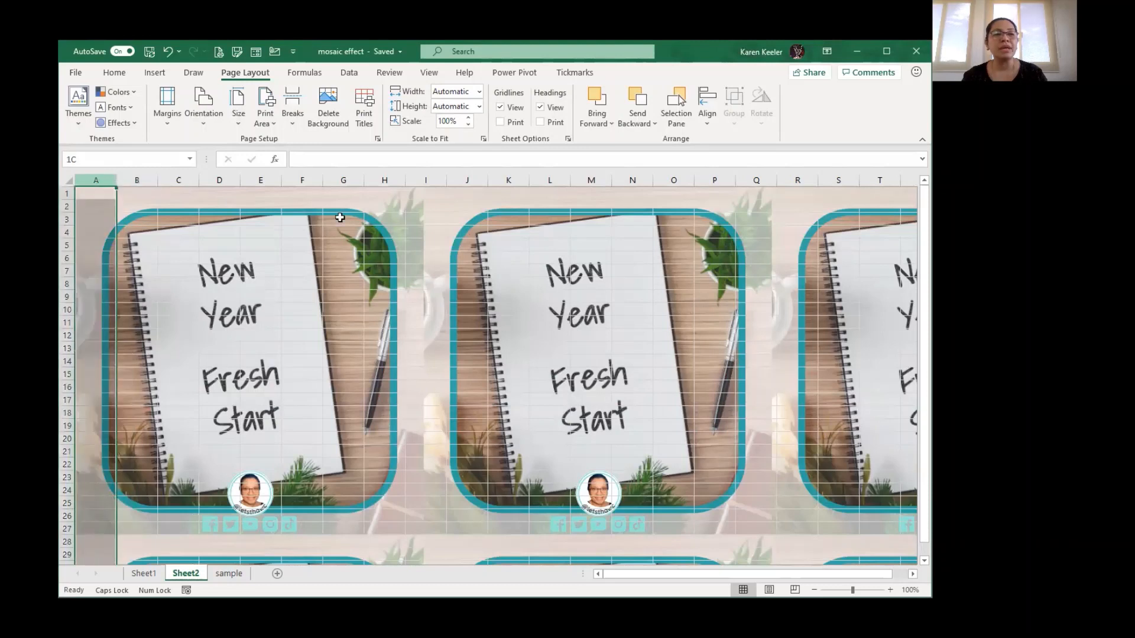
{"action": "left_click", "coordinate": [96, 193]}
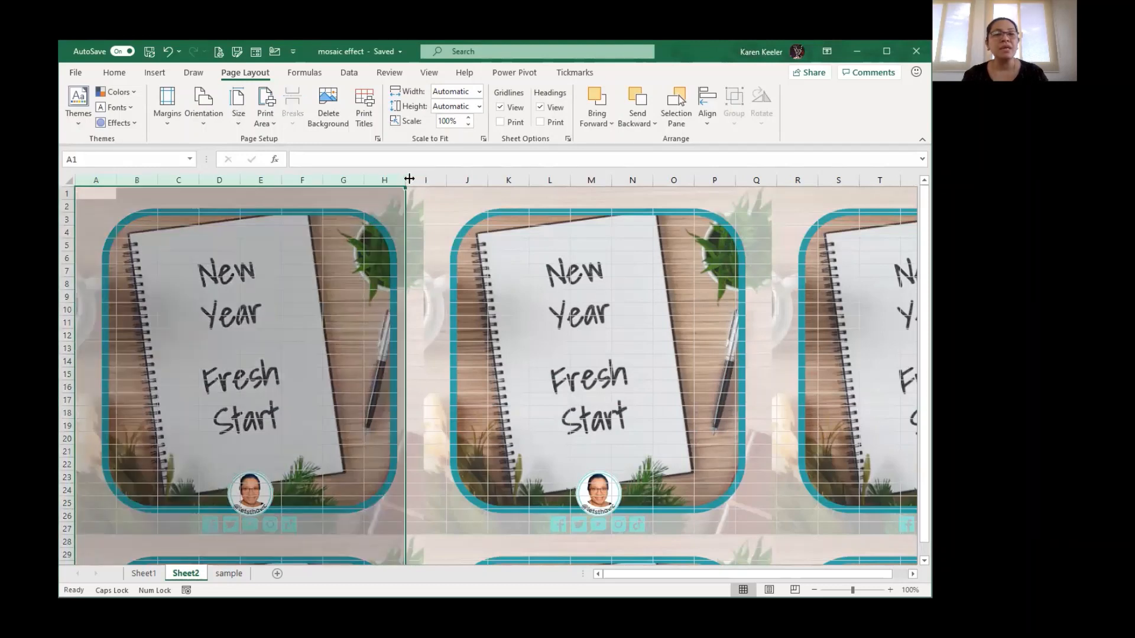
{"action": "left_click_drag", "start_coordinate": [408, 180], "coordinate": [436, 180]}
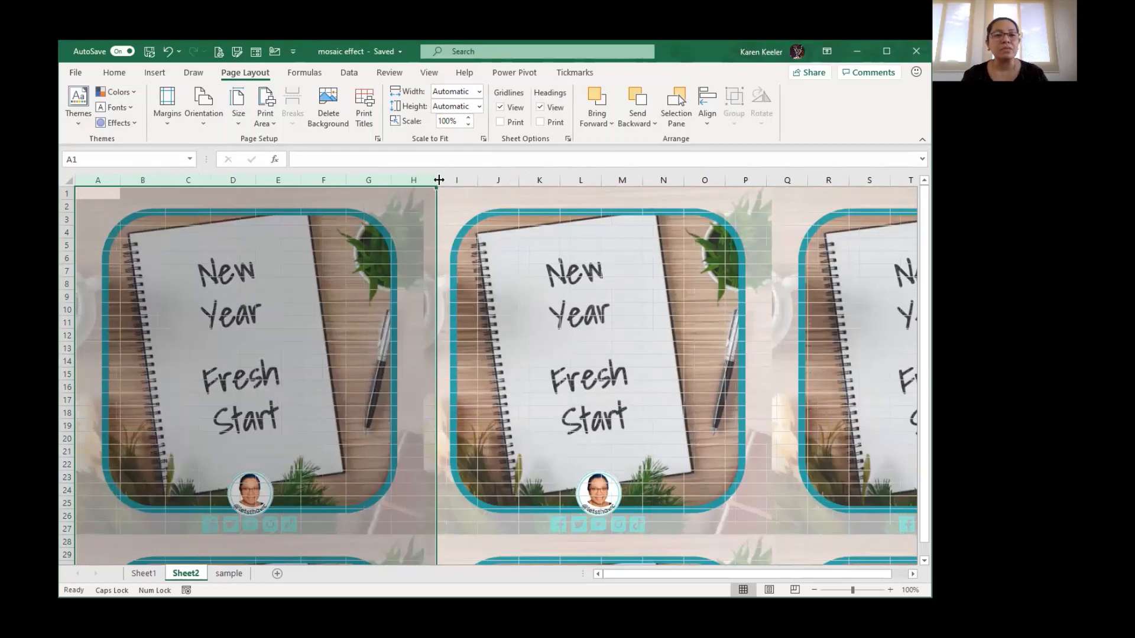
{"action": "left_click_drag", "start_coordinate": [438, 180], "coordinate": [430, 182]}
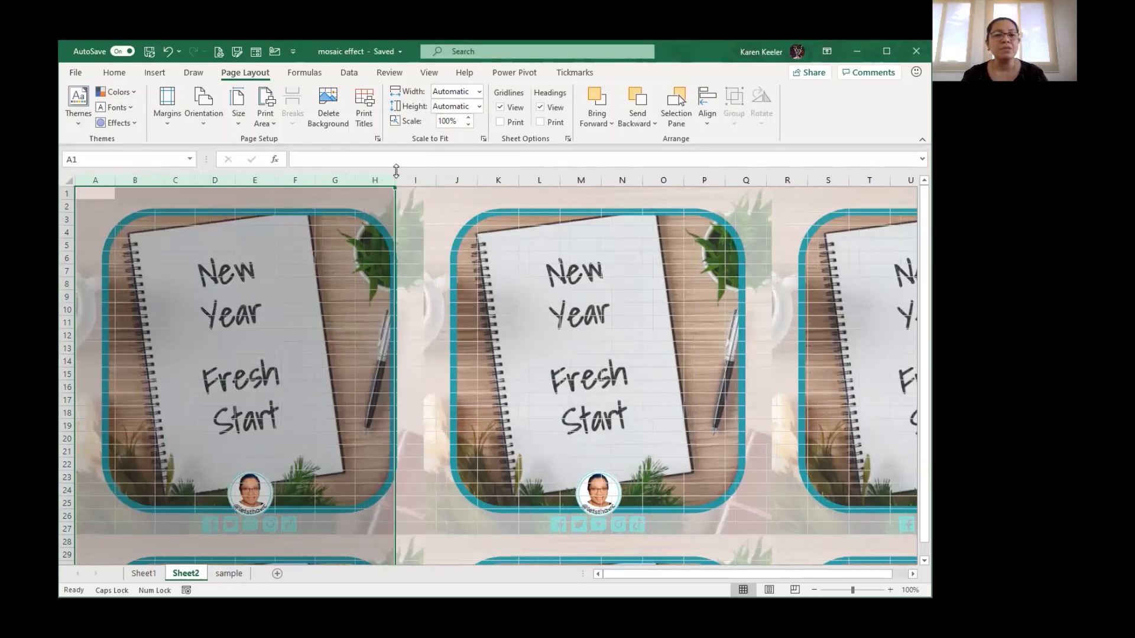
{"action": "left_click", "coordinate": [373, 259]}
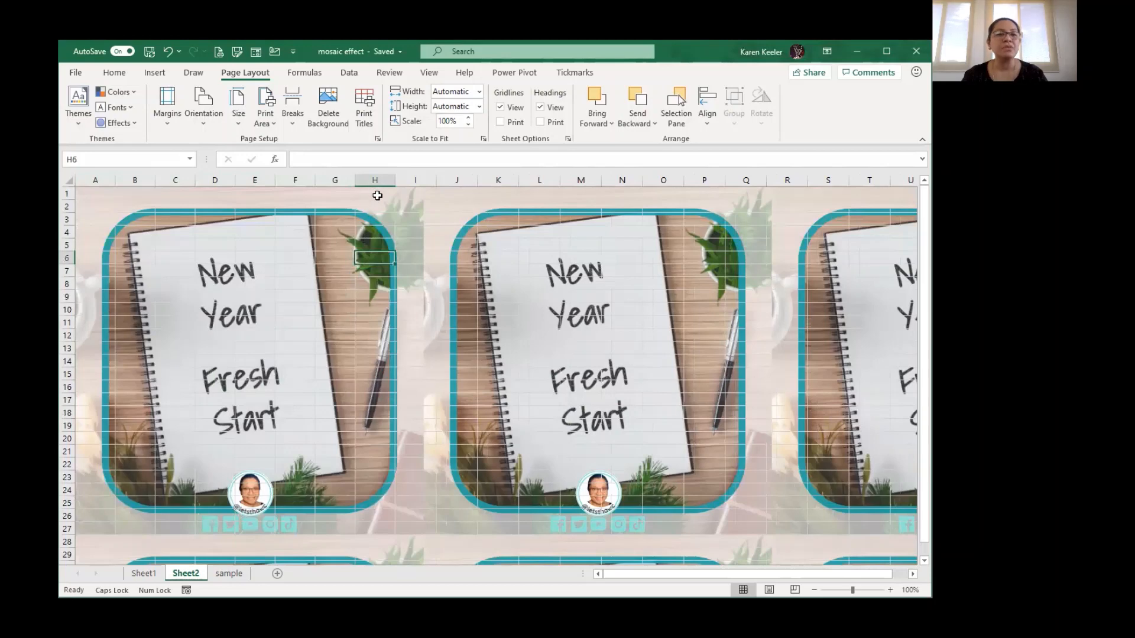
- Retry widening columns A–H, then undo back to the narrower matching width
{"action": "left_click", "coordinate": [364, 181]}
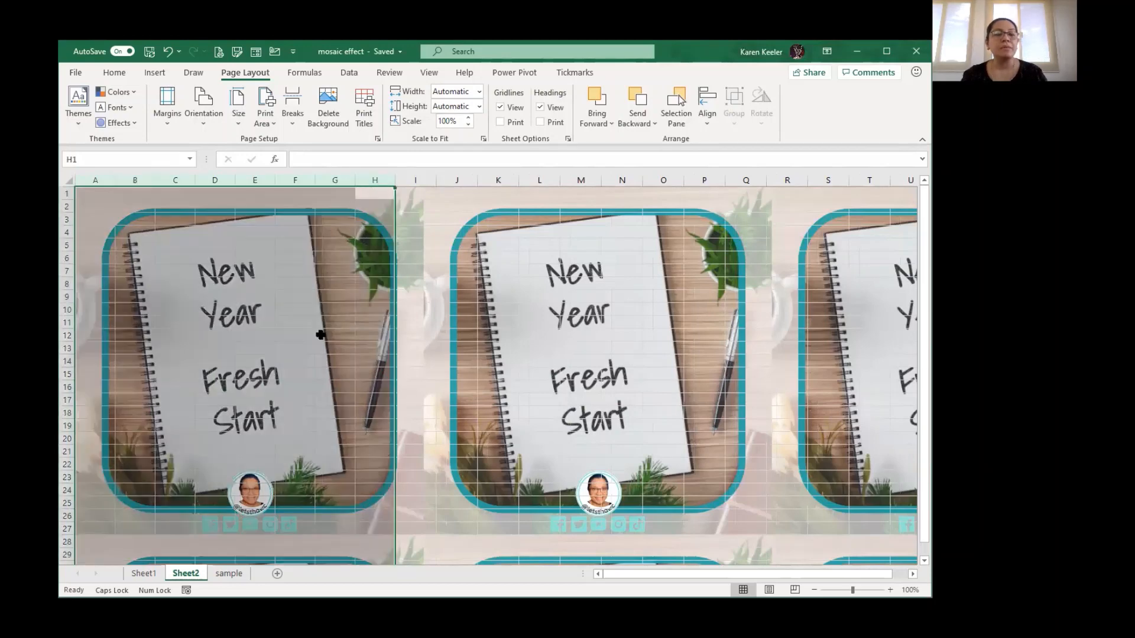
{"action": "left_click", "coordinate": [335, 335]}
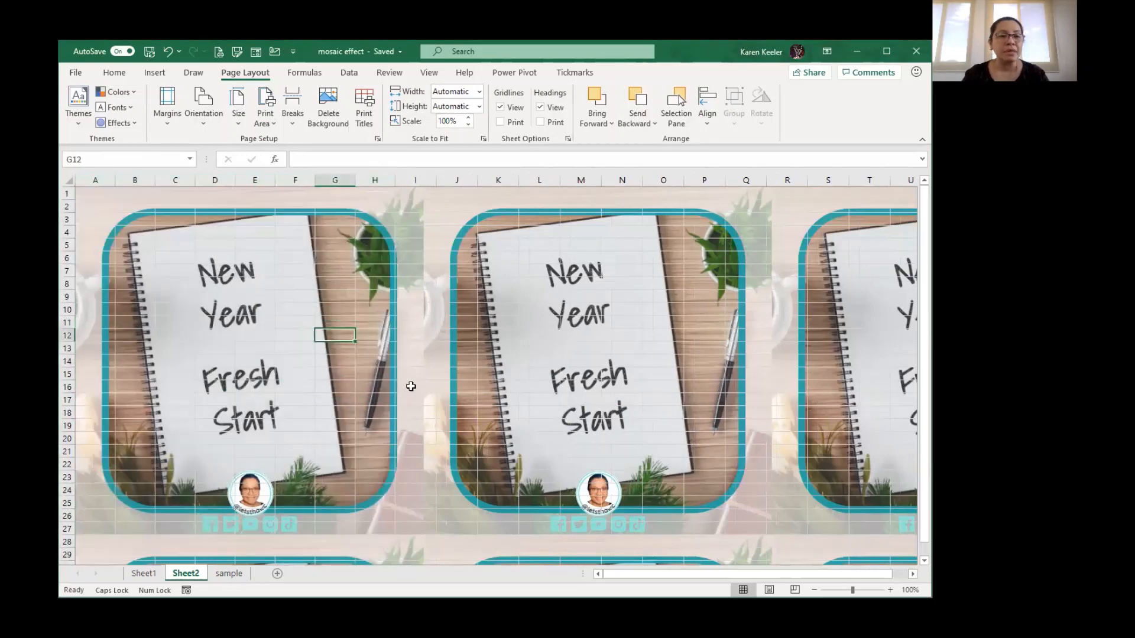
{"action": "left_click", "coordinate": [98, 180]}
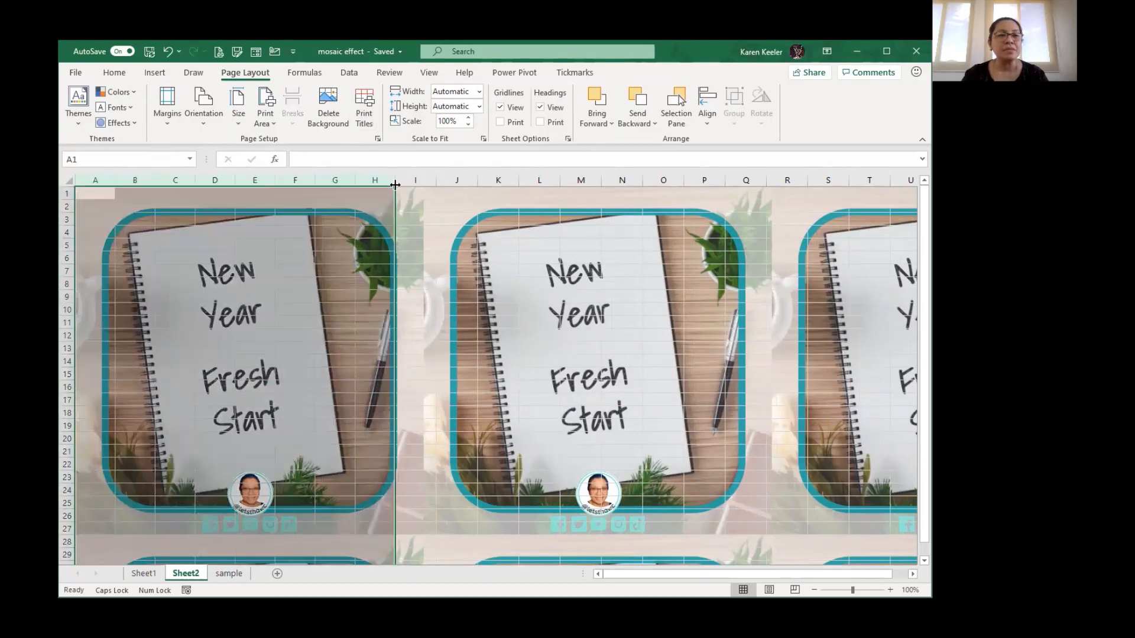
{"action": "left_click_drag", "start_coordinate": [397, 180], "coordinate": [451, 181]}
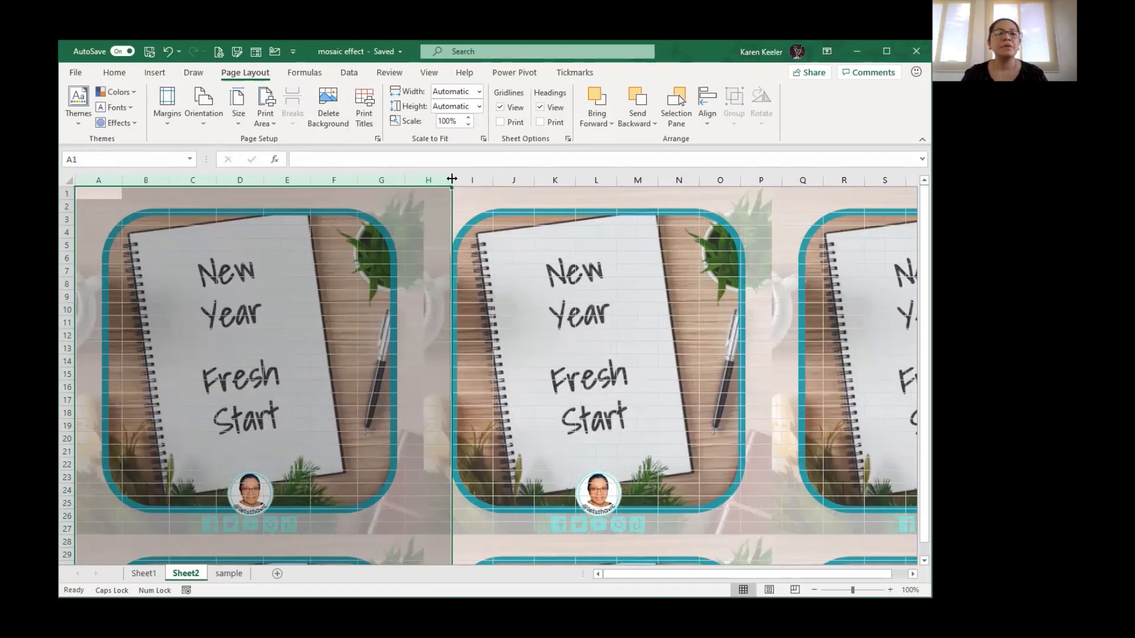
{"action": "key", "text": "ctrl+z"}
- Hide every column from J to the last column, leaving columns A–I visible
{"action": "left_click", "coordinate": [446, 270]}
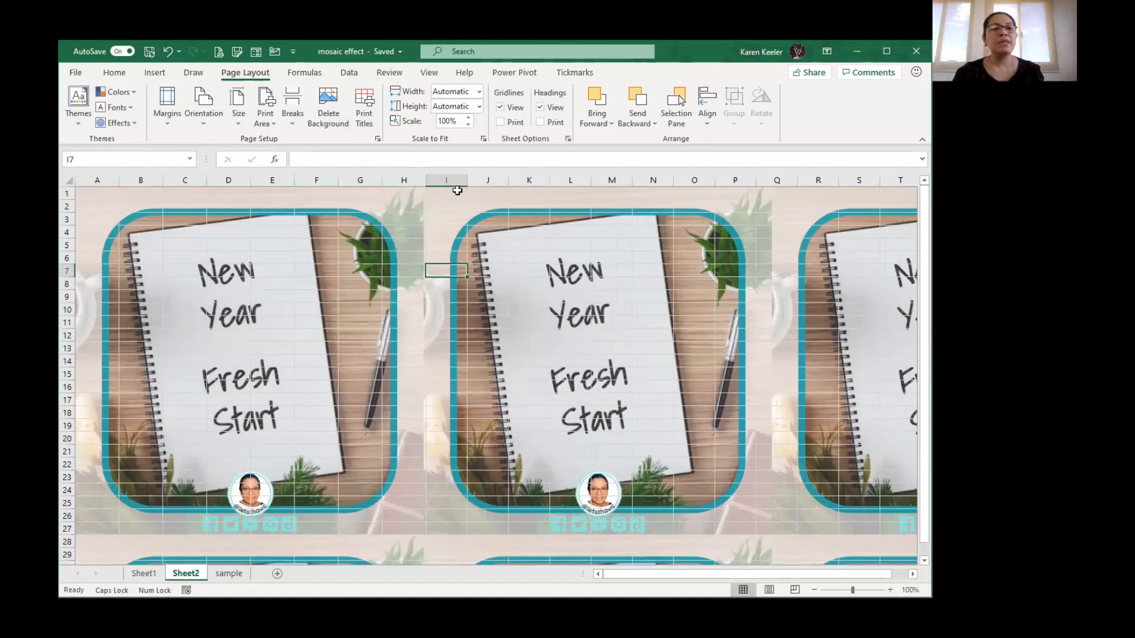
{"action": "left_click", "coordinate": [452, 219]}
{"action": "left_click", "coordinate": [447, 180]}
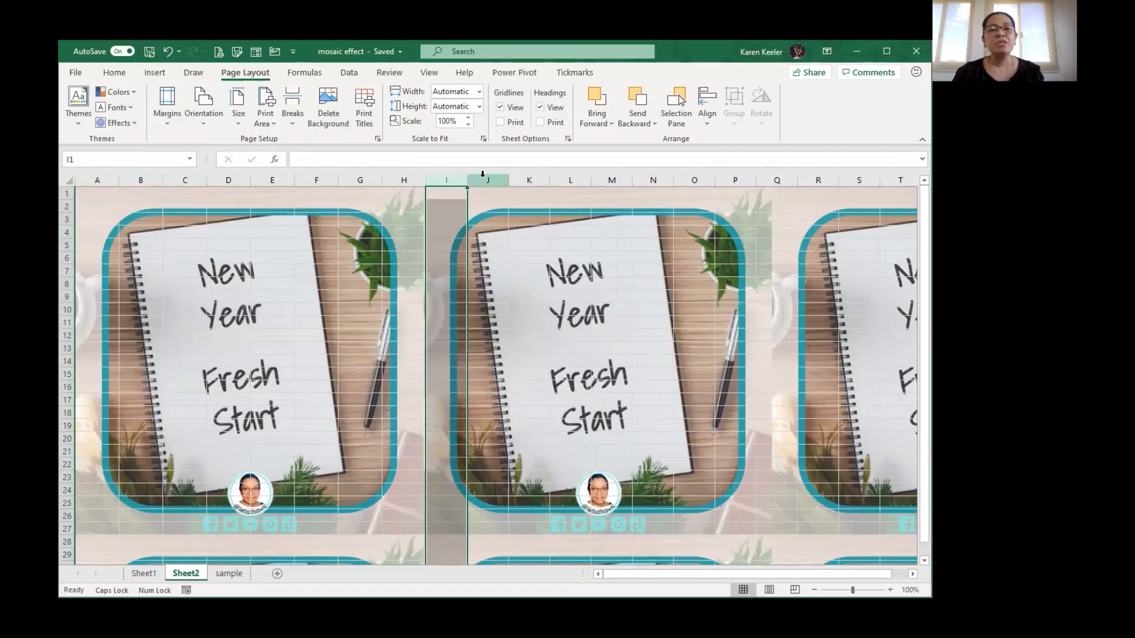
{"action": "left_click", "coordinate": [484, 181]}
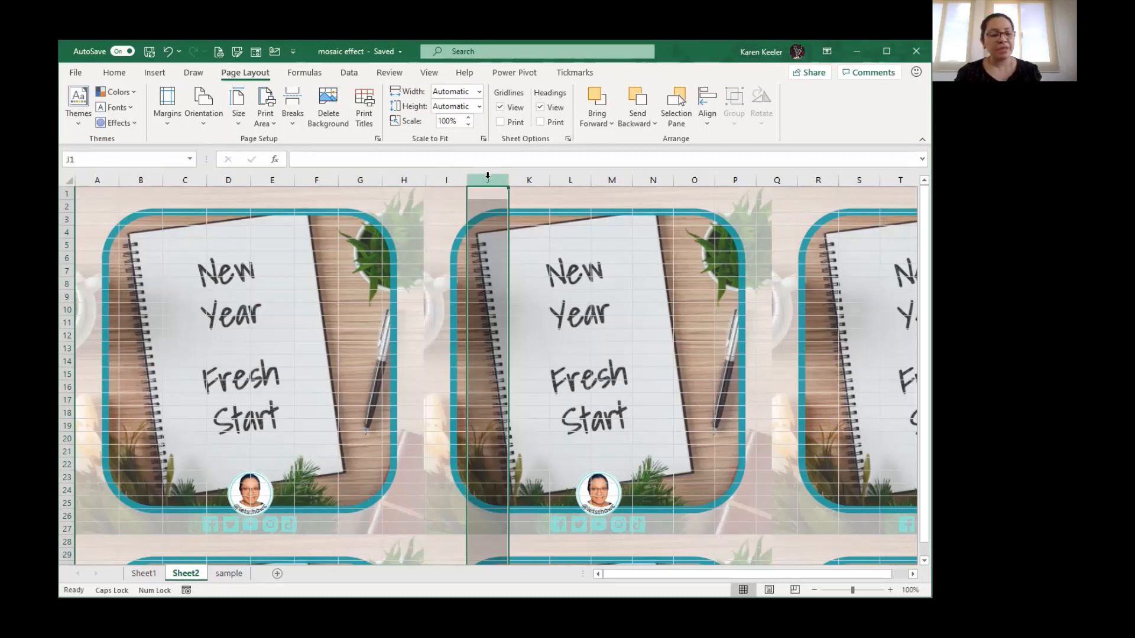
{"action": "key", "text": "ctrl+shift+Right"}
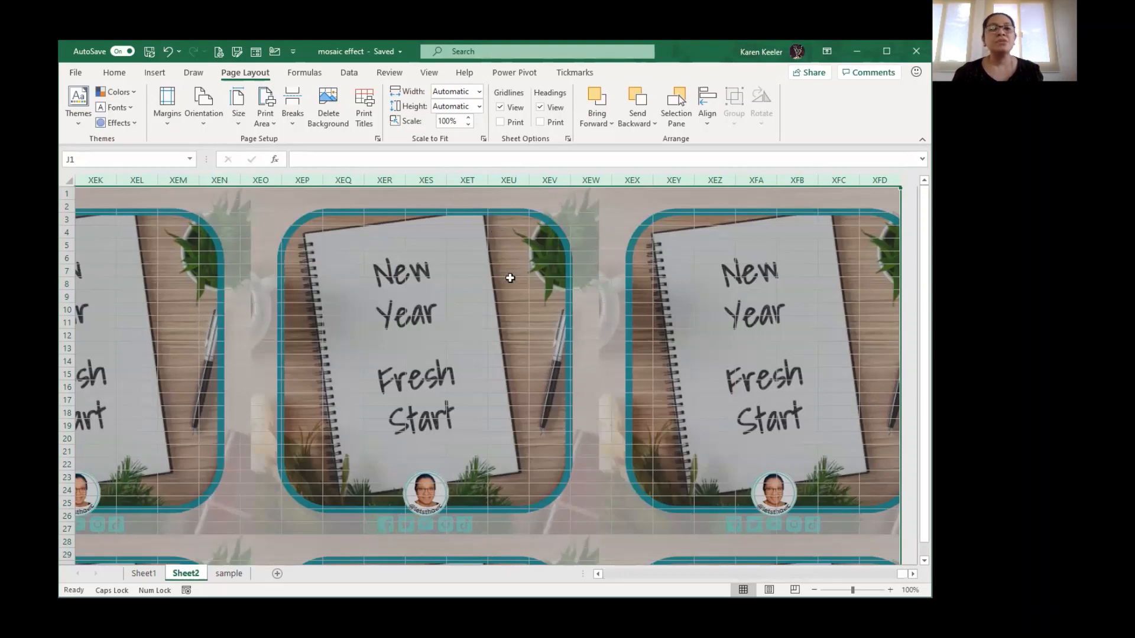
{"action": "right_click", "coordinate": [528, 329]}
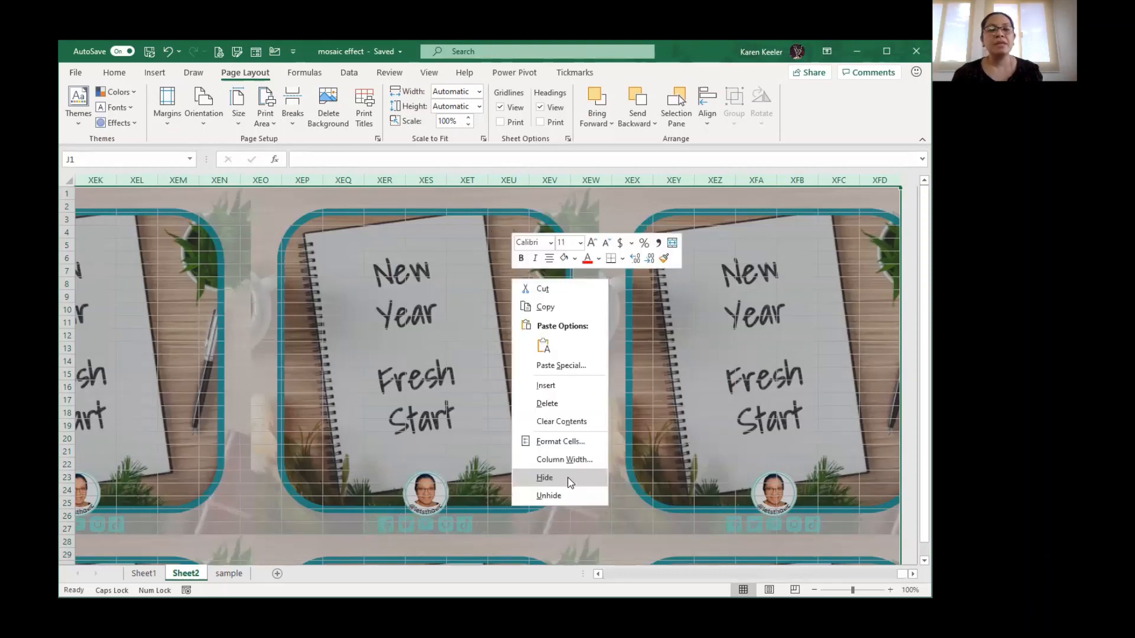
{"action": "left_click", "coordinate": [570, 481]}
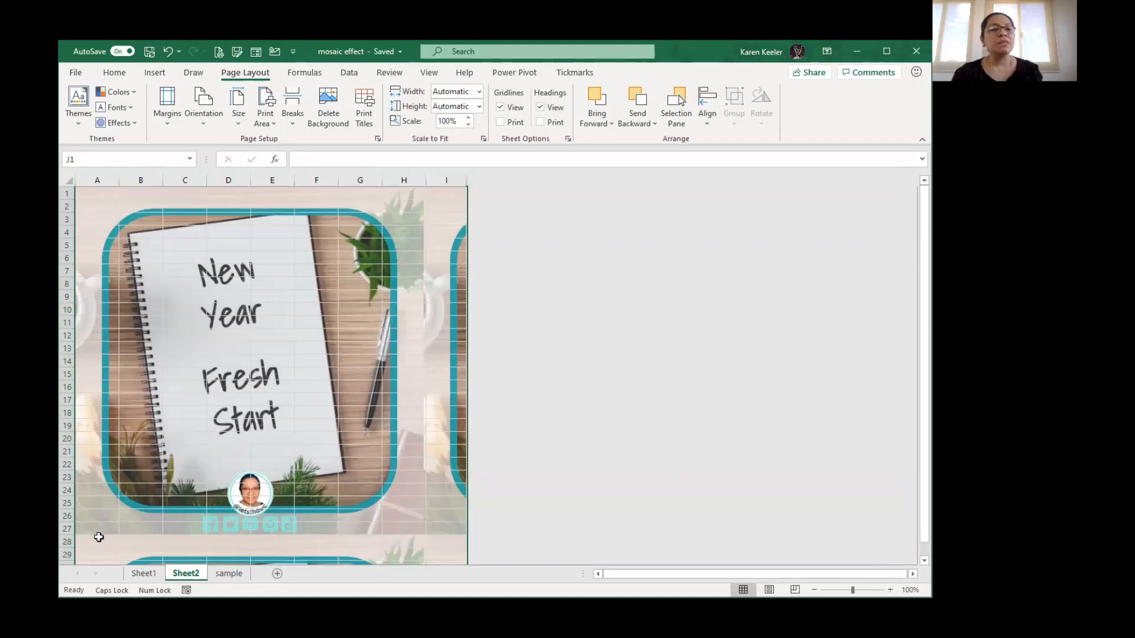
- Hide every row from 28 down to the last row, ending the sheet at row 27
{"action": "left_click", "coordinate": [99, 539]}
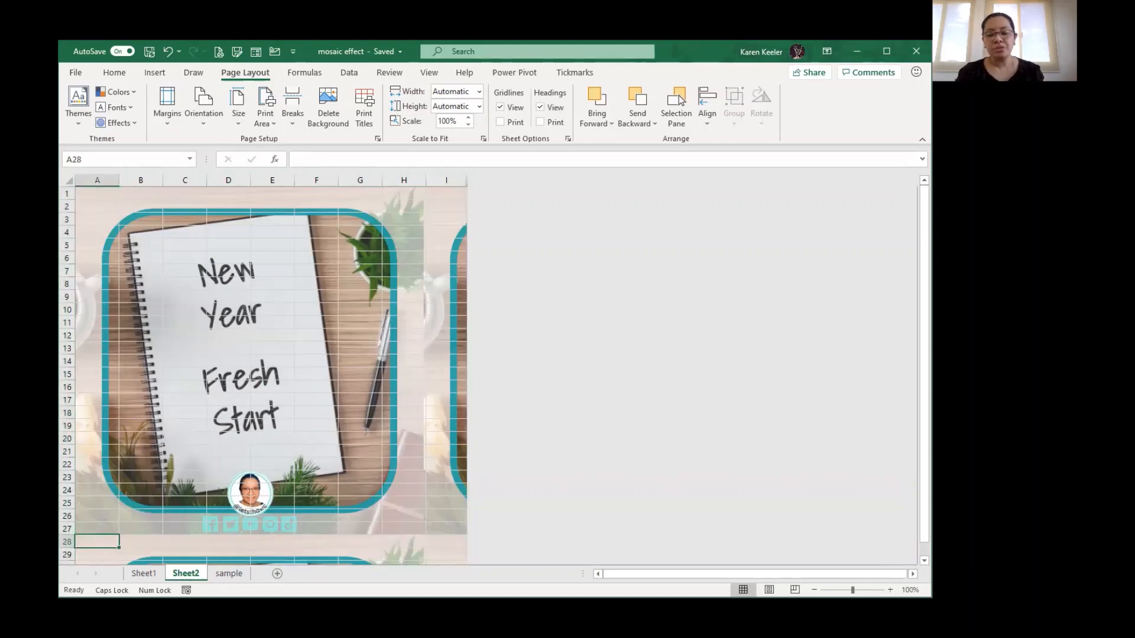
{"action": "scroll", "coordinate": [206, 399], "scroll_direction": "down", "scroll_amount": 8}
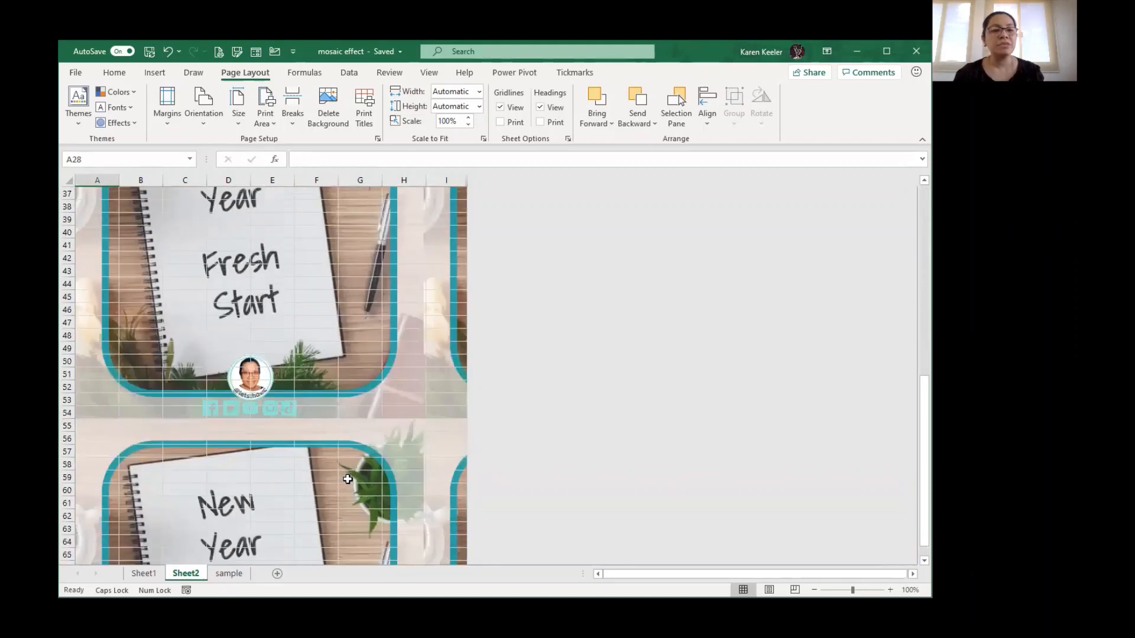
{"action": "scroll", "coordinate": [207, 398], "scroll_direction": "up", "scroll_amount": 7}
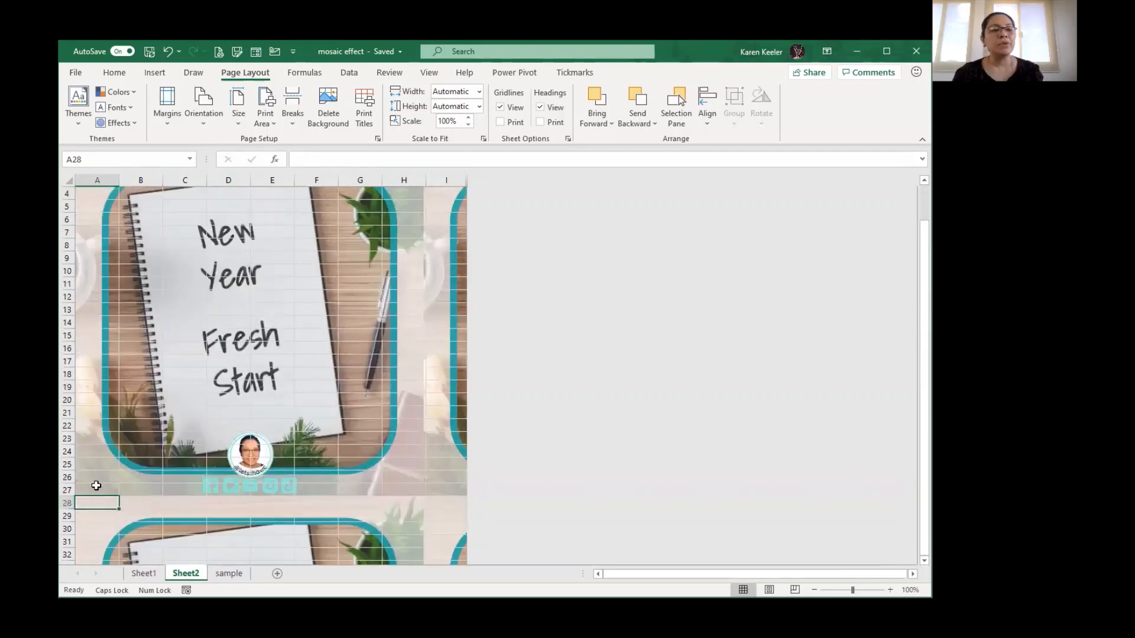
{"action": "left_click", "coordinate": [64, 503]}
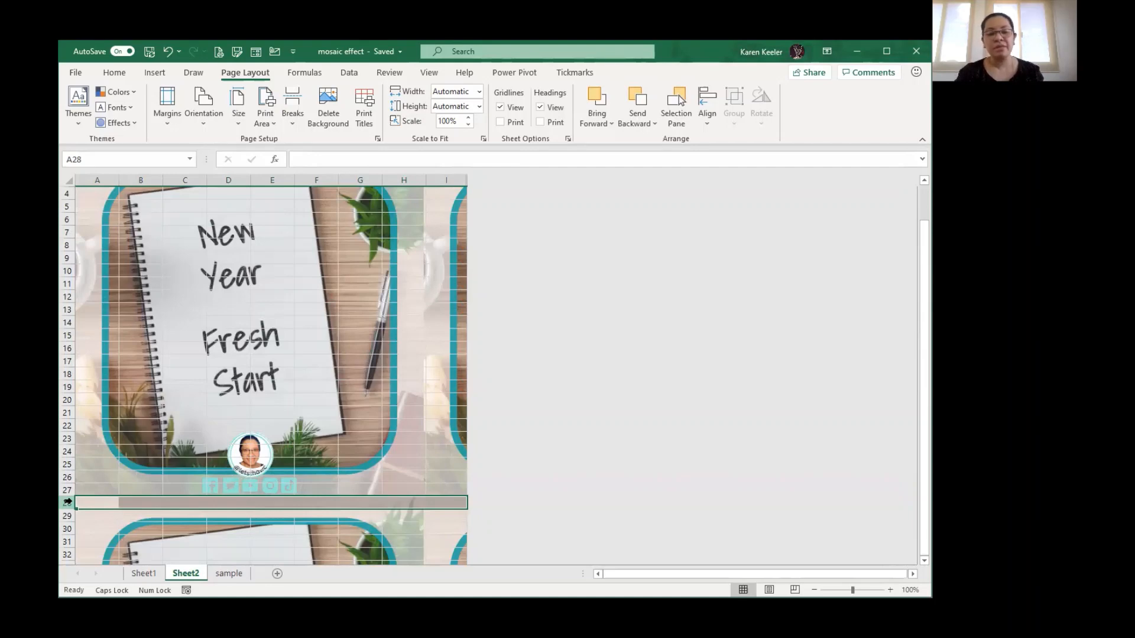
{"action": "key", "text": "ctrl+shift+Down"}
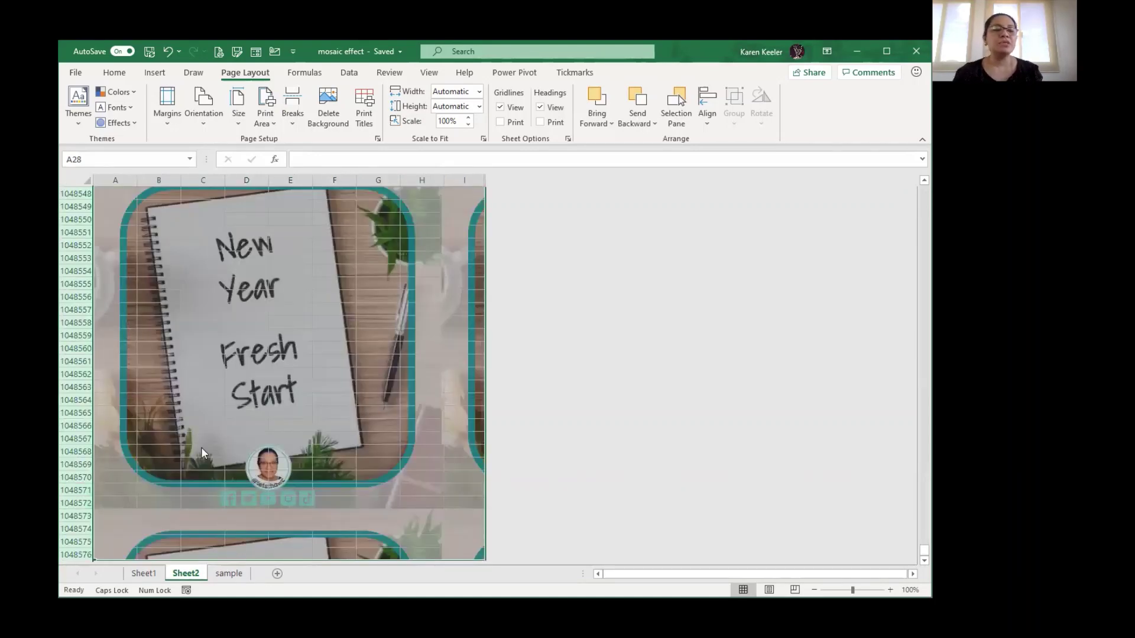
{"action": "right_click", "coordinate": [201, 439]}
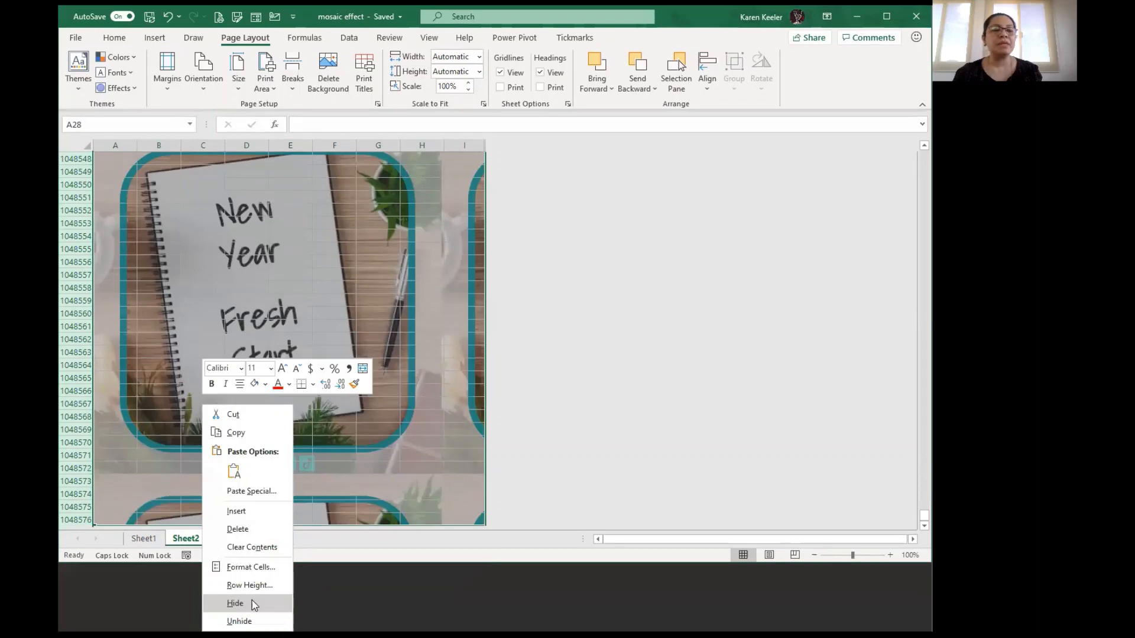
{"action": "left_click", "coordinate": [253, 600]}
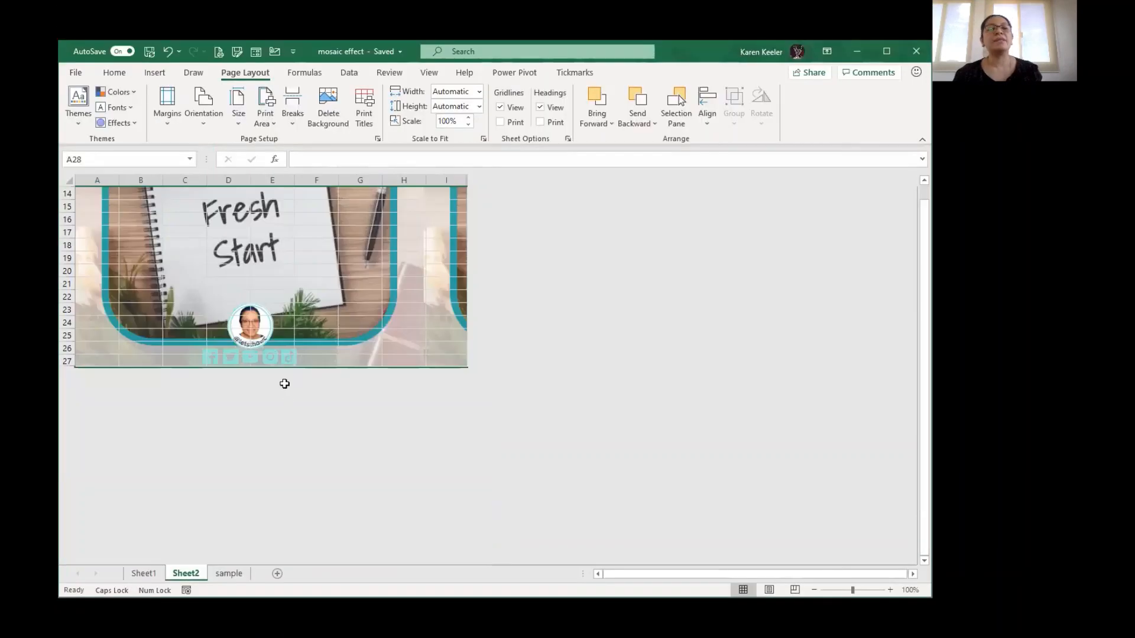
{"action": "scroll", "coordinate": [284, 383], "scroll_direction": "up", "scroll_amount": 3}
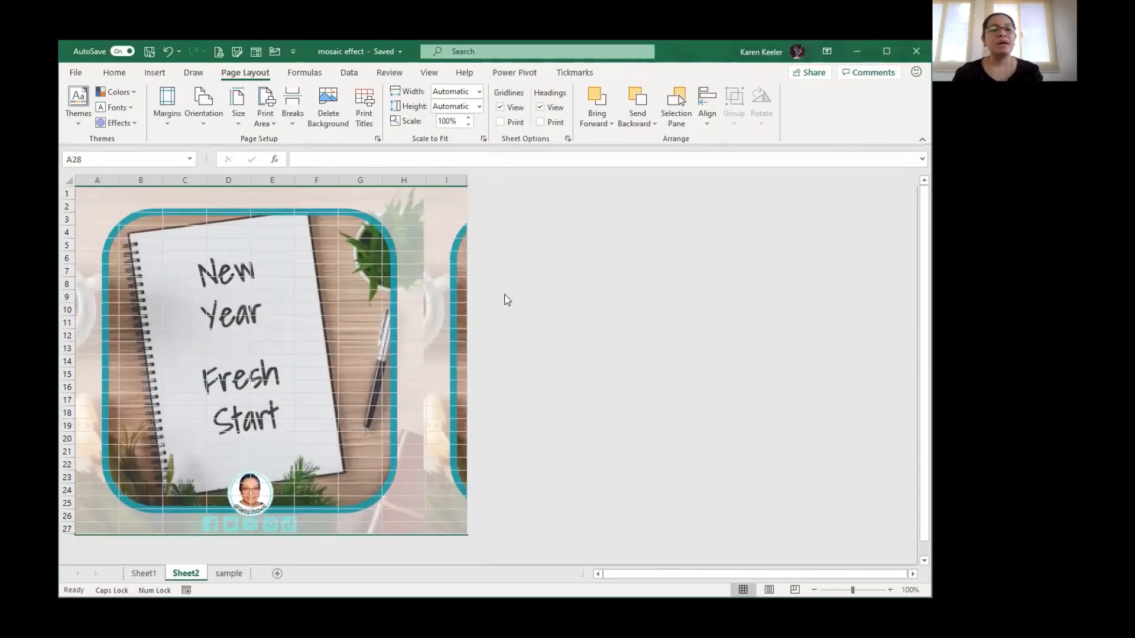
- Fill all of column I with solid white to cover the picture's right-hand strip
{"action": "left_click", "coordinate": [185, 335]}
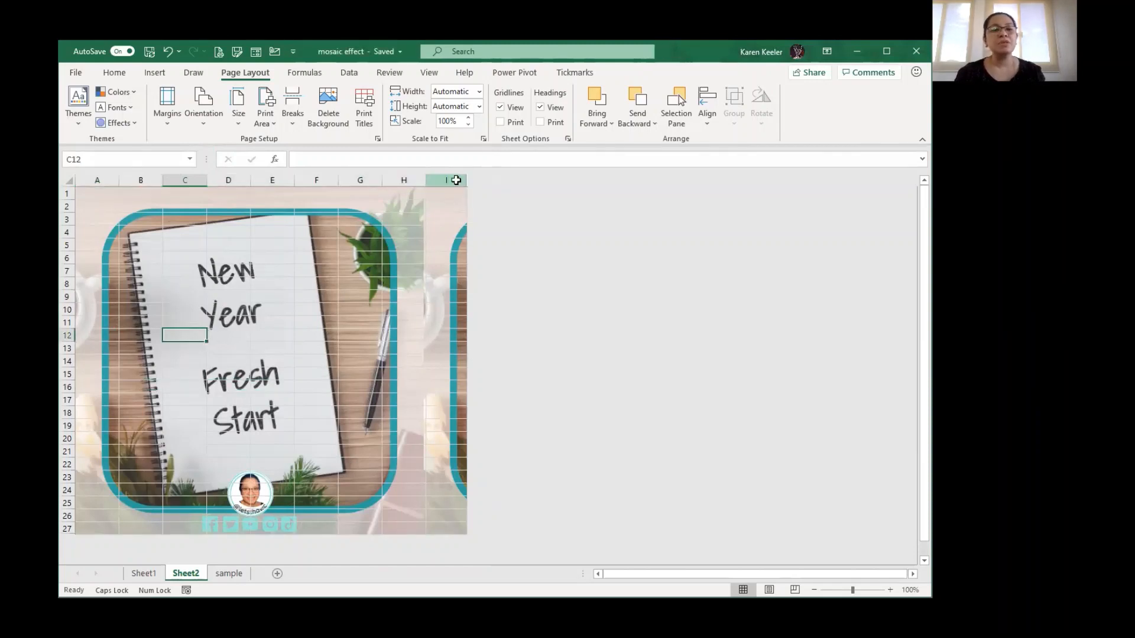
{"action": "left_click", "coordinate": [452, 180]}
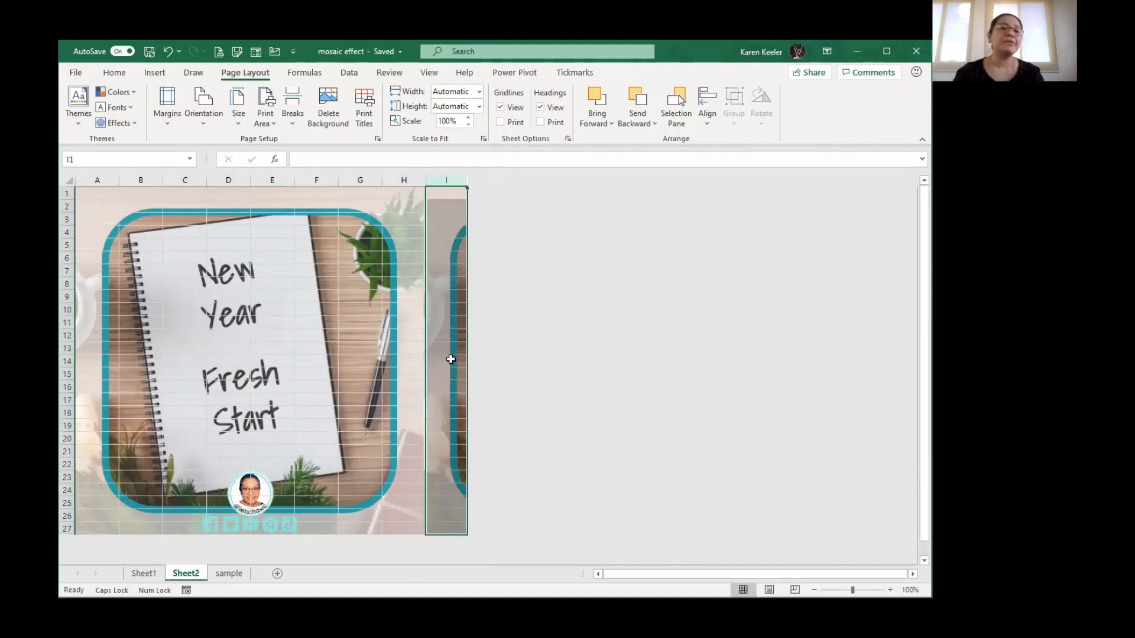
{"action": "left_click", "coordinate": [114, 72]}
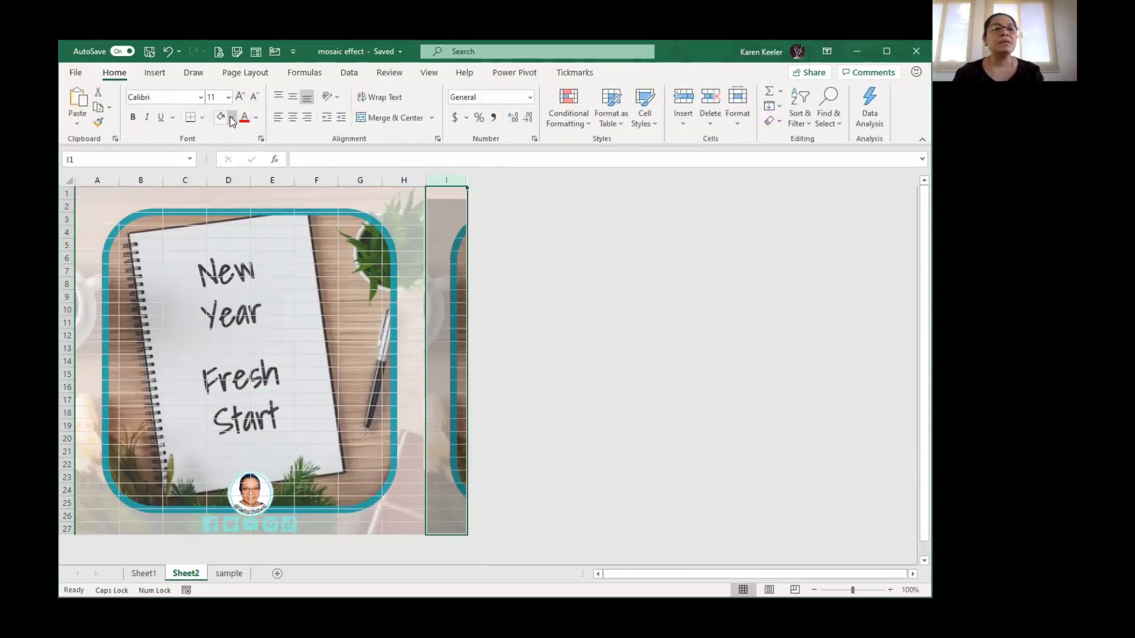
{"action": "left_click", "coordinate": [232, 120]}
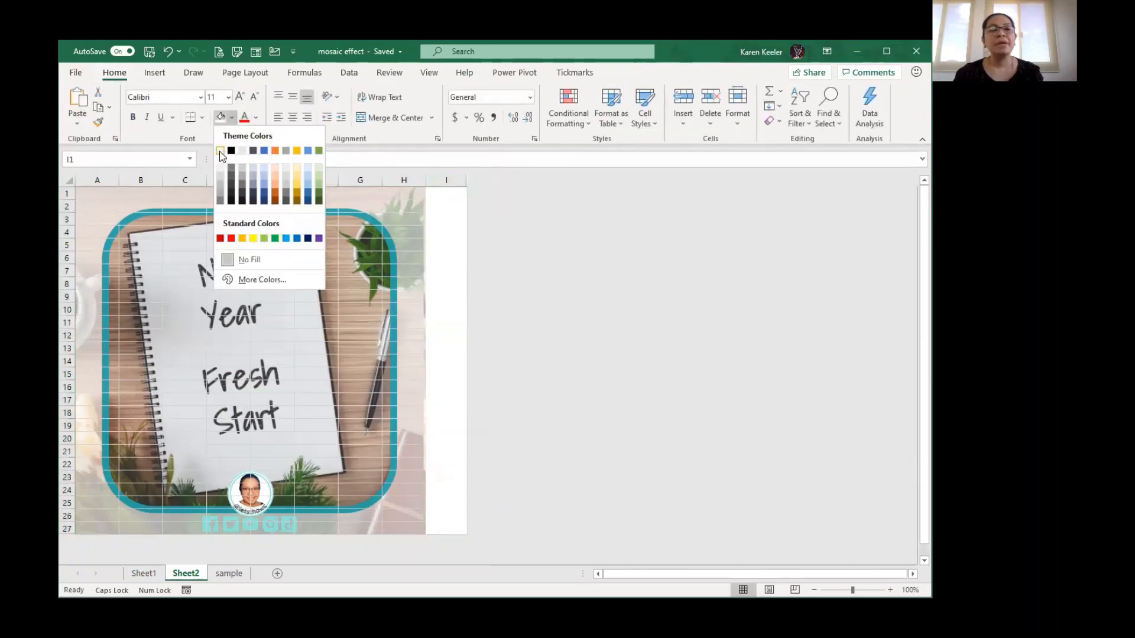
{"action": "left_click", "coordinate": [221, 151]}
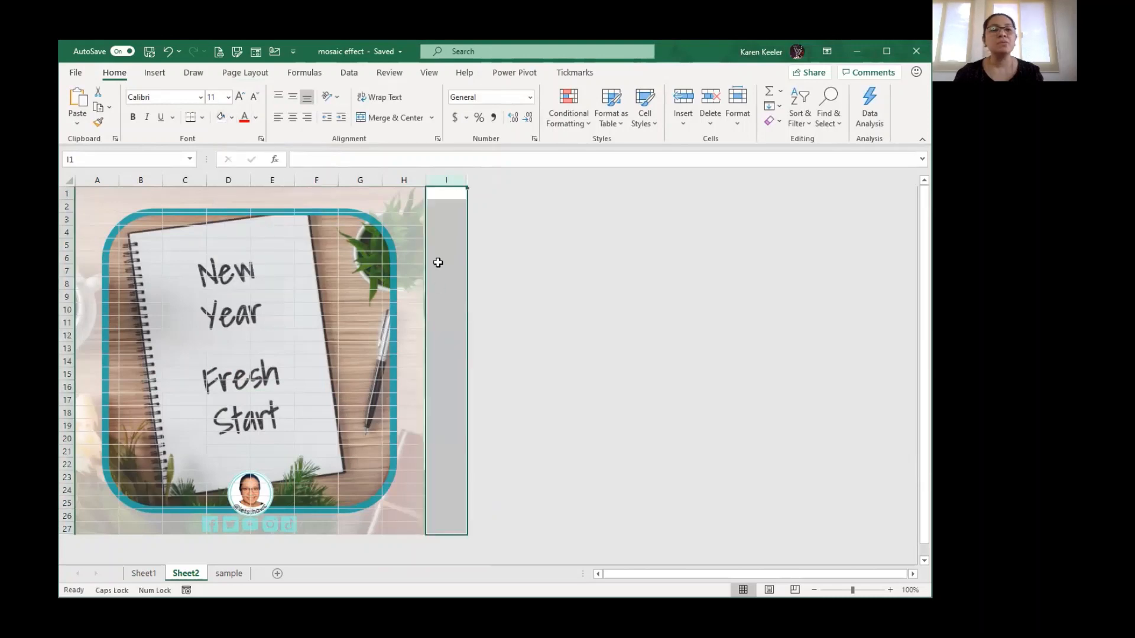
{"action": "left_click", "coordinate": [443, 311]}
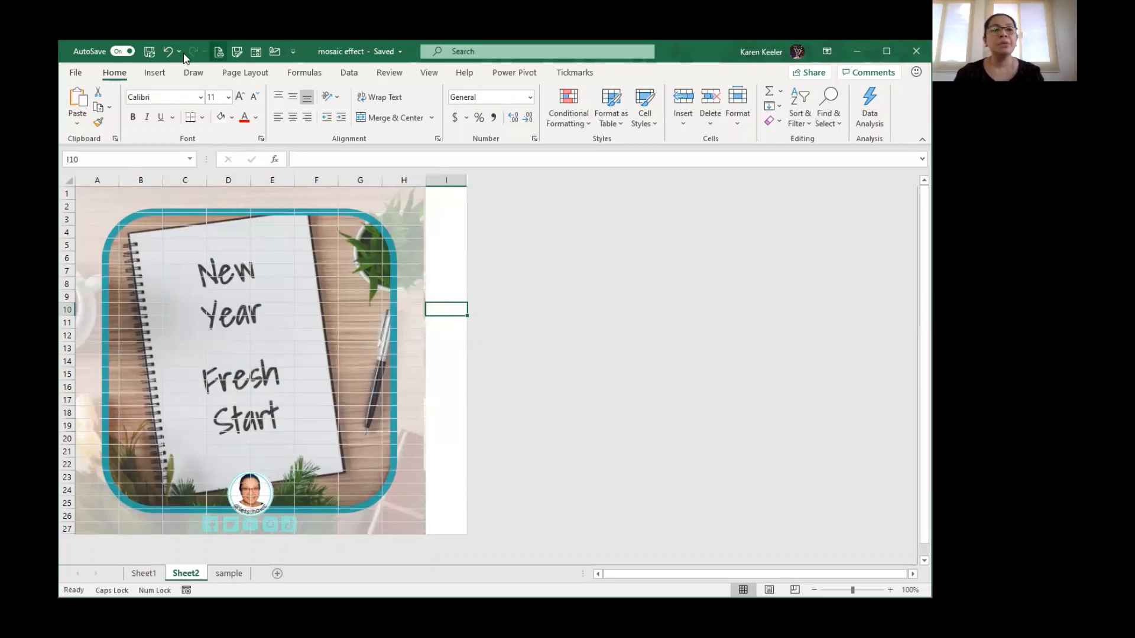
- Enable the Developer tab through Customize Ribbon in Excel Options
{"action": "left_click", "coordinate": [293, 51]}
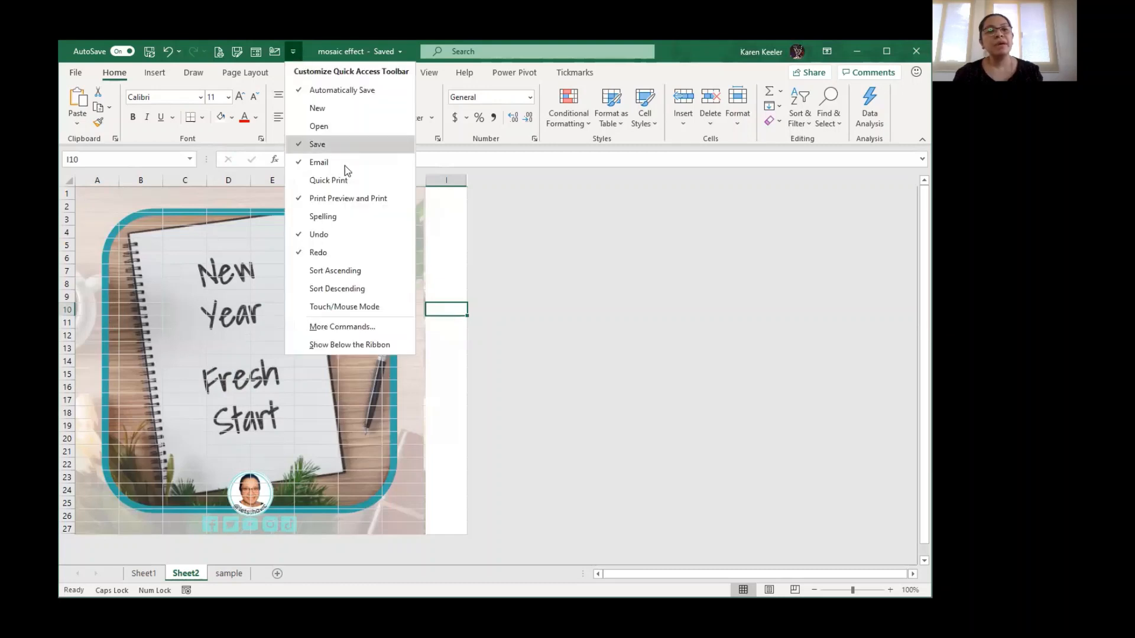
{"action": "left_click", "coordinate": [351, 329]}
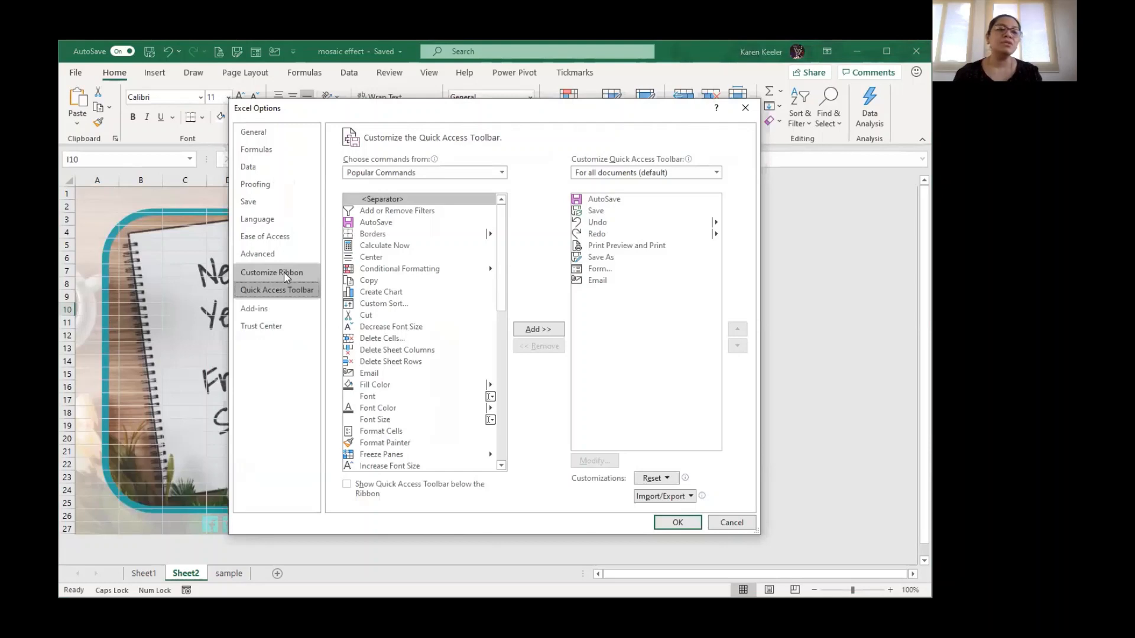
{"action": "left_click", "coordinate": [284, 273]}
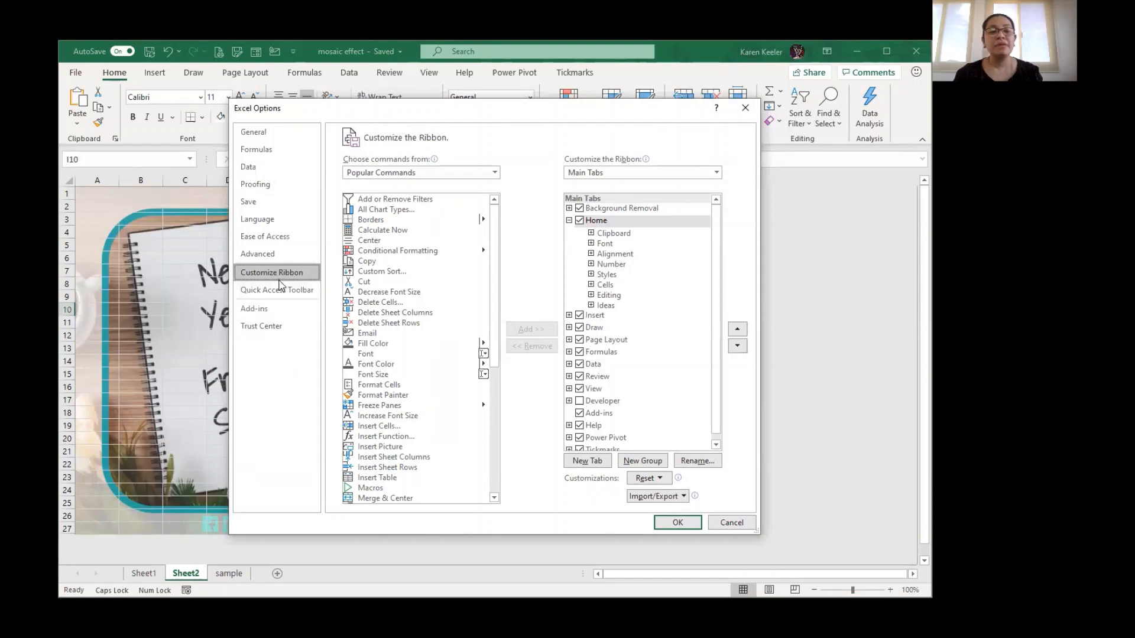
{"action": "left_click", "coordinate": [605, 402]}
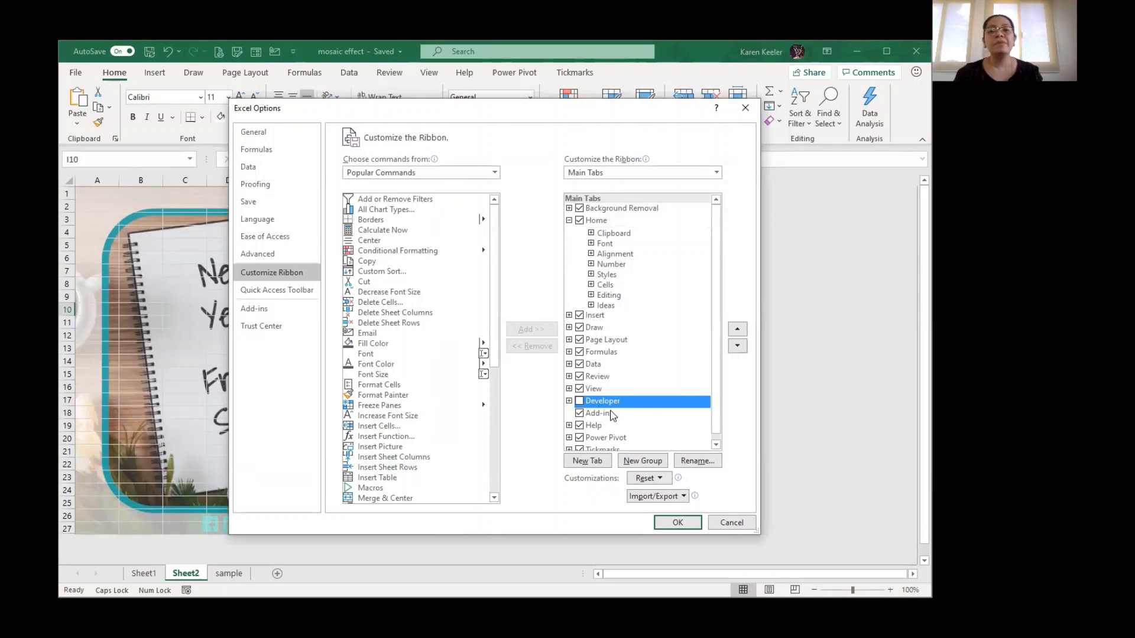
{"action": "left_click", "coordinate": [580, 402]}
{"action": "left_click", "coordinate": [677, 522]}
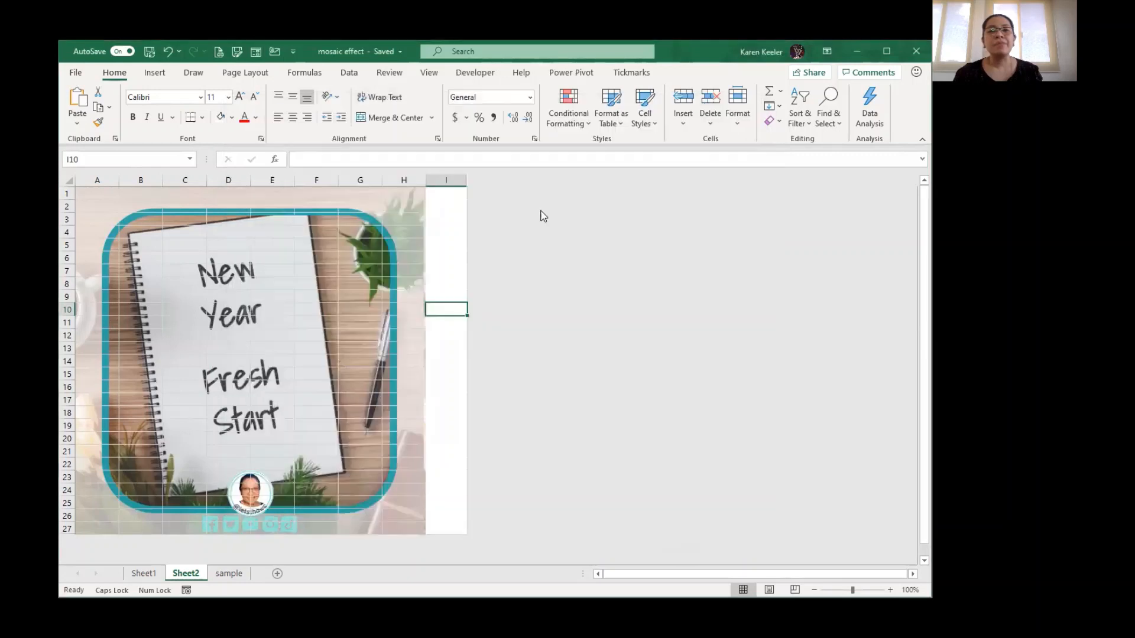
- Insert a form-control spin button in column I and move it down to rows 12–14
{"action": "left_click", "coordinate": [470, 73]}
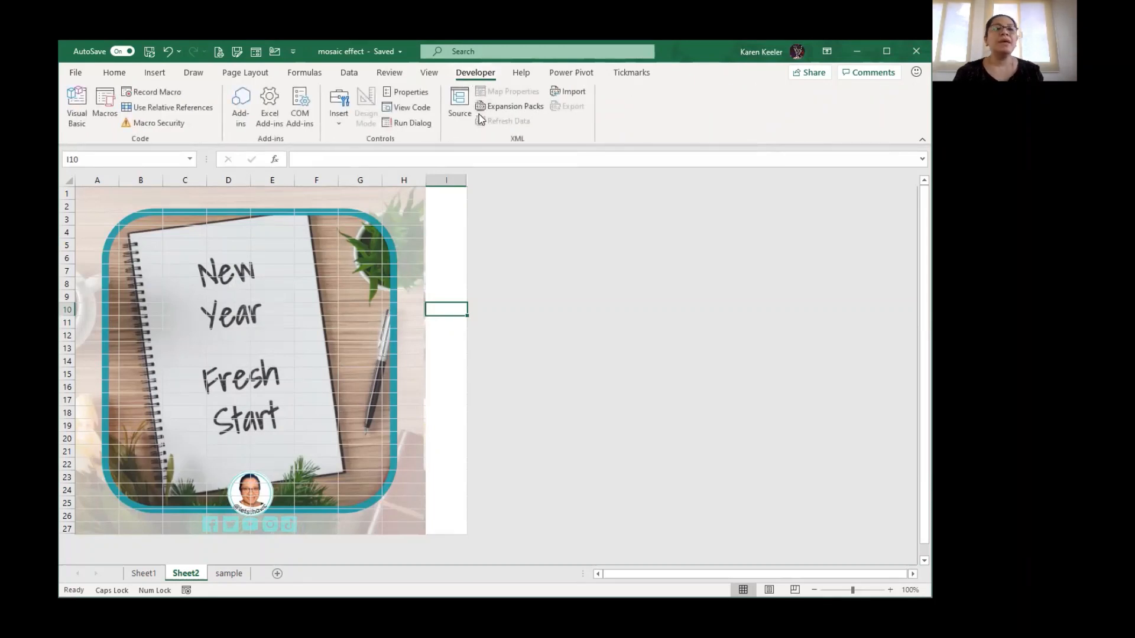
{"action": "left_click", "coordinate": [338, 104]}
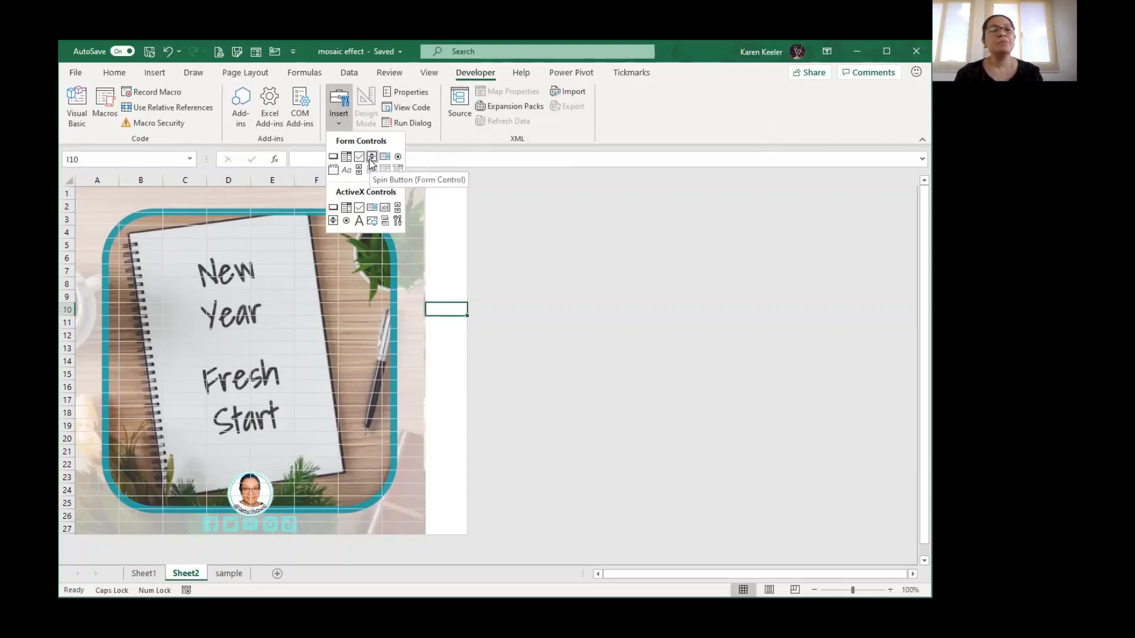
{"action": "left_click", "coordinate": [371, 158]}
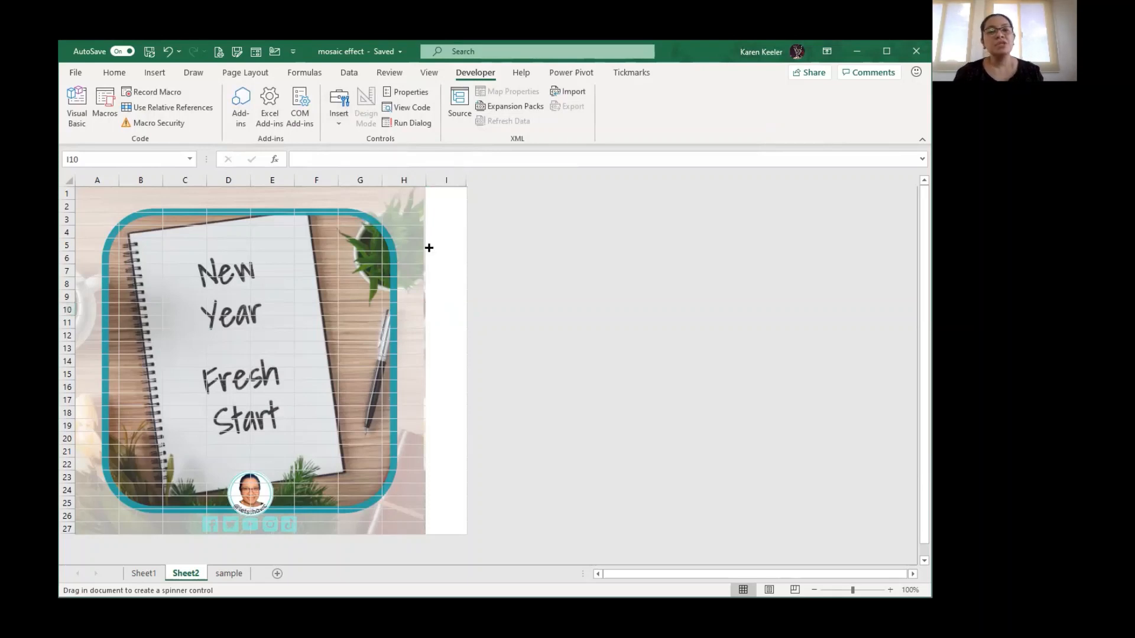
{"action": "left_click_drag", "start_coordinate": [430, 252], "coordinate": [461, 285]}
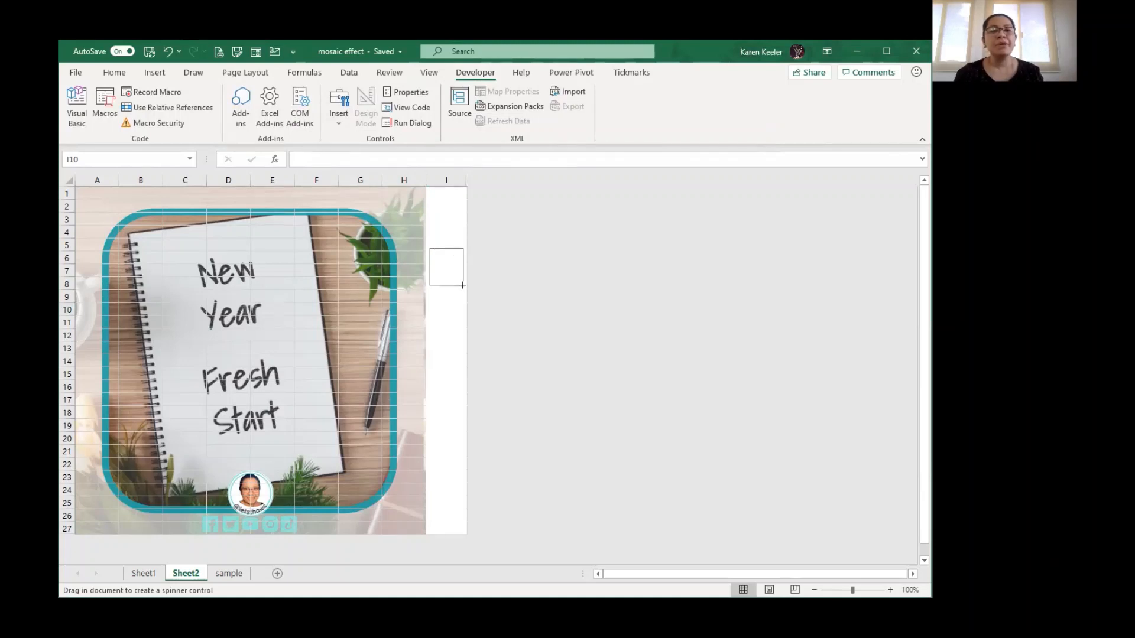
{"action": "left_click_drag", "start_coordinate": [461, 285], "coordinate": [462, 284]}
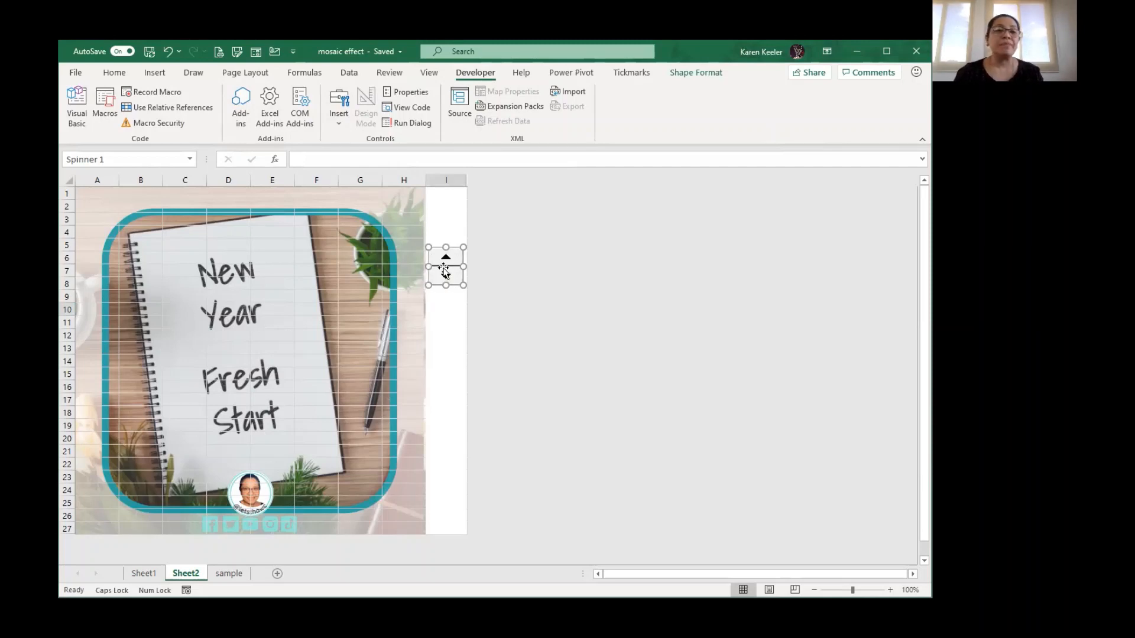
{"action": "left_click_drag", "start_coordinate": [445, 269], "coordinate": [445, 341]}
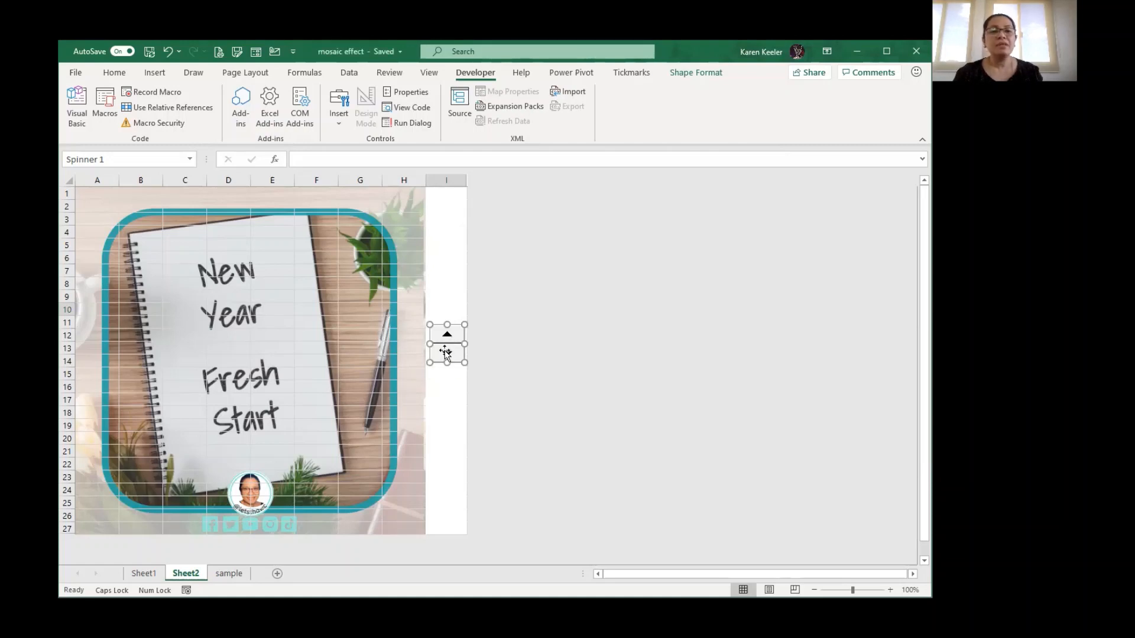
- In Format Control, set the spin button's maximum to 100 and increment to 10
{"action": "right_click", "coordinate": [447, 348]}
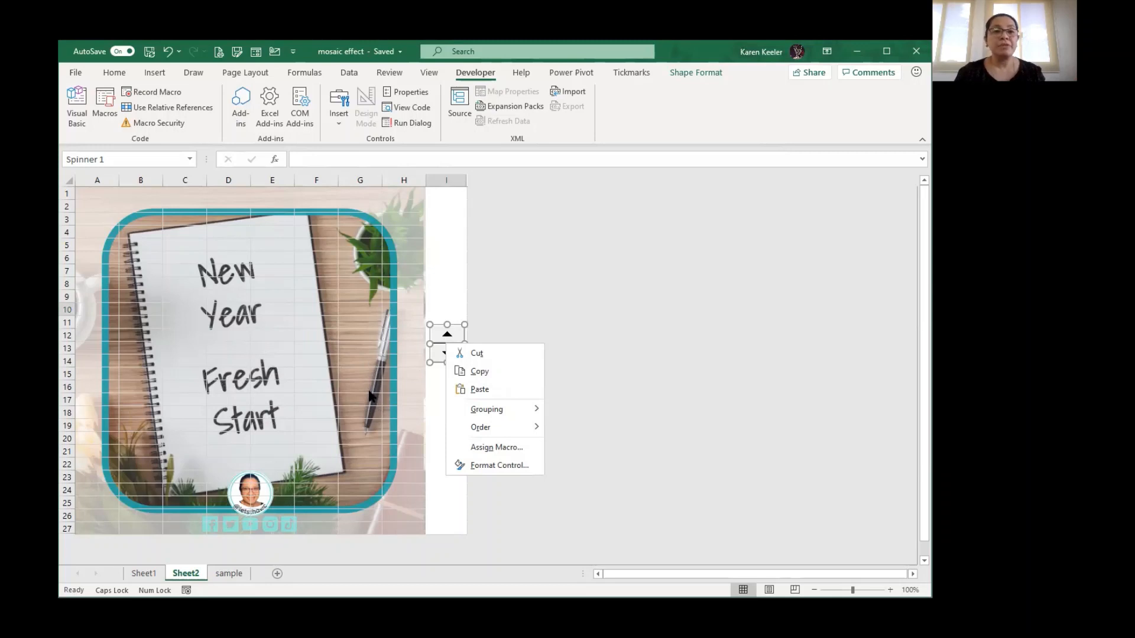
{"action": "left_click", "coordinate": [490, 455]}
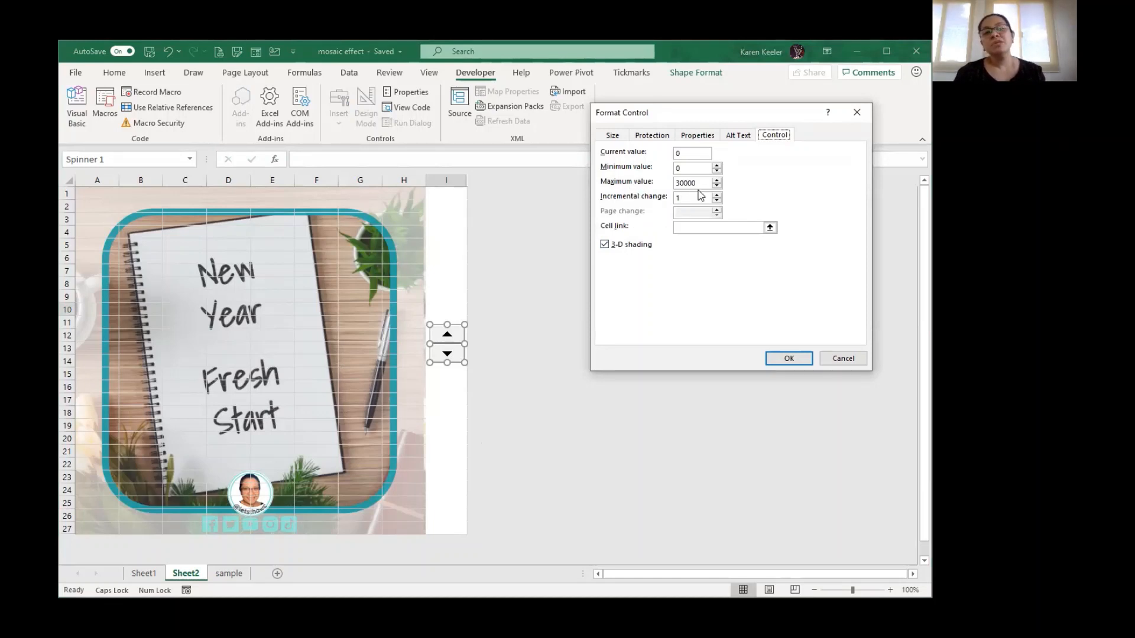
{"action": "left_click_drag", "start_coordinate": [702, 183], "coordinate": [672, 184]}
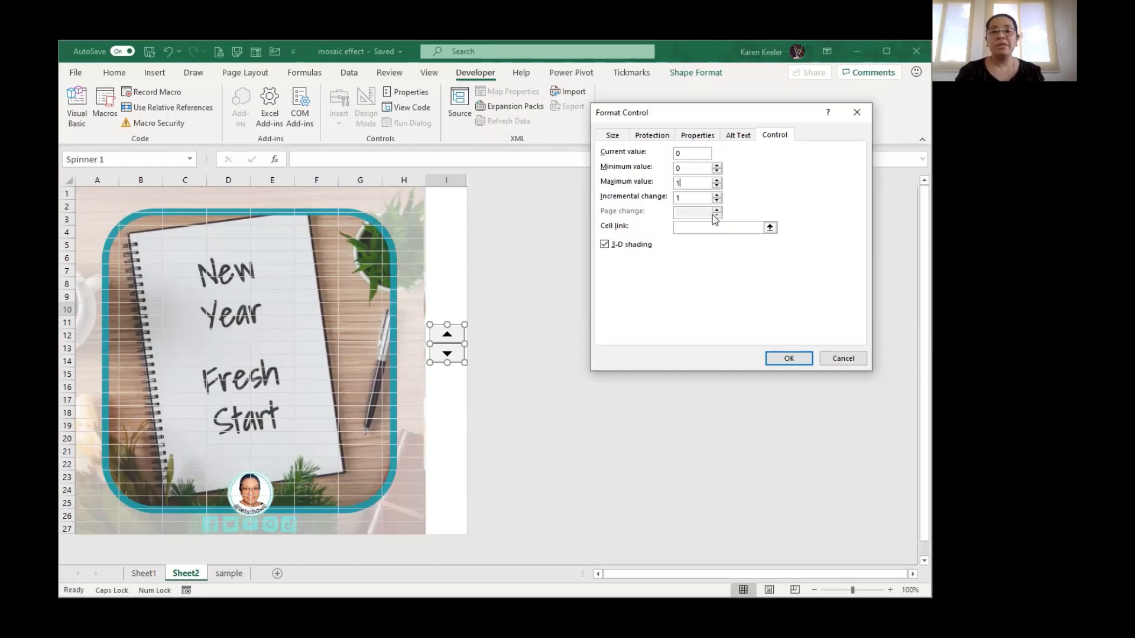
{"action": "type", "text": "10"}
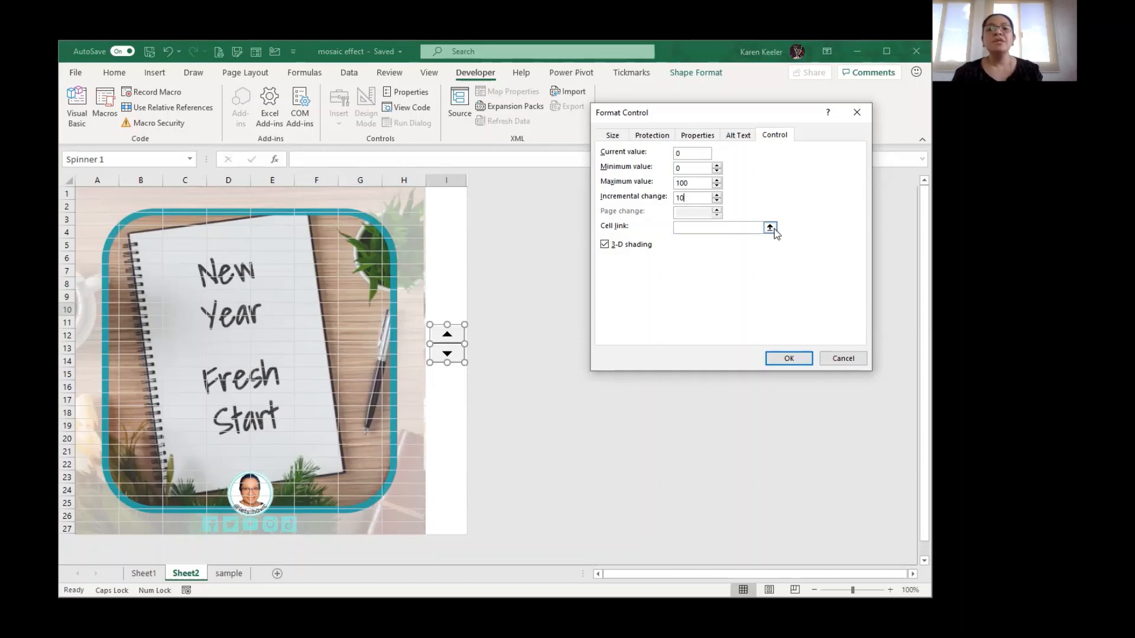
- Link the spin button to cell $I$27 and confirm its settings
{"action": "left_click", "coordinate": [770, 229]}
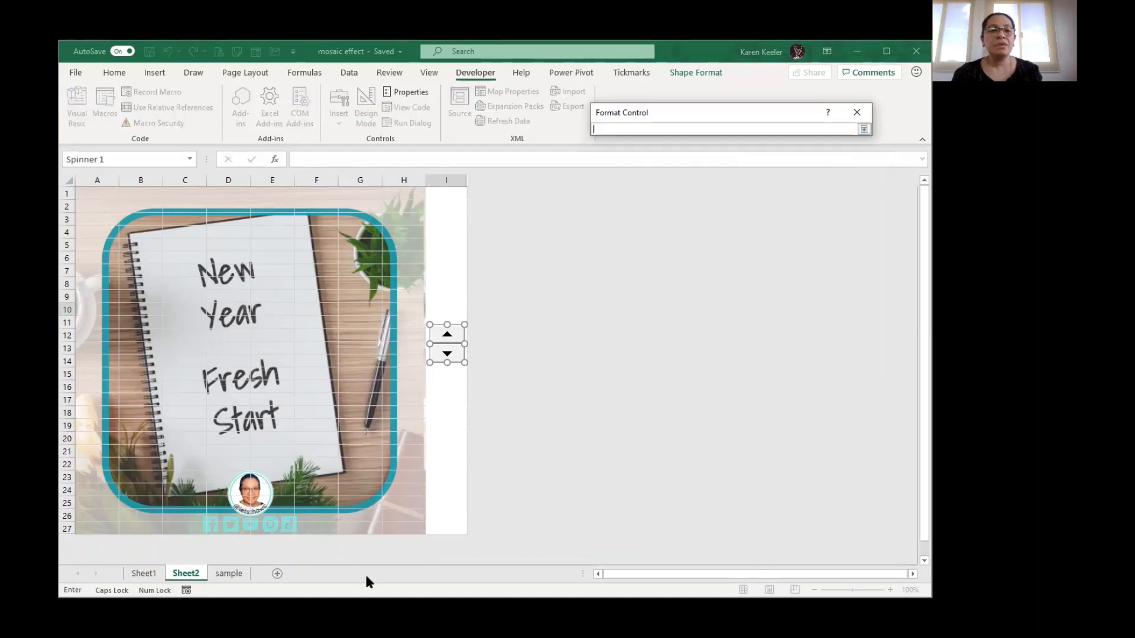
{"action": "left_click", "coordinate": [441, 528]}
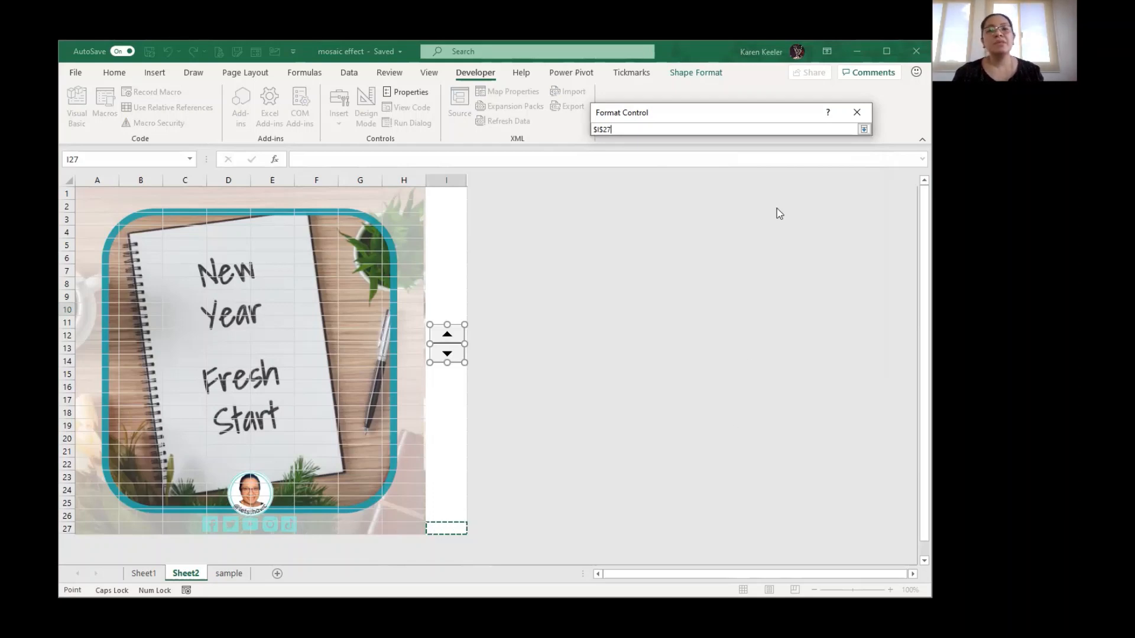
{"action": "left_click", "coordinate": [864, 131]}
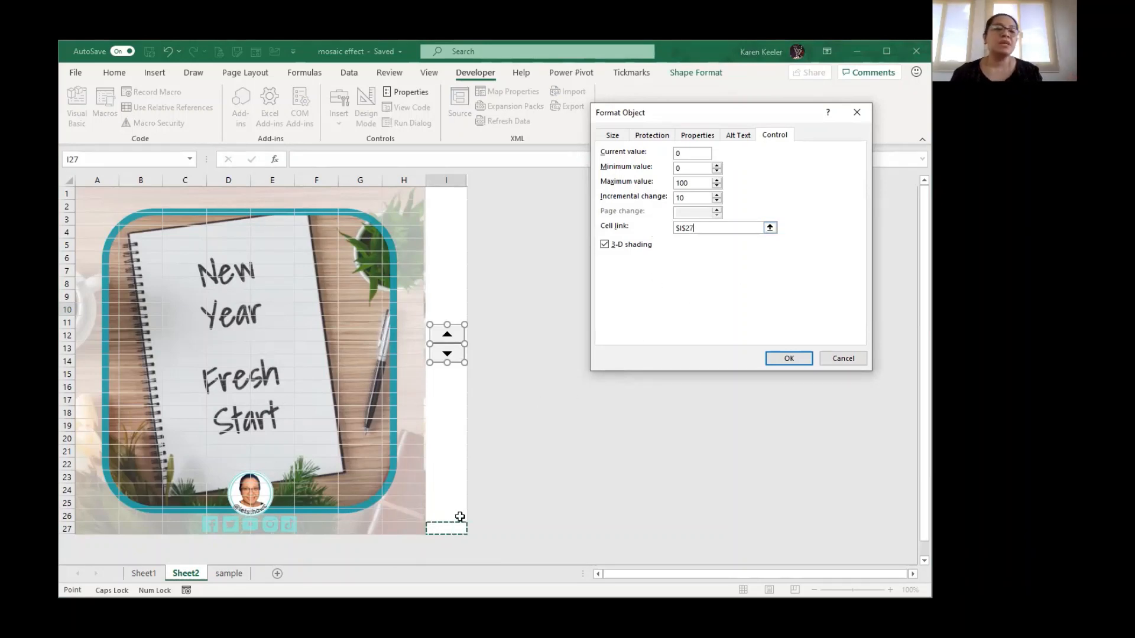
{"action": "left_click", "coordinate": [788, 359]}
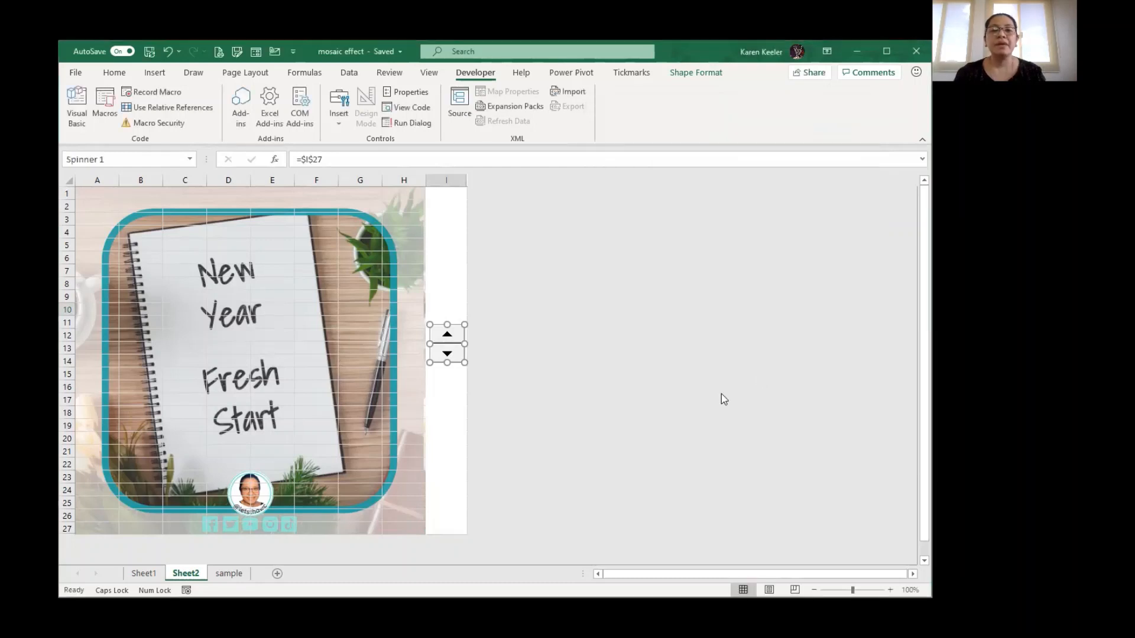
- Test the spin button, raising I27 in tens up to 50 and lowering it again
{"action": "left_click", "coordinate": [448, 479]}
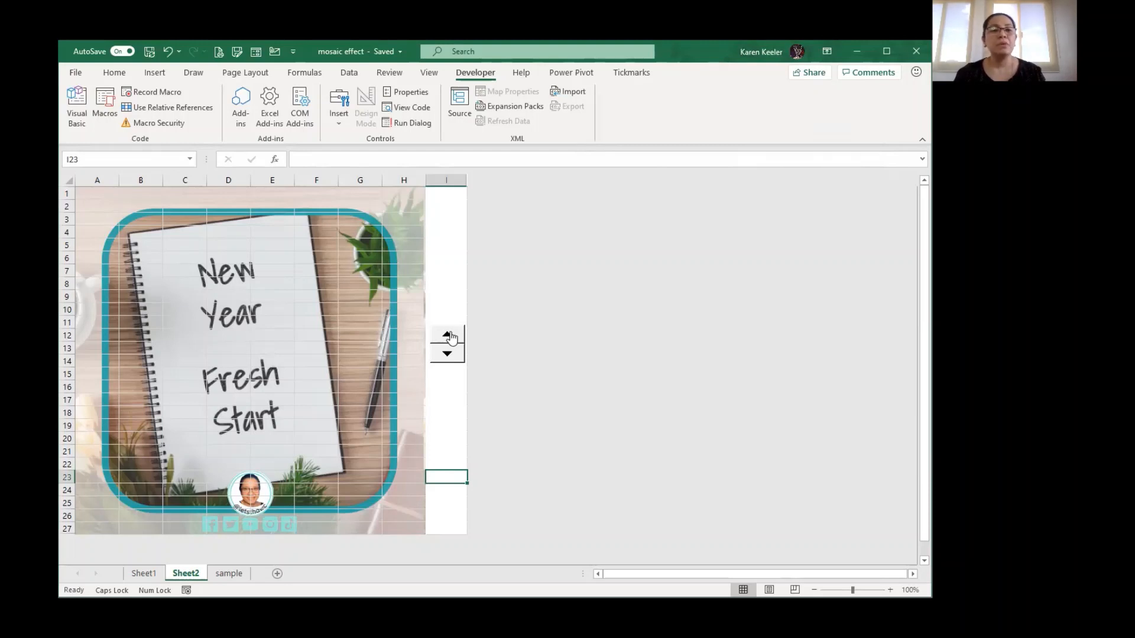
{"action": "left_click", "coordinate": [448, 336]}
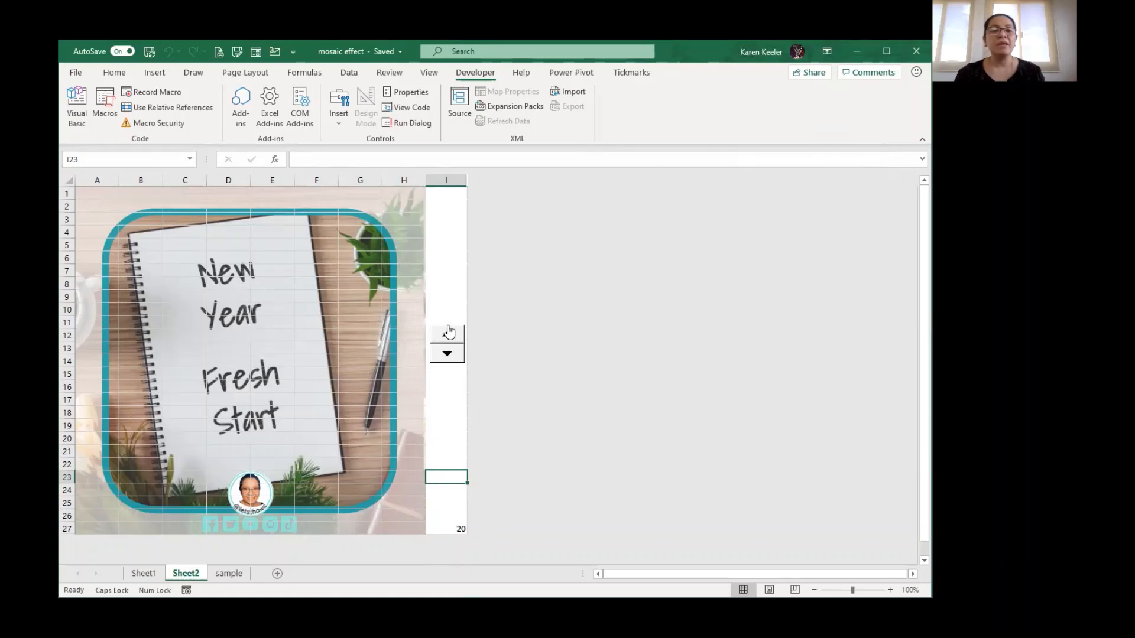
{"action": "left_click", "coordinate": [447, 335]}
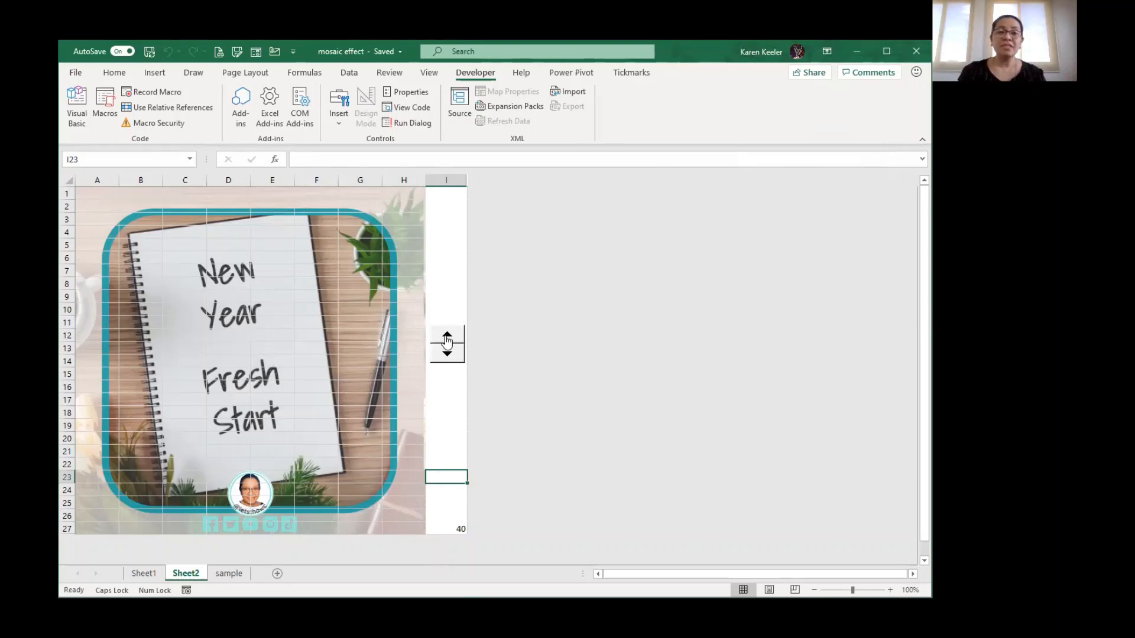
{"action": "left_click", "coordinate": [447, 336]}
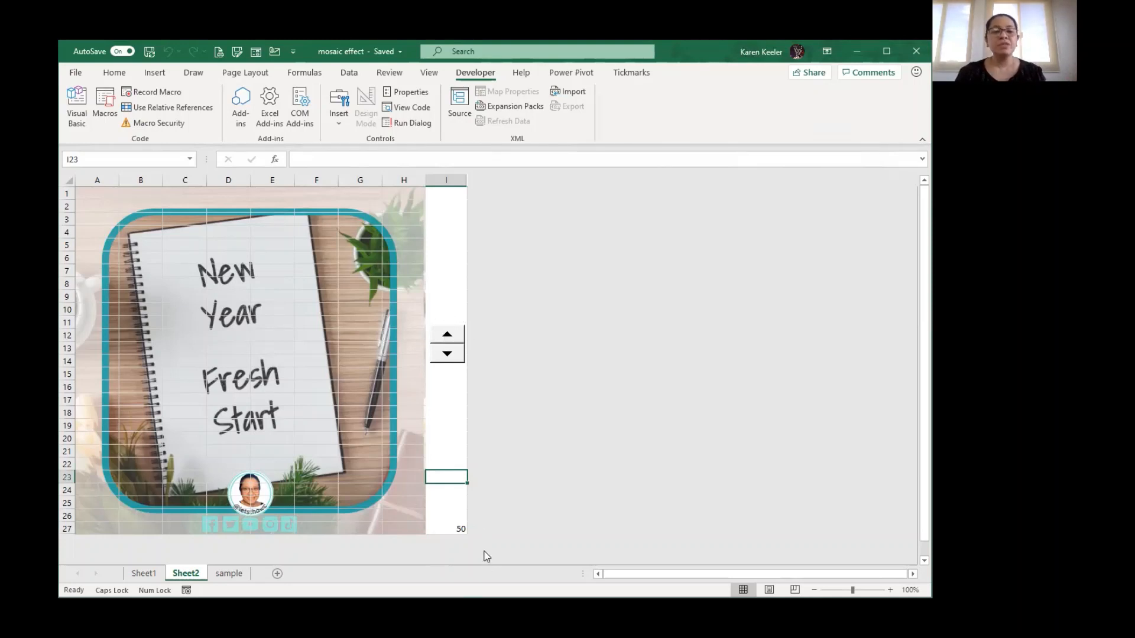
{"action": "left_click", "coordinate": [447, 354]}
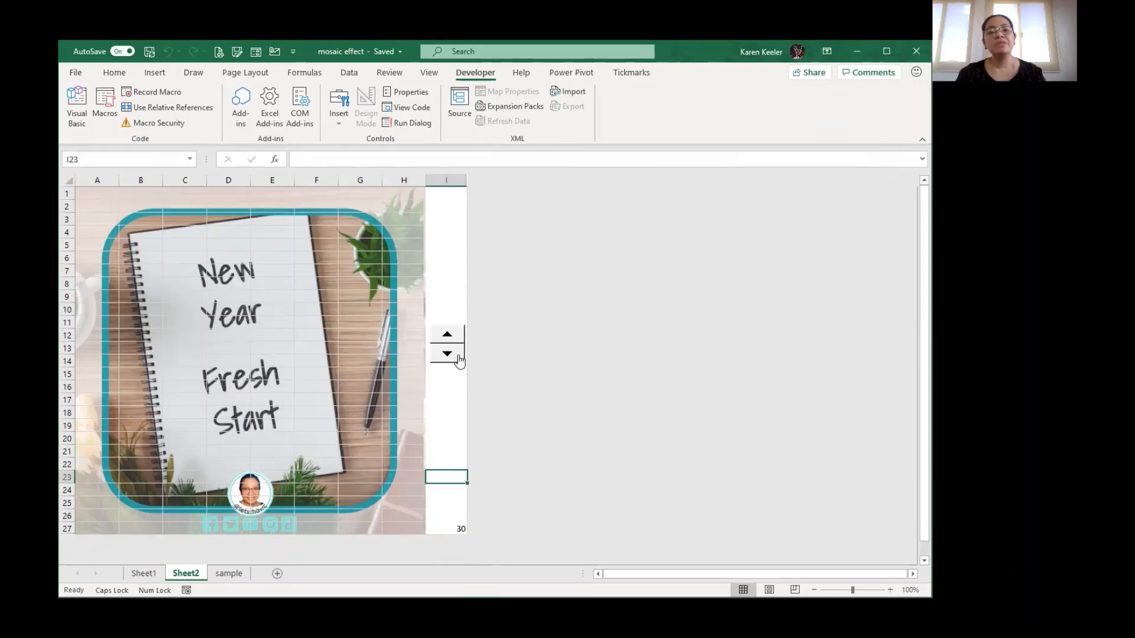
{"action": "left_click", "coordinate": [446, 354]}
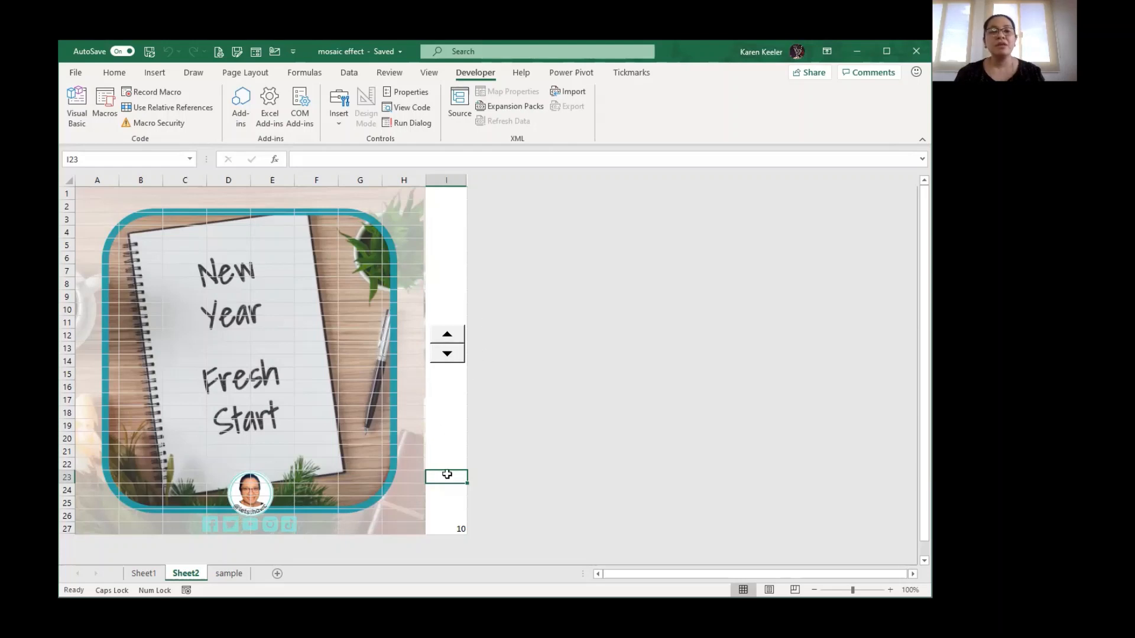
- Reset the linked cell I27 back to 0
{"action": "left_click", "coordinate": [450, 529]}
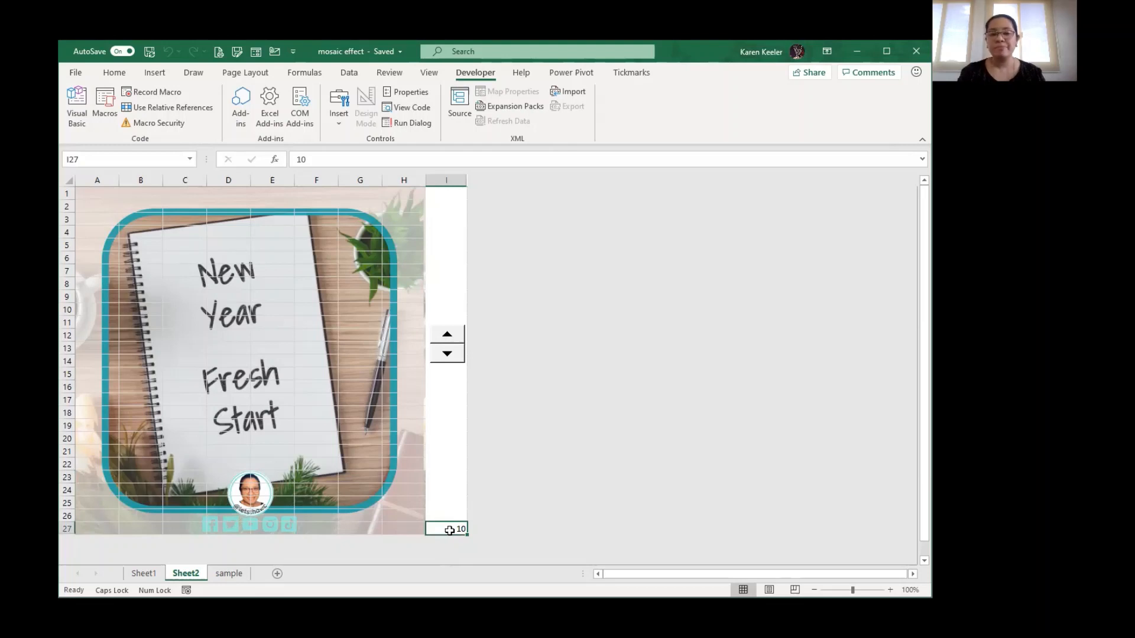
{"action": "type", "text": "0"}
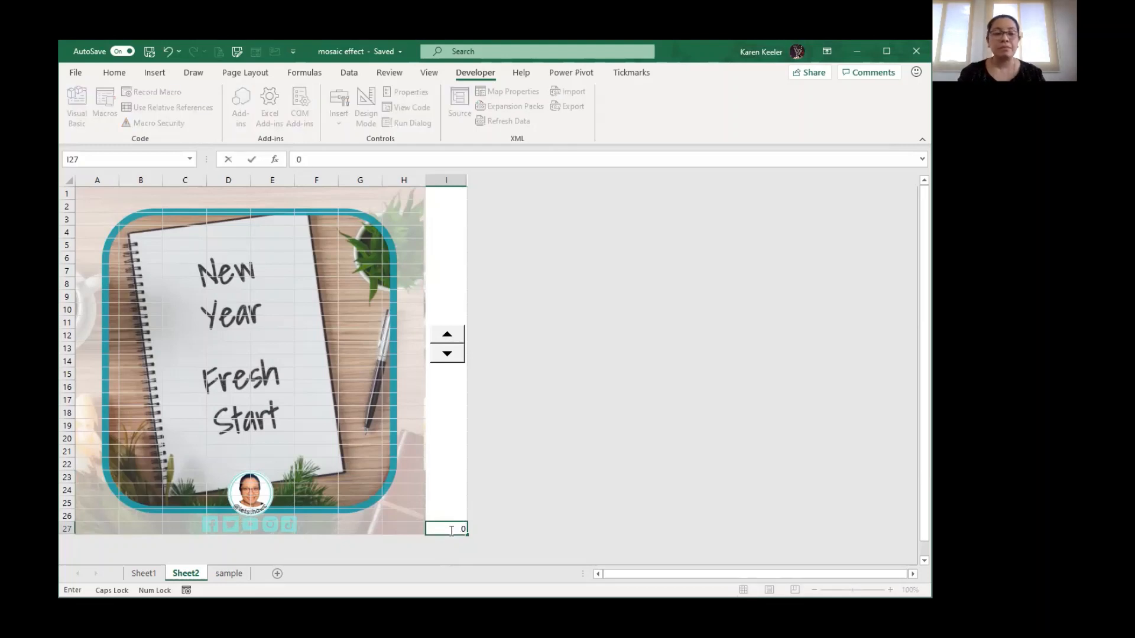
{"action": "key", "text": "Return"}
{"action": "left_click", "coordinate": [447, 476]}
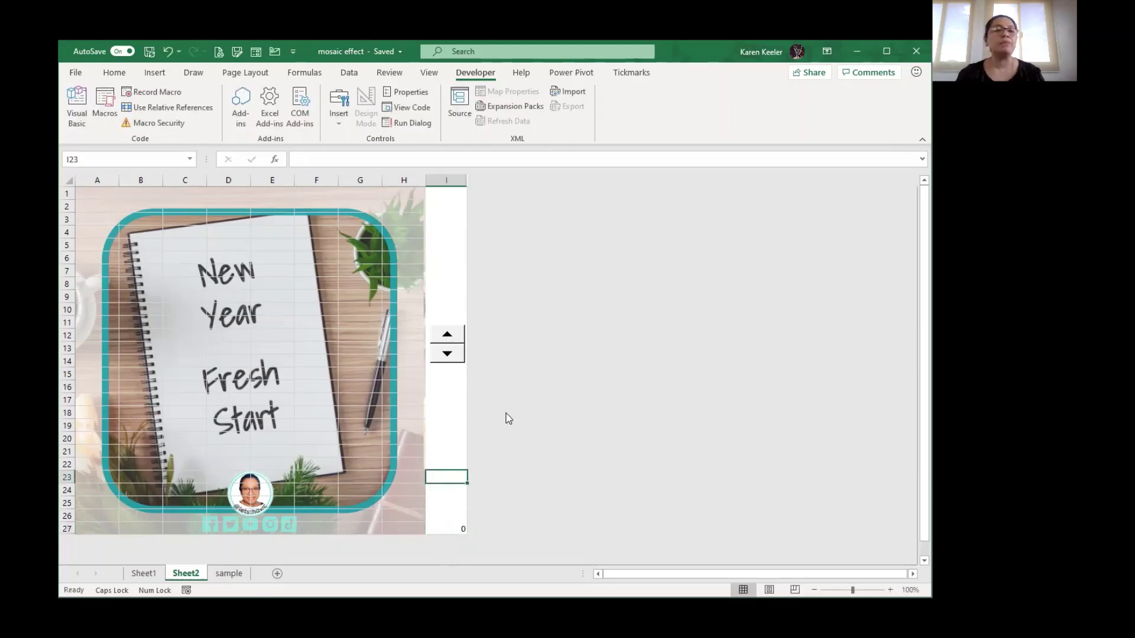
- Make the text in I27 white so its 0 value is hidden
{"action": "left_click", "coordinate": [447, 528]}
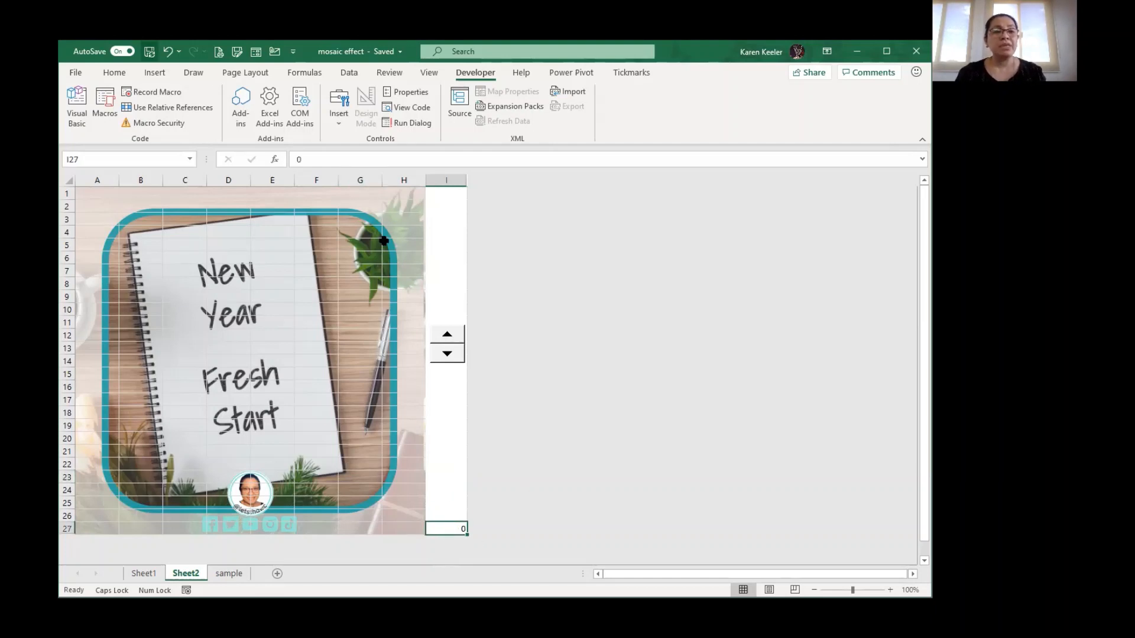
{"action": "left_click", "coordinate": [114, 72]}
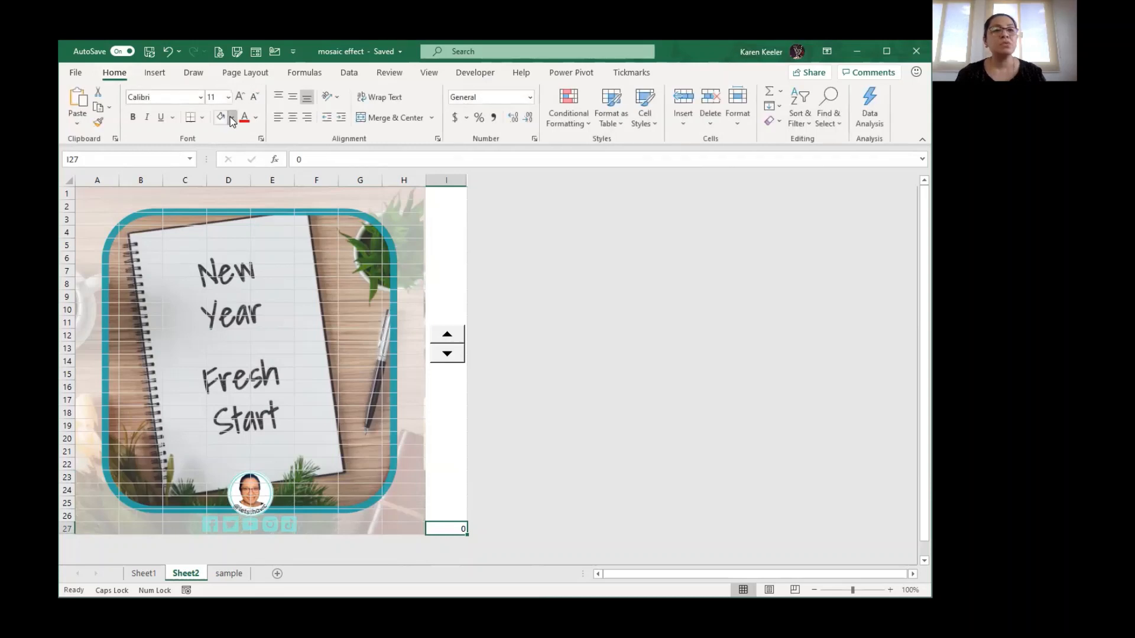
{"action": "left_click", "coordinate": [232, 119]}
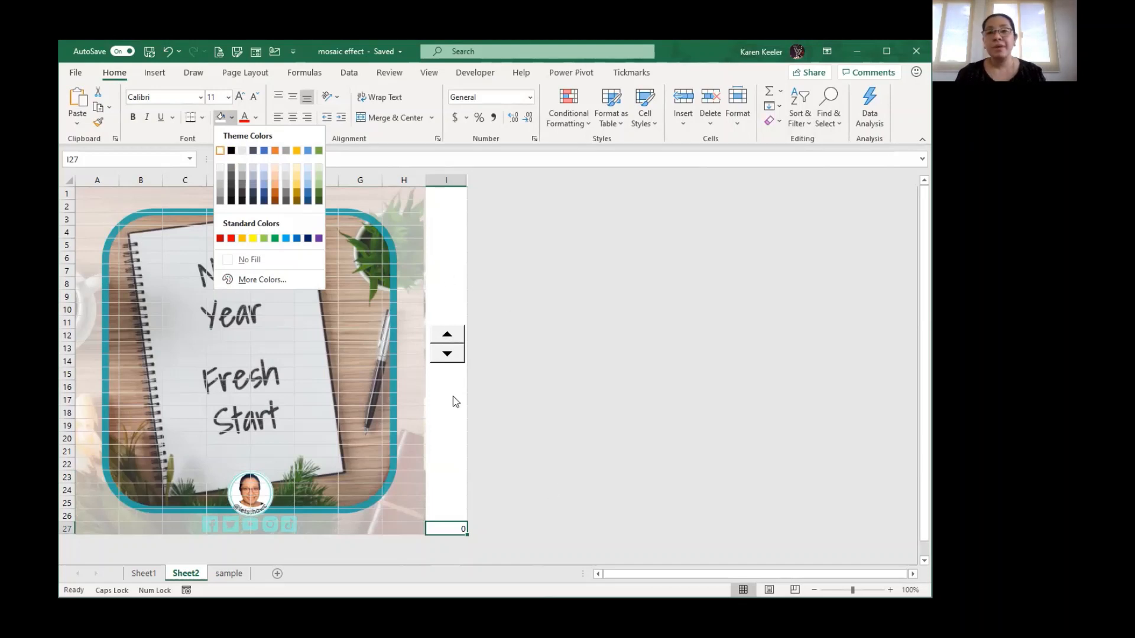
{"action": "left_click", "coordinate": [220, 153]}
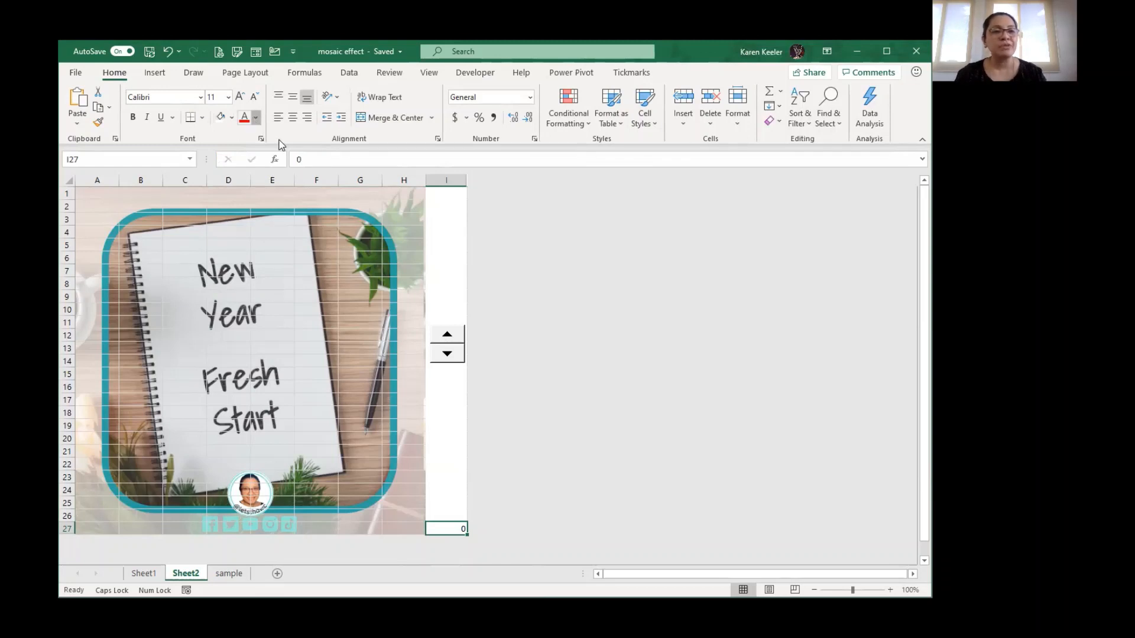
{"action": "left_click", "coordinate": [256, 119]}
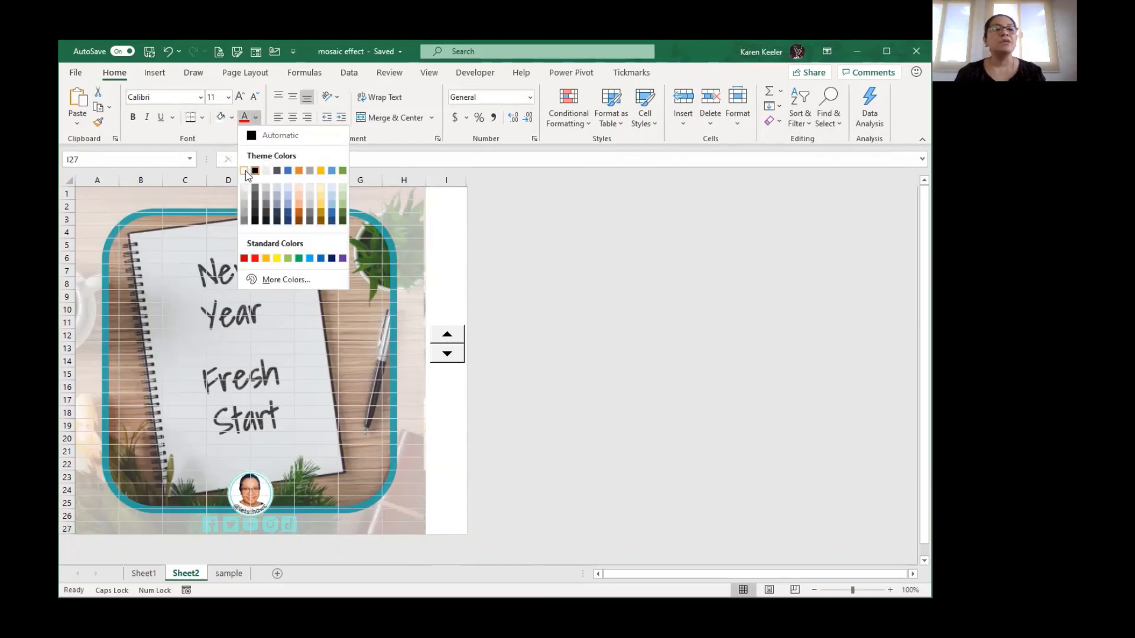
{"action": "left_click", "coordinate": [247, 171]}
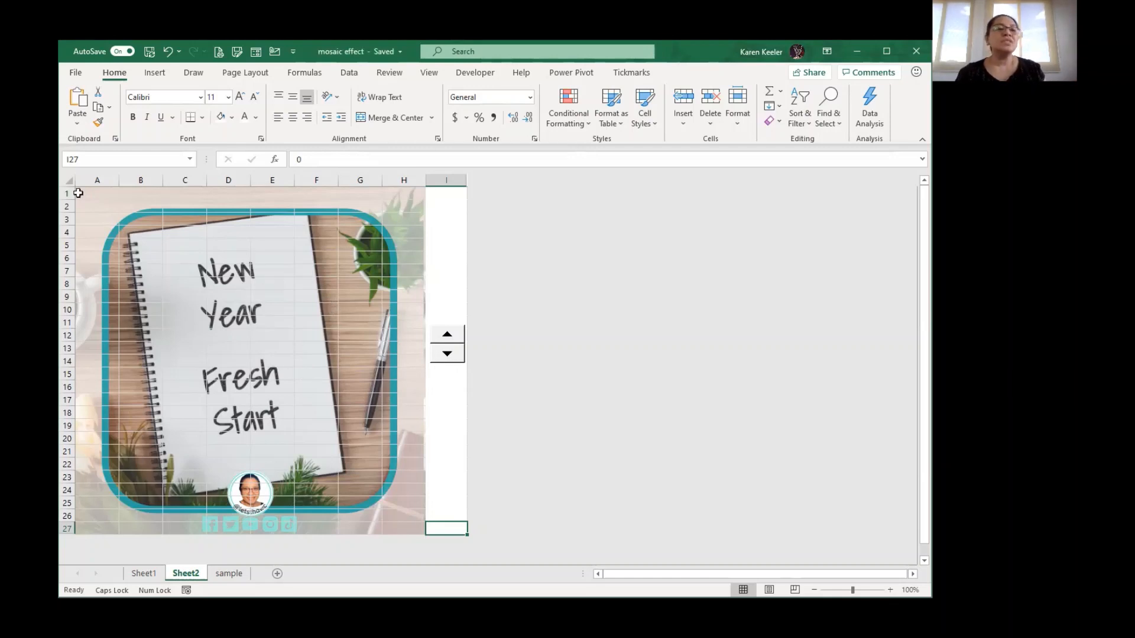
- Select A1:H27 over the picture and enter =RANDBETWEEN(1,100) in A1
{"action": "mouse_move", "coordinate": [97, 193]}
{"action": "left_mouse_down"}
{"action": "mouse_move", "coordinate": [294, 389]}
{"action": "mouse_move", "coordinate": [391, 527]}
{"action": "left_mouse_up"}
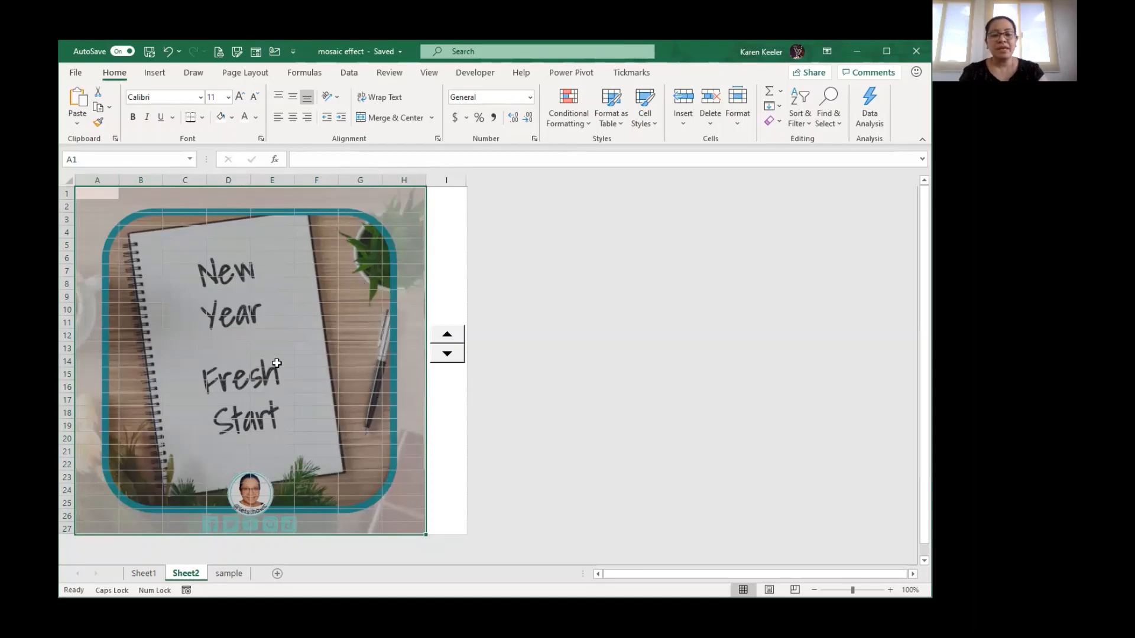
{"action": "type", "text": "="}
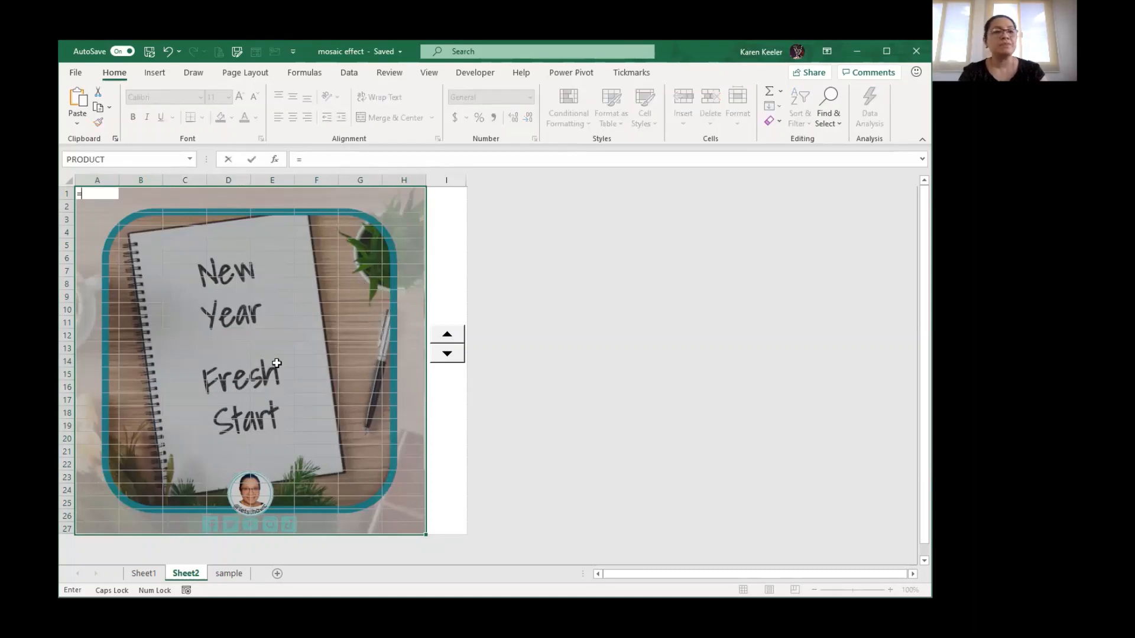
{"action": "type", "text": "RANDBET"}
{"action": "key", "text": "Tab"}
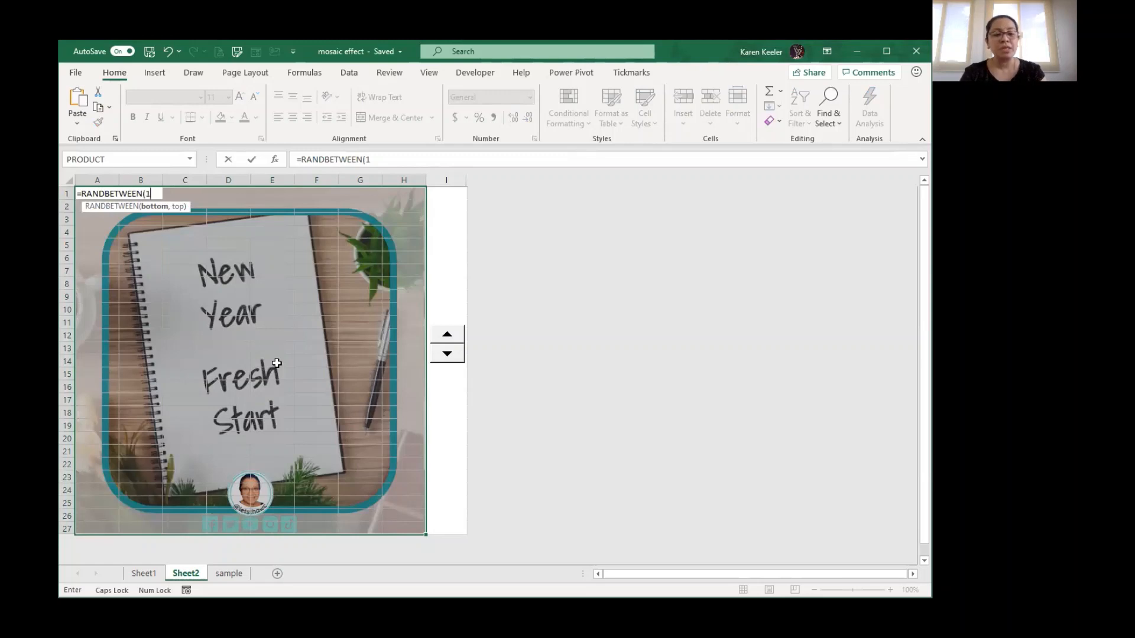
{"action": "type", "text": ","}
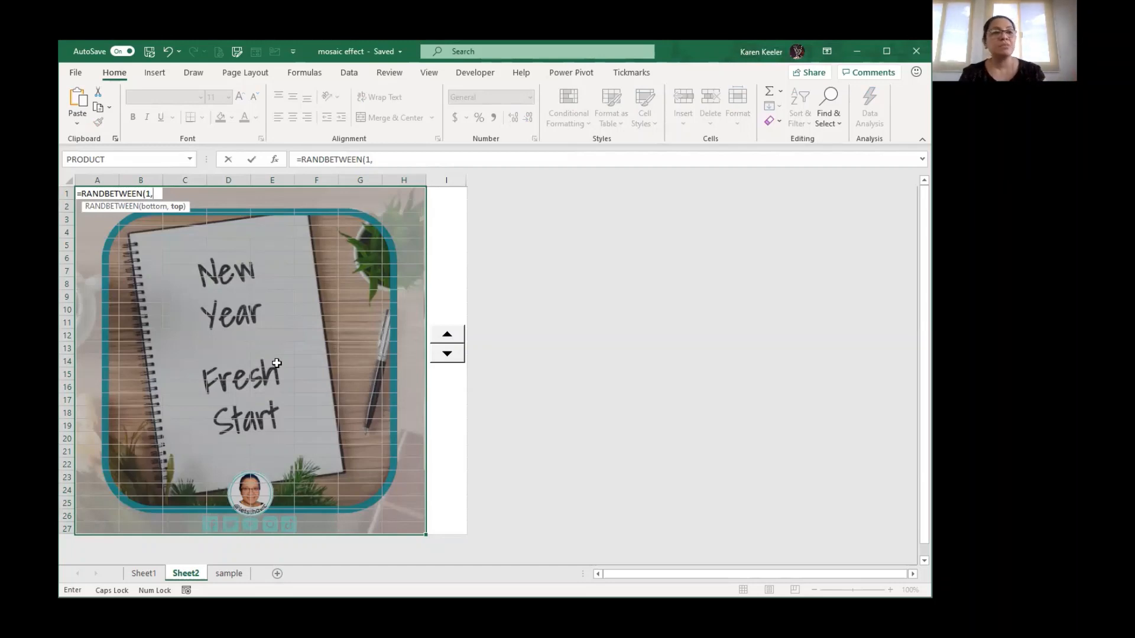
{"action": "type", "text": "00"}
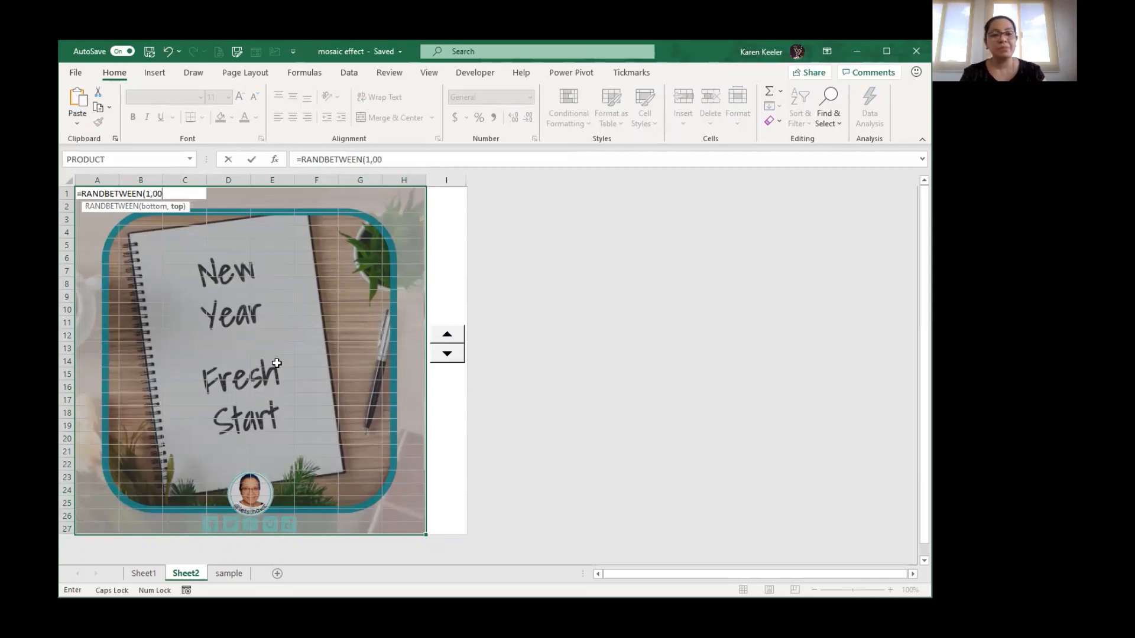
{"action": "key", "text": "BackSpace"}
{"action": "key", "text": "BackSpace"}
{"action": "type", "text": "100)"}
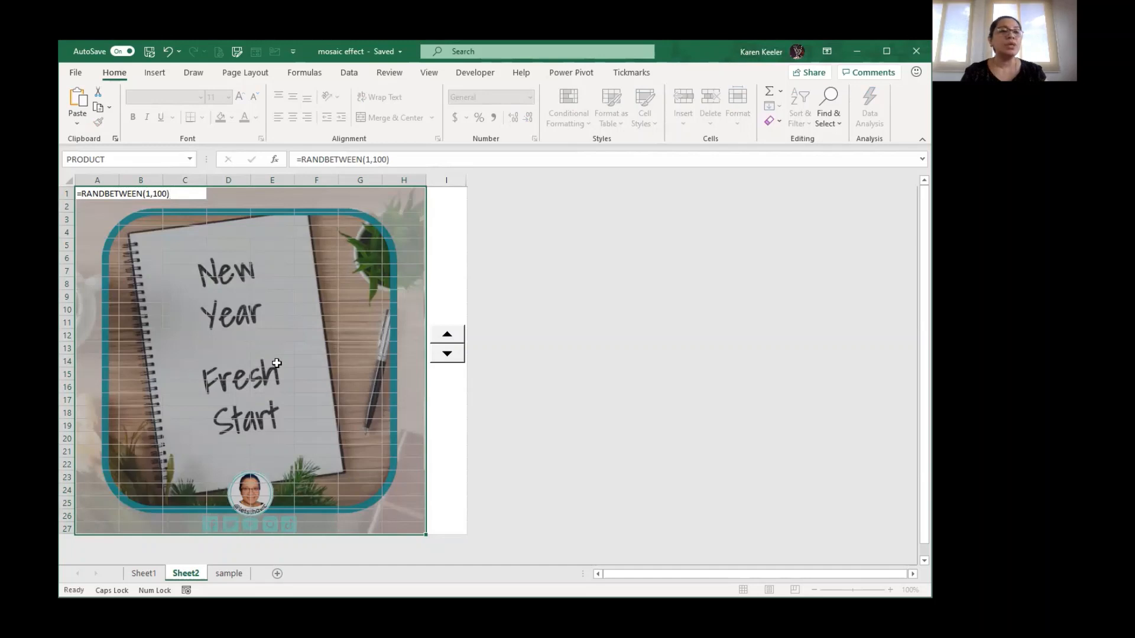
{"action": "key", "text": "Return"}
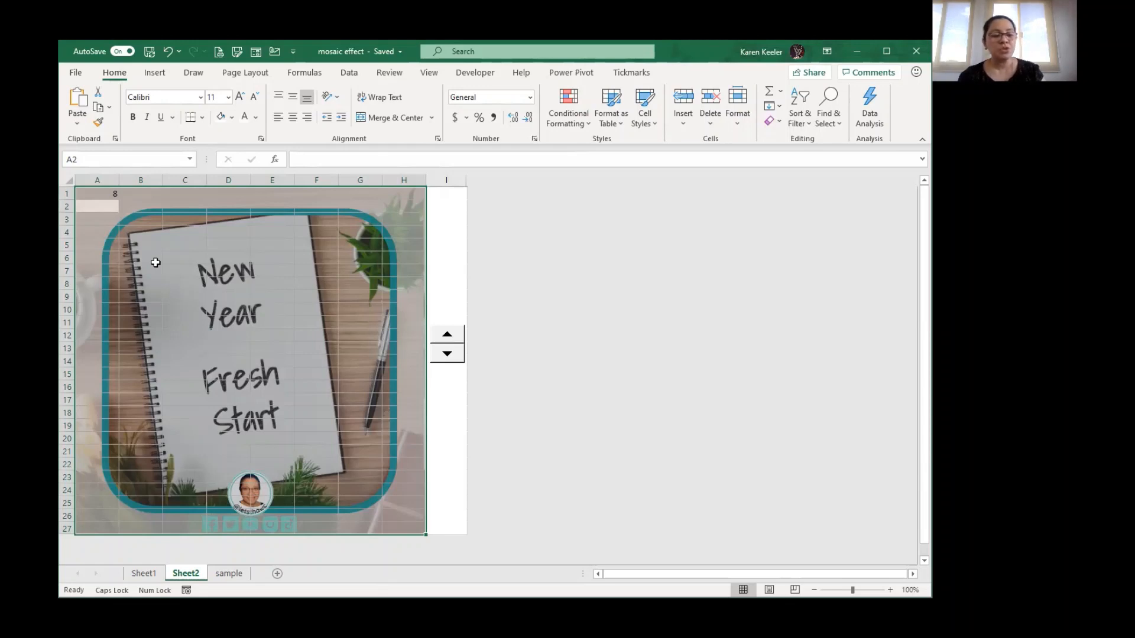
- Fill the RANDBETWEEN formula through the whole selected A1:H27 range
{"action": "key", "text": "ctrl+Return"}
{"action": "type", "text": "=RANDBETWEEN(1,100)"}
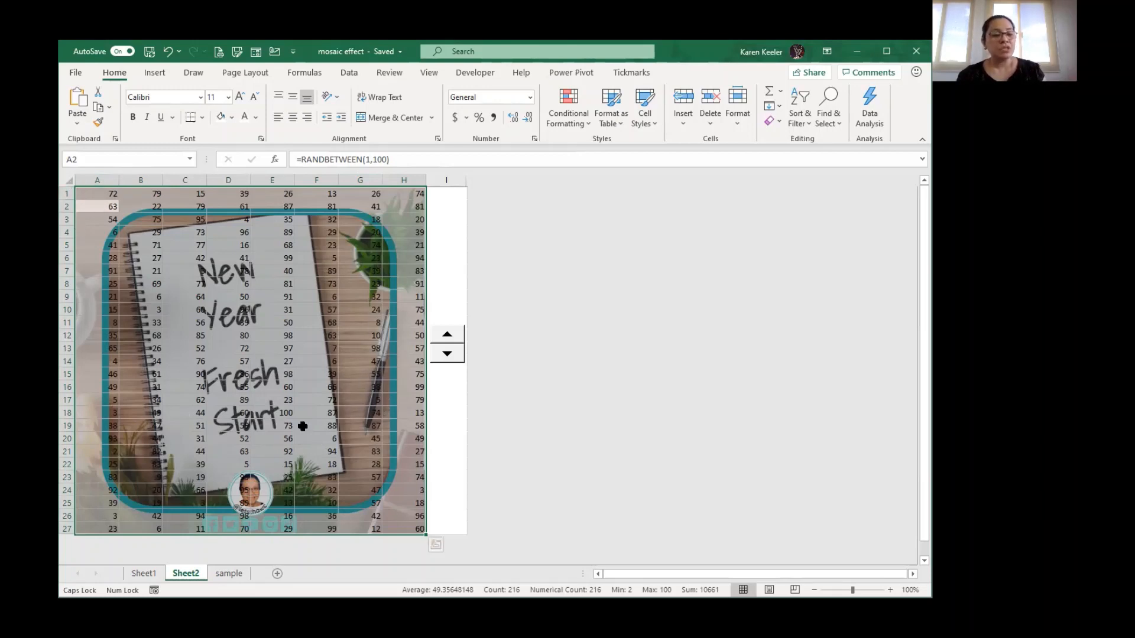
{"action": "key", "text": "ctrl+c"}
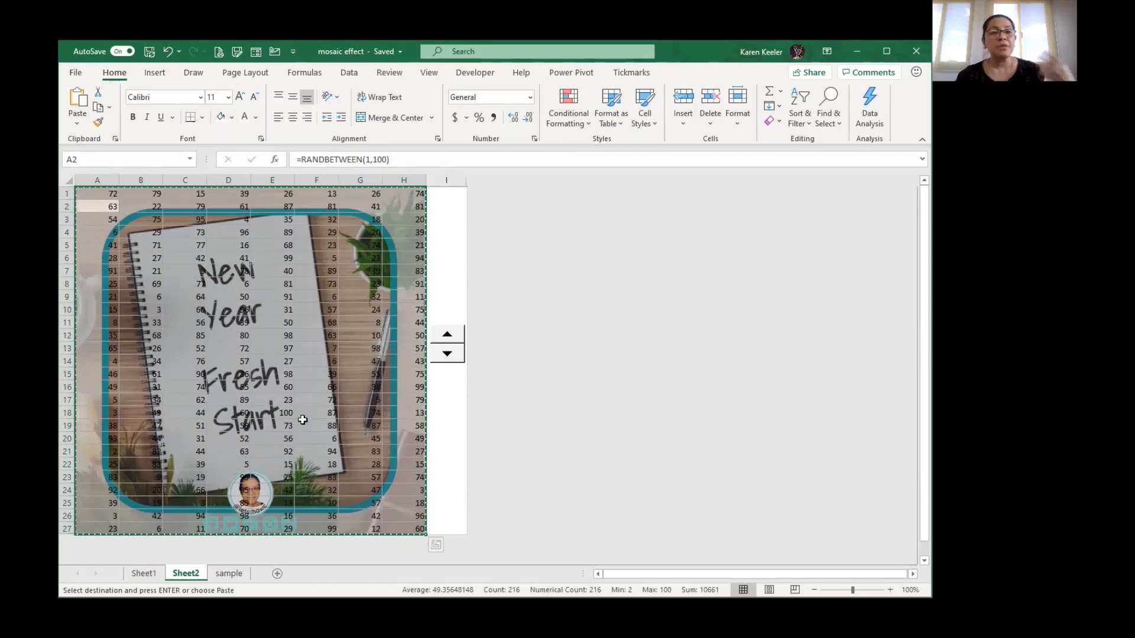
{"action": "right_click", "coordinate": [292, 316]}
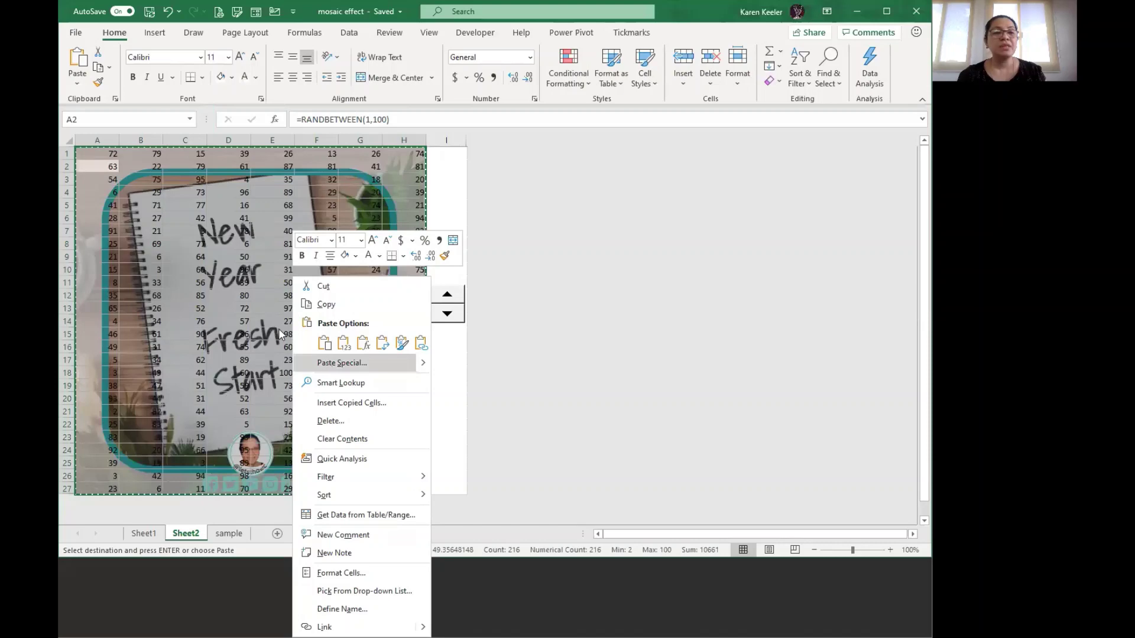
{"action": "left_click", "coordinate": [341, 363]}
{"action": "left_click", "coordinate": [222, 350]}
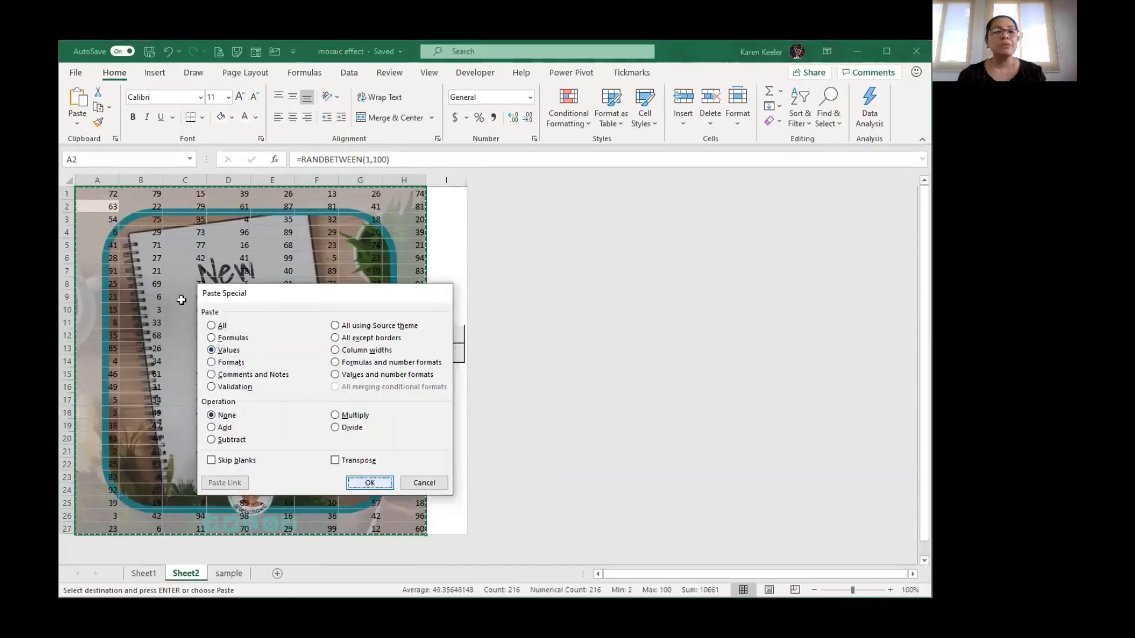
{"action": "left_click", "coordinate": [370, 483]}
{"action": "left_click", "coordinate": [99, 245]}
{"action": "left_click", "coordinate": [228, 233]}
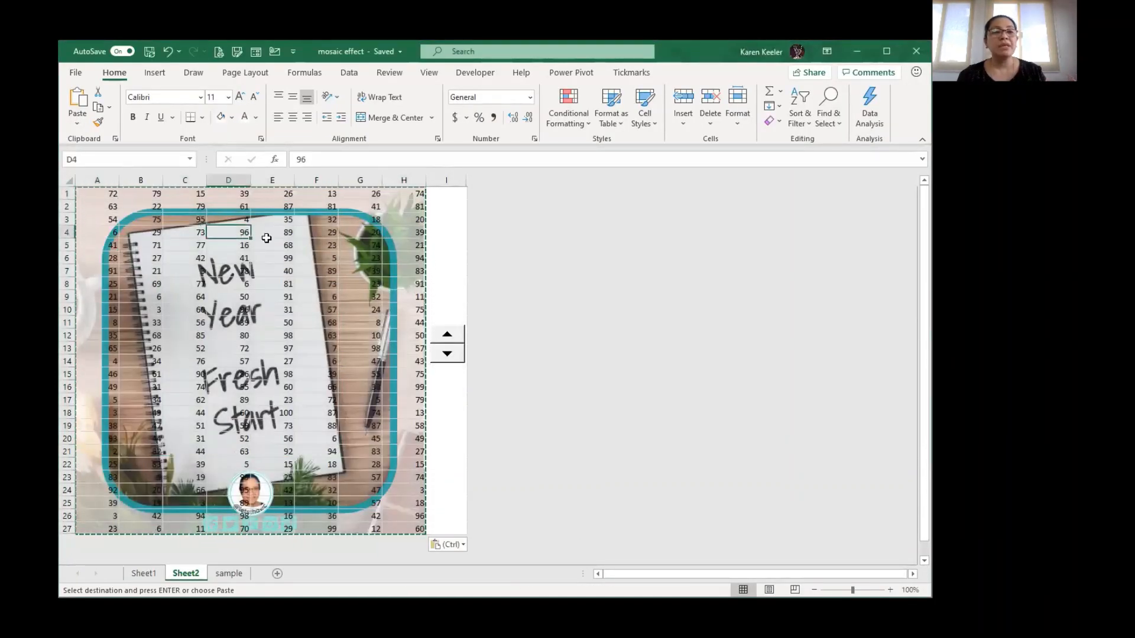
{"action": "left_click_drag", "start_coordinate": [316, 245], "coordinate": [360, 284]}
{"action": "left_click", "coordinate": [365, 322]}
{"action": "left_click", "coordinate": [361, 373]}
{"action": "left_click", "coordinate": [317, 426]}
{"action": "left_click", "coordinate": [228, 438]}
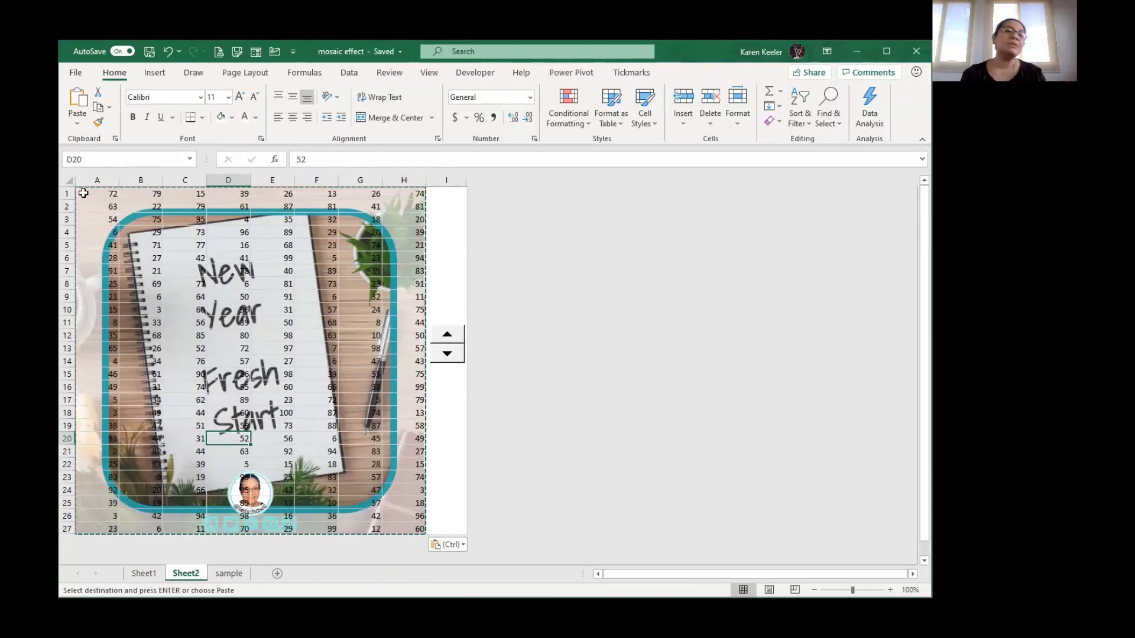
{"action": "mouse_move", "coordinate": [98, 194]}
{"action": "left_mouse_down"}
{"action": "mouse_move", "coordinate": [418, 492]}
{"action": "mouse_move", "coordinate": [413, 523]}
{"action": "left_mouse_up"}
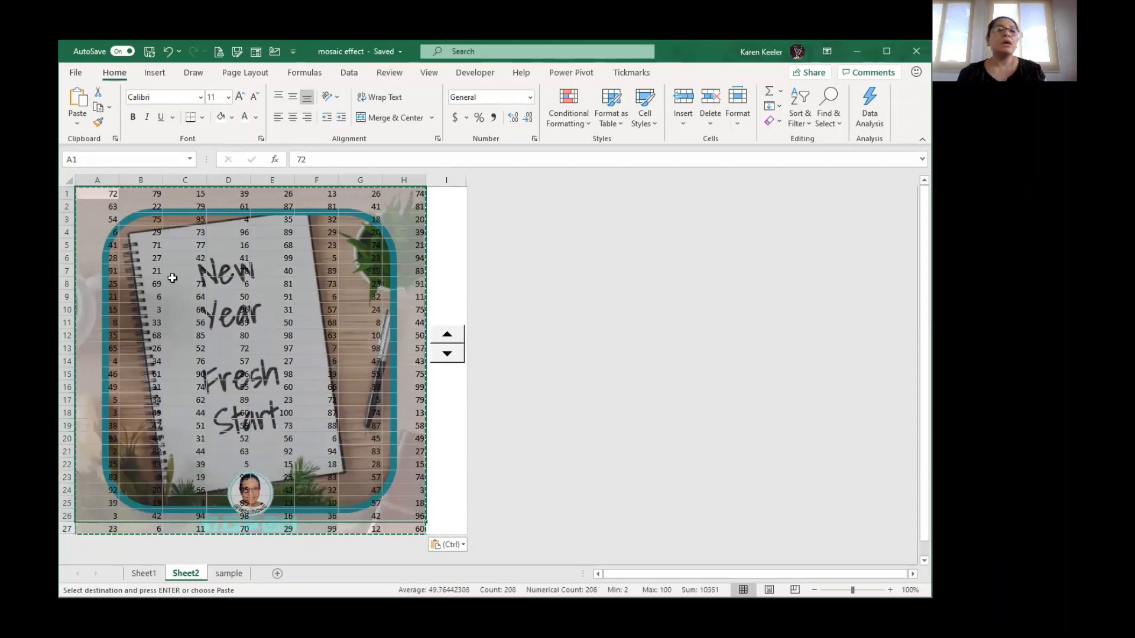
{"action": "left_click", "coordinate": [184, 284]}
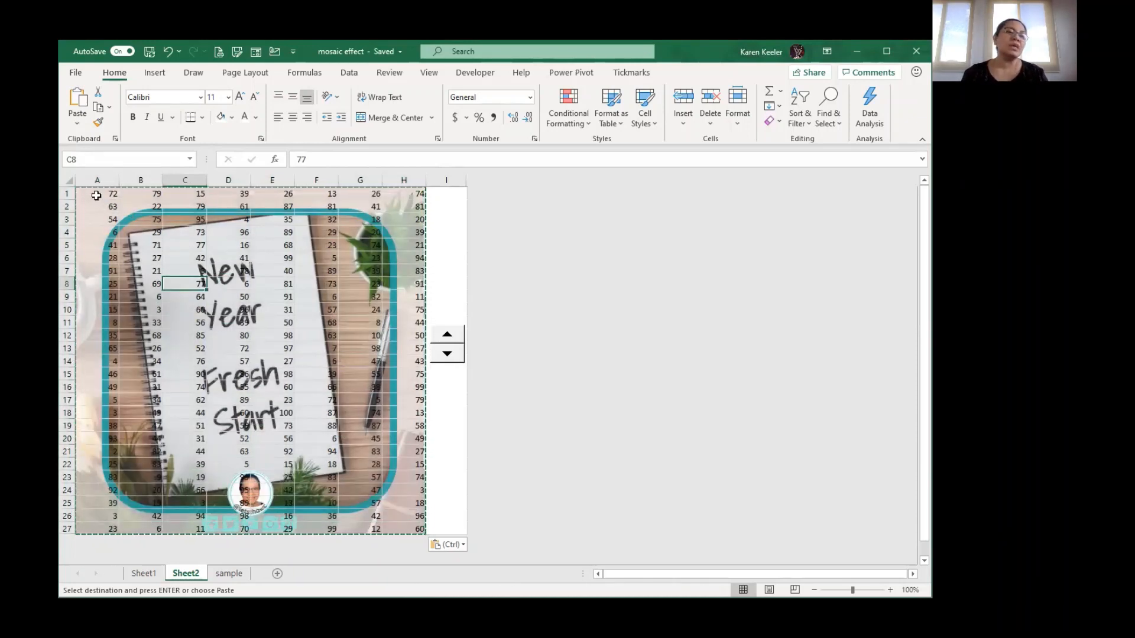
{"action": "mouse_move", "coordinate": [96, 193]}
{"action": "left_mouse_down"}
{"action": "mouse_move", "coordinate": [371, 531]}
{"action": "mouse_move", "coordinate": [417, 530]}
{"action": "left_mouse_up"}
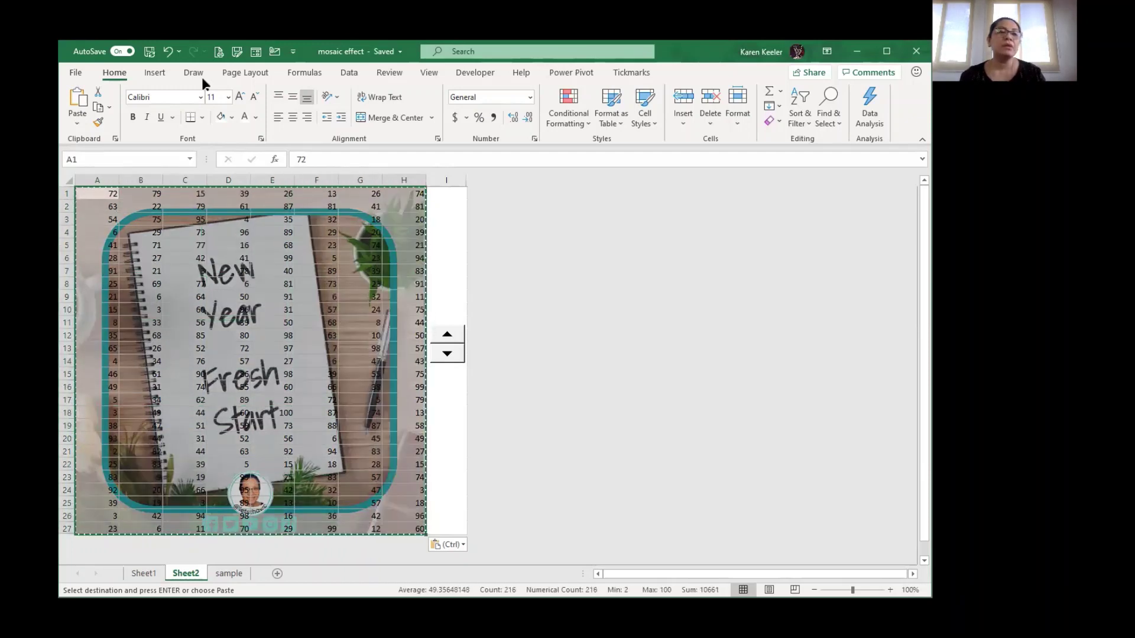
- Apply a solid fill to A1:H27 so the picture no longer shows behind the numbers
{"action": "left_click", "coordinate": [221, 117]}
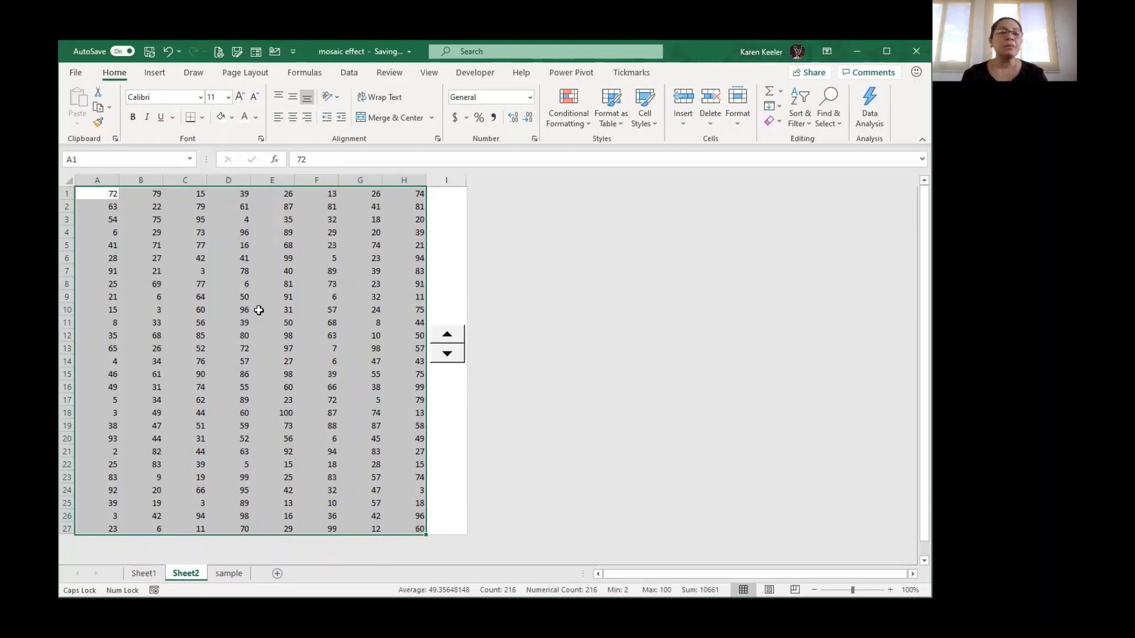
- Create a formula-based conditional formatting rule =A1<=$I$27 for the grid
{"action": "left_click", "coordinate": [566, 106]}
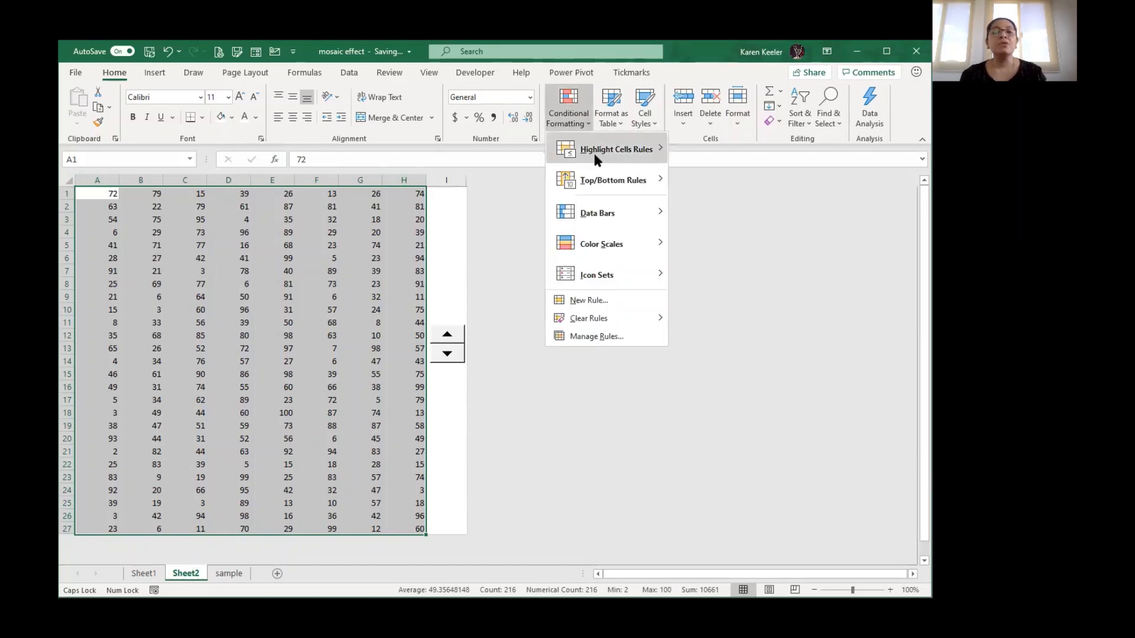
{"action": "mouse_move", "coordinate": [615, 149]}
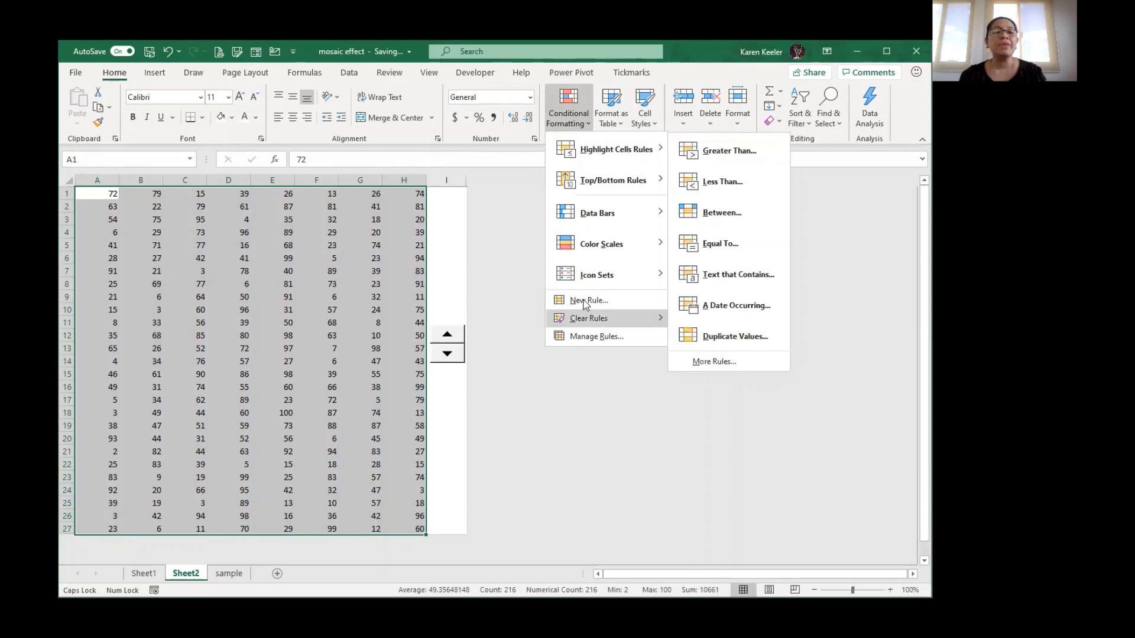
{"action": "left_click", "coordinate": [587, 299]}
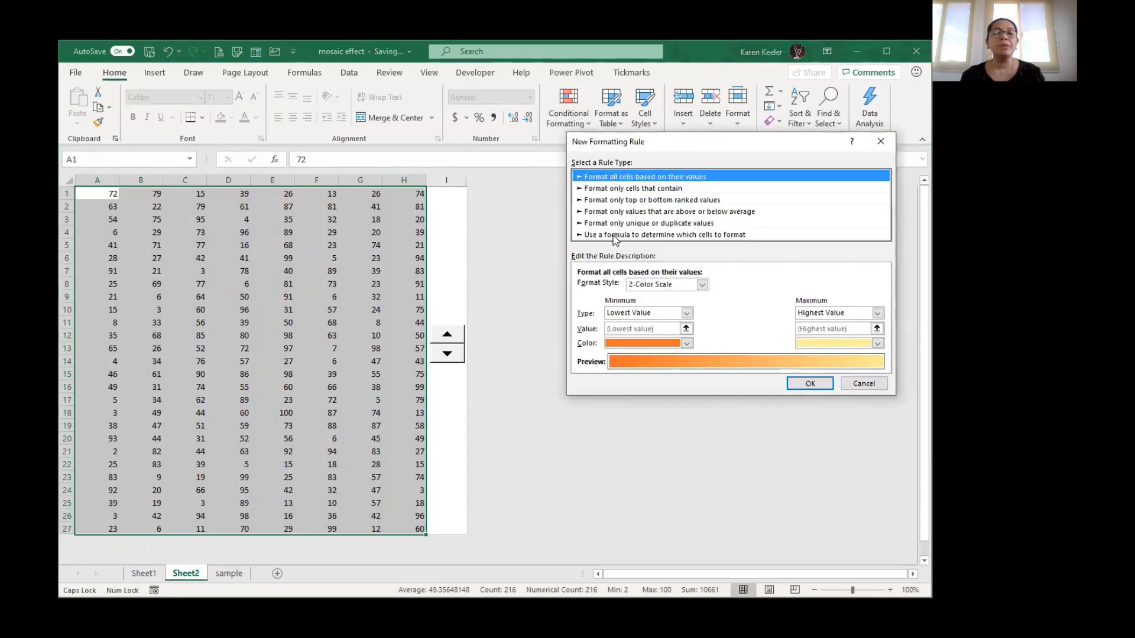
{"action": "left_click", "coordinate": [615, 236]}
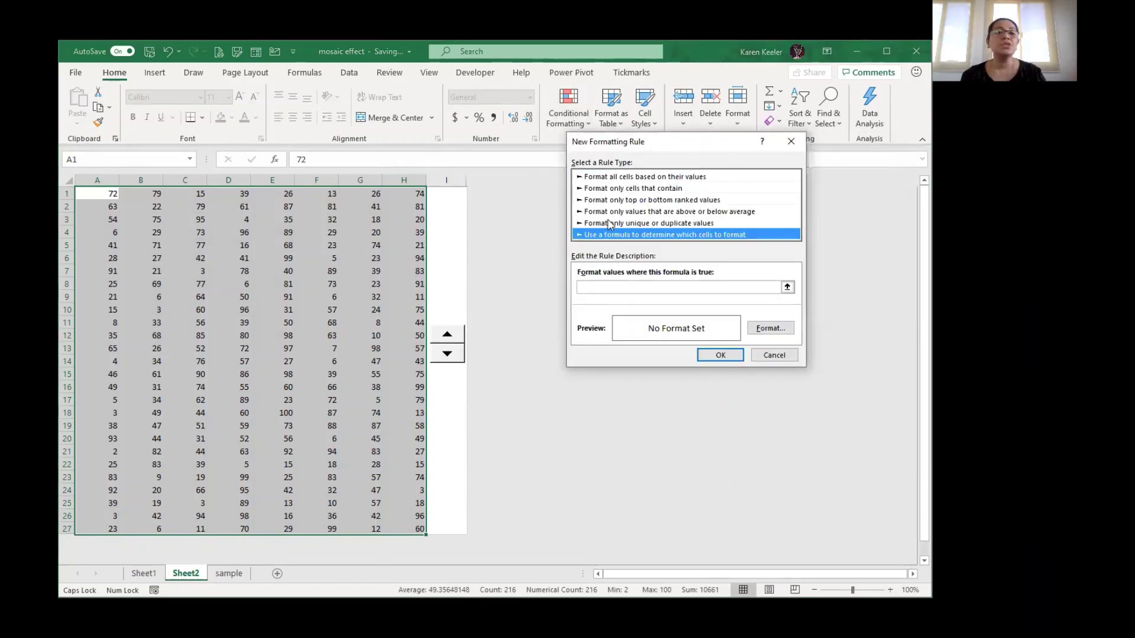
{"action": "left_click", "coordinate": [596, 291]}
{"action": "type", "text": "=A"}
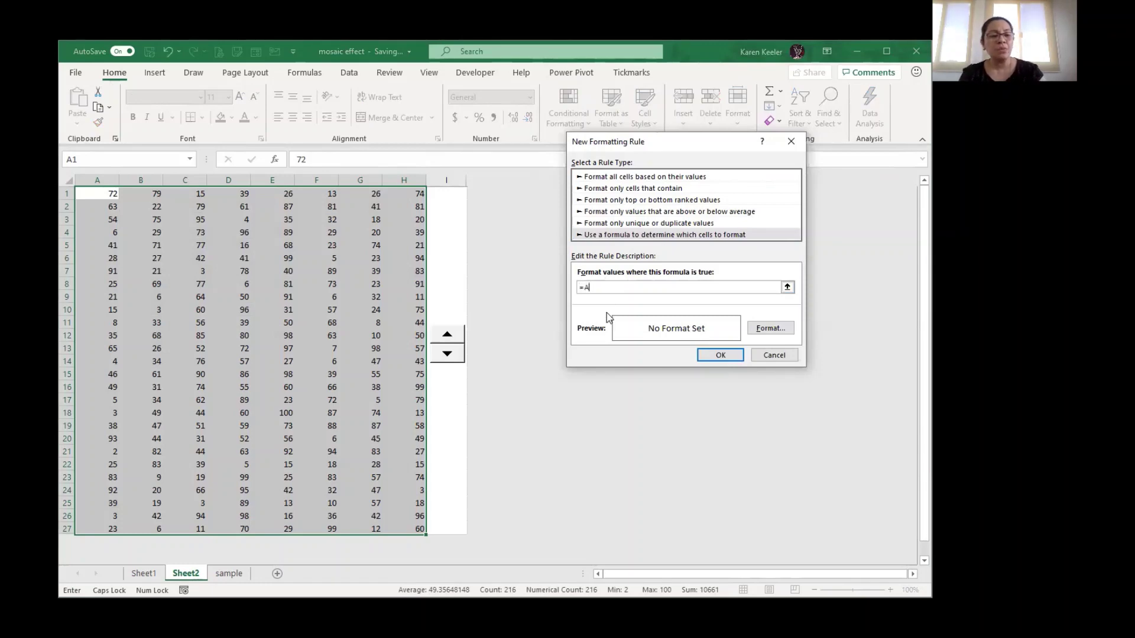
{"action": "type", "text": "1<"}
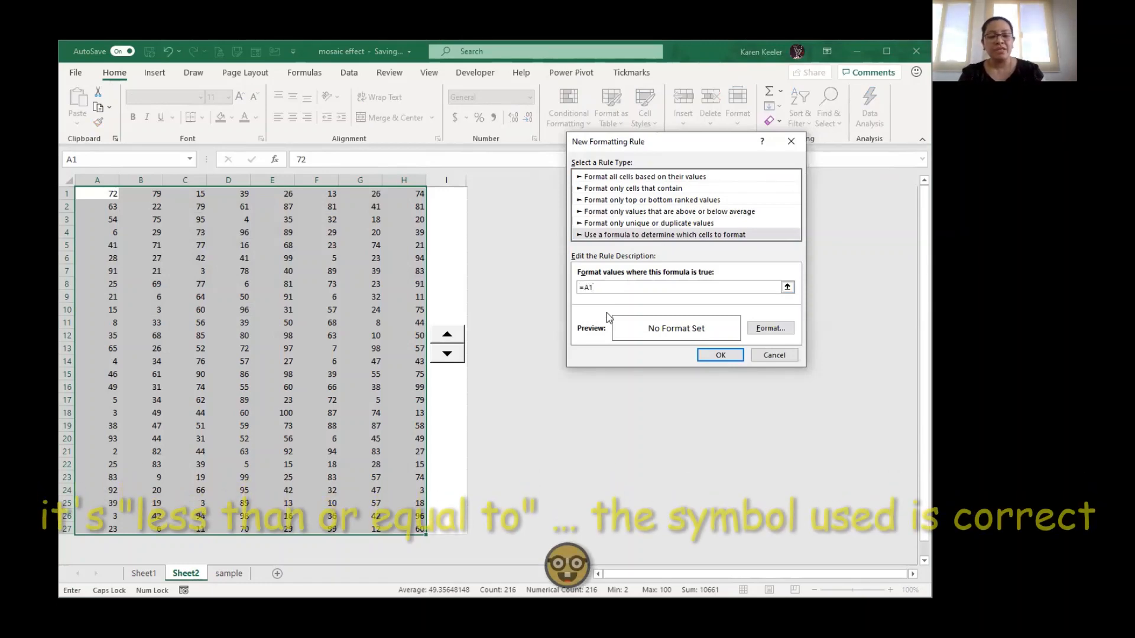
{"action": "type", "text": "="}
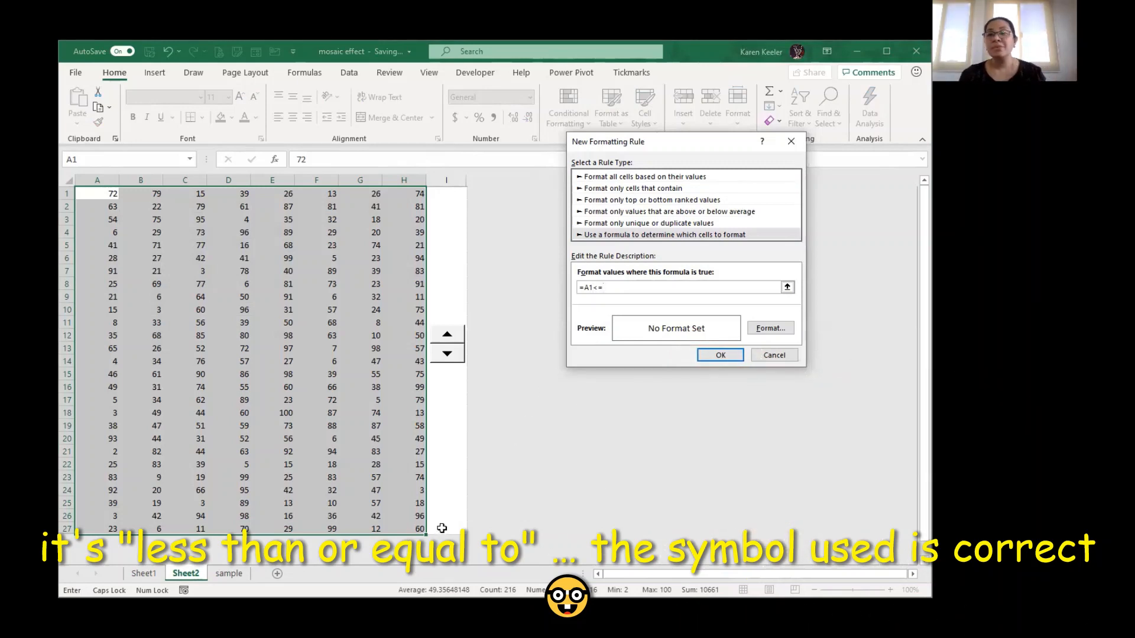
{"action": "left_click", "coordinate": [440, 530]}
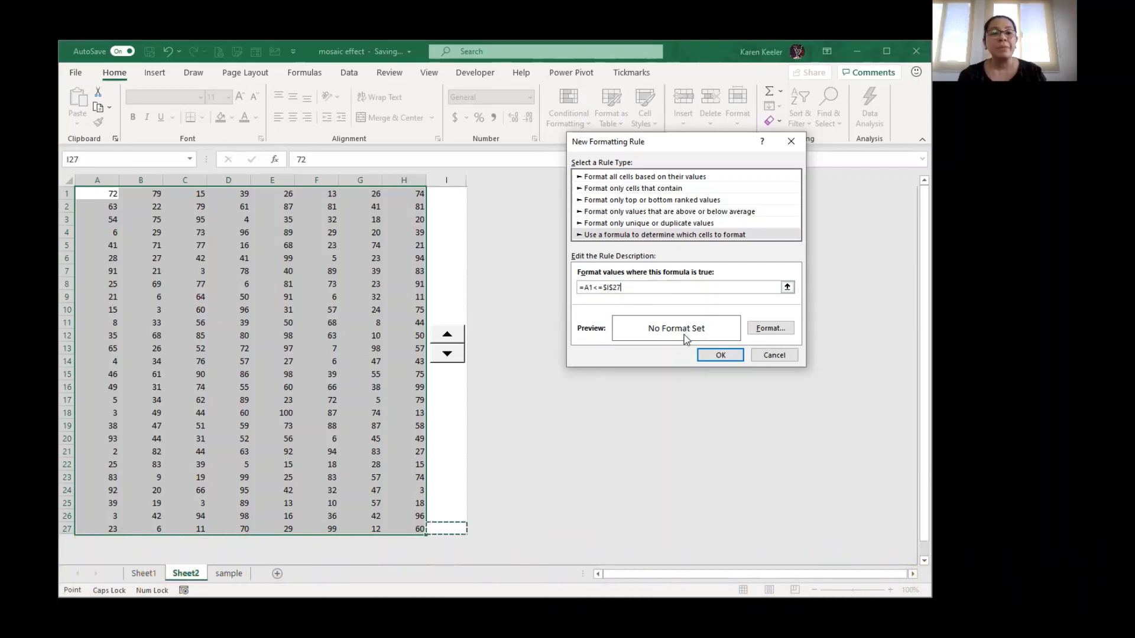
- Set the rule's format to No Color fill and apply it to A1:H27
{"action": "left_click", "coordinate": [771, 329]}
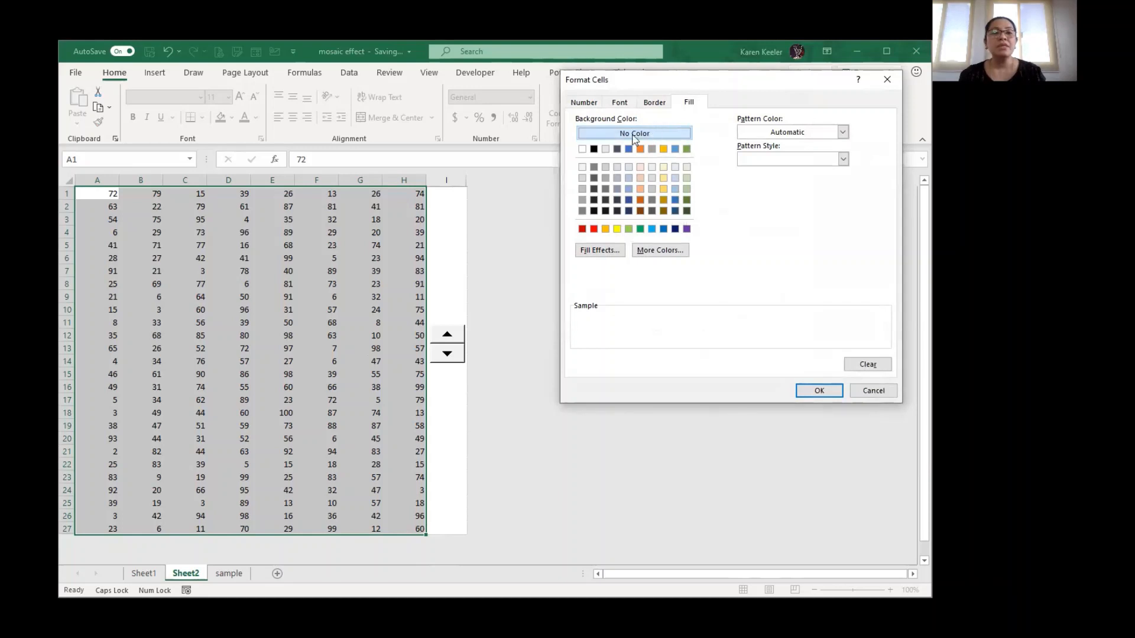
{"action": "left_click", "coordinate": [823, 390]}
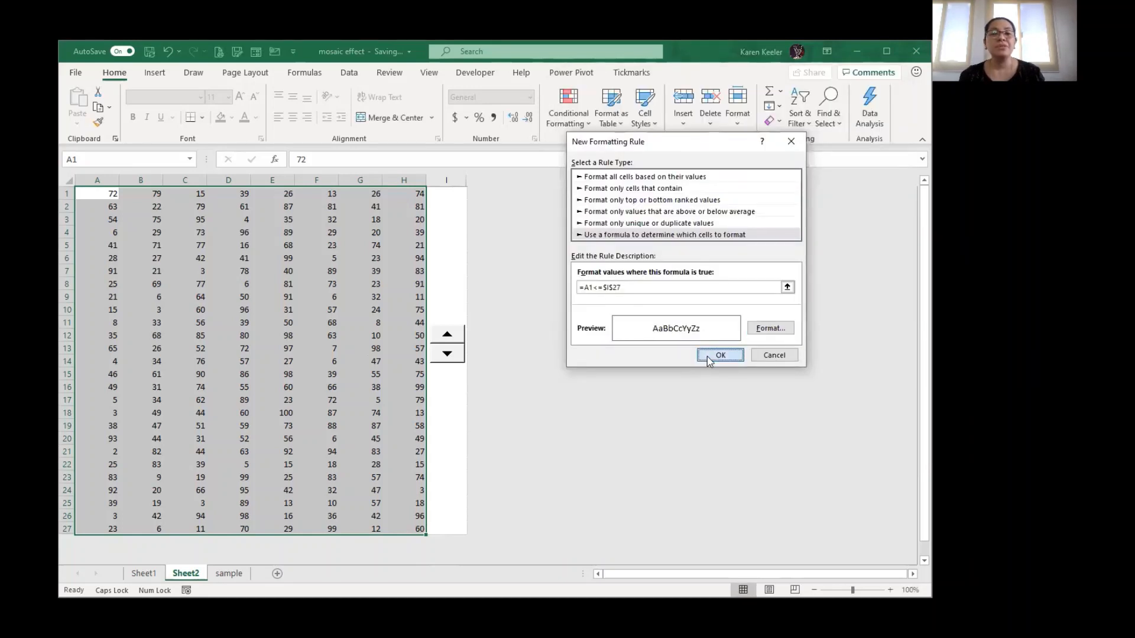
{"action": "left_click", "coordinate": [707, 356]}
- Raise the threshold in I27 with the spin button so matching cells reveal the picture
{"action": "left_click", "coordinate": [447, 412]}
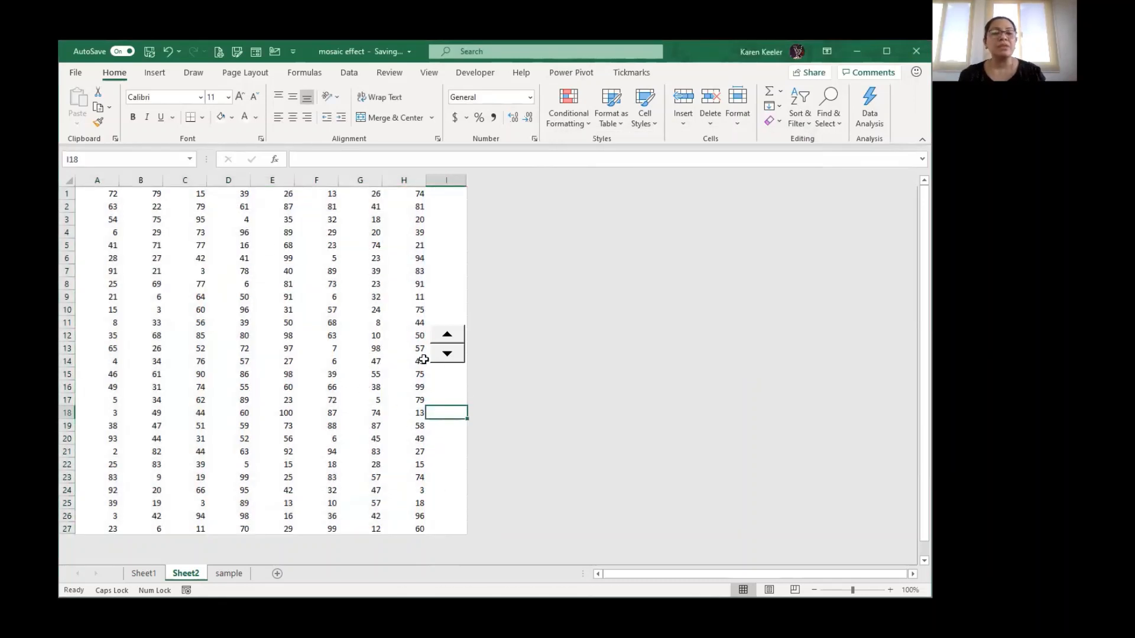
{"action": "left_click", "coordinate": [448, 336]}
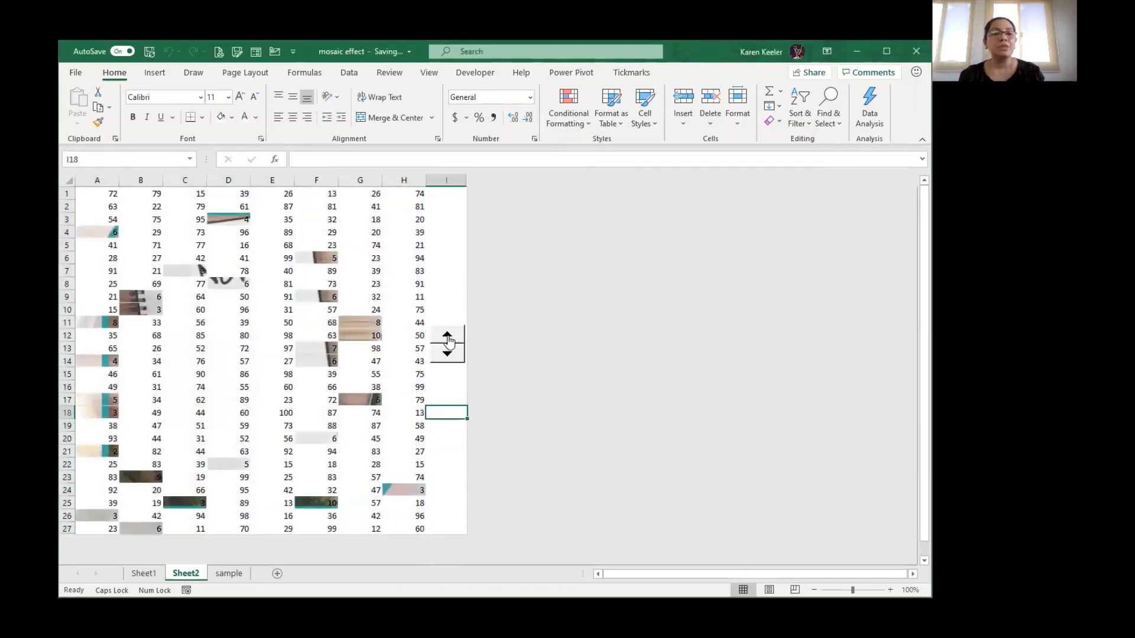
{"action": "left_click", "coordinate": [447, 335]}
{"action": "left_click", "coordinate": [448, 335]}
{"action": "left_click", "coordinate": [448, 337]}
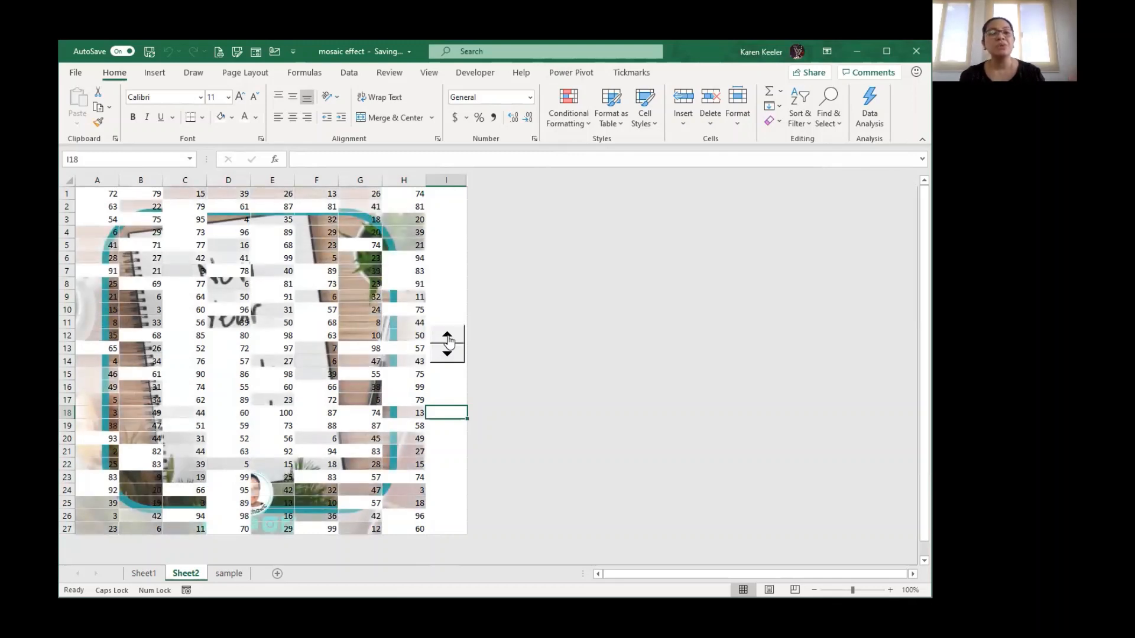
{"action": "left_click", "coordinate": [454, 529]}
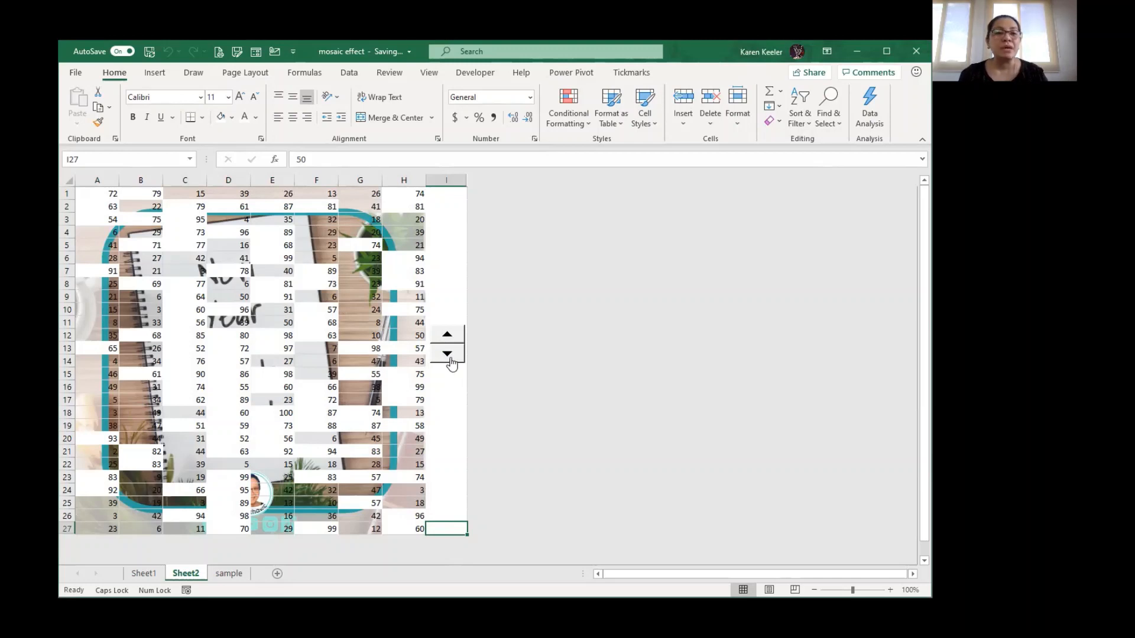
- Lower the threshold in I27 to 40 and glance at the font colour choices
{"action": "left_click", "coordinate": [448, 355]}
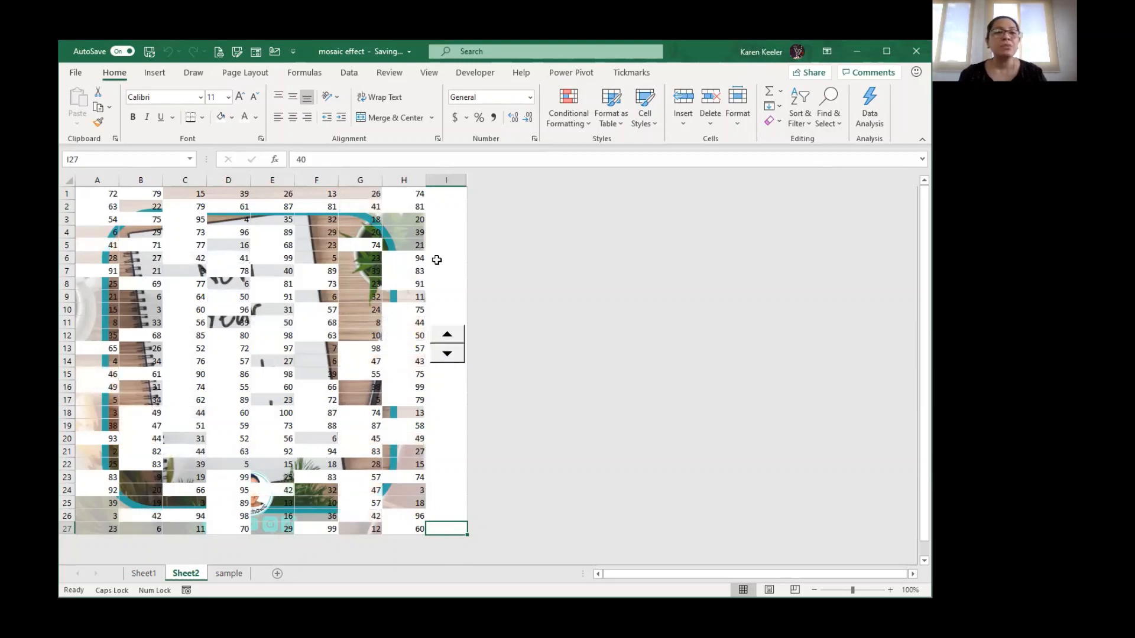
{"action": "left_click", "coordinate": [256, 117]}
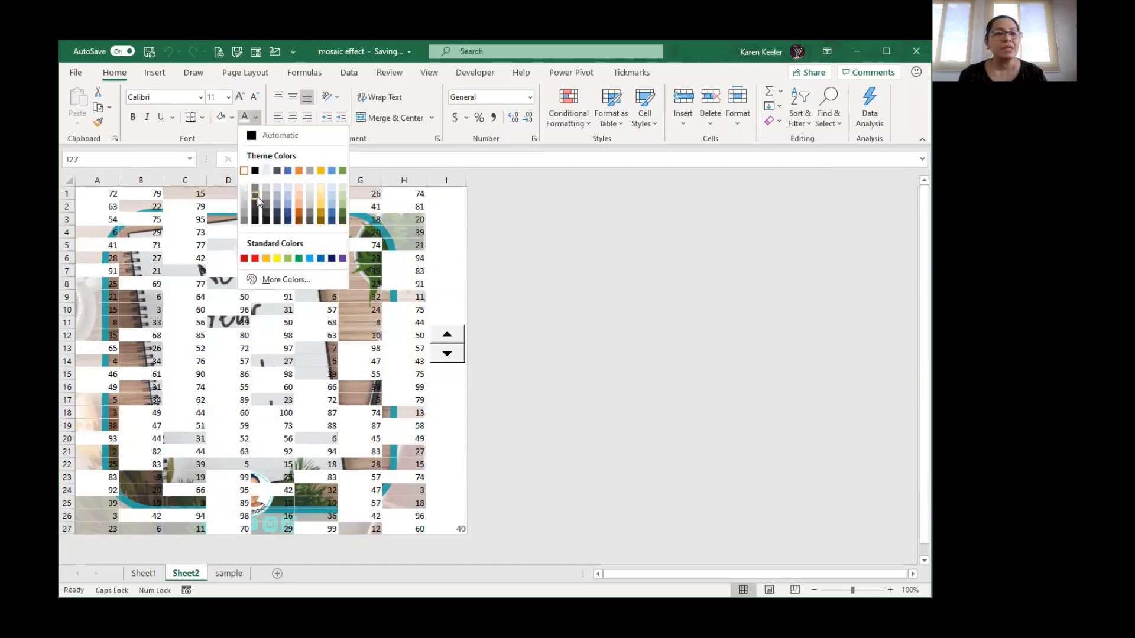
{"action": "left_click", "coordinate": [443, 525]}
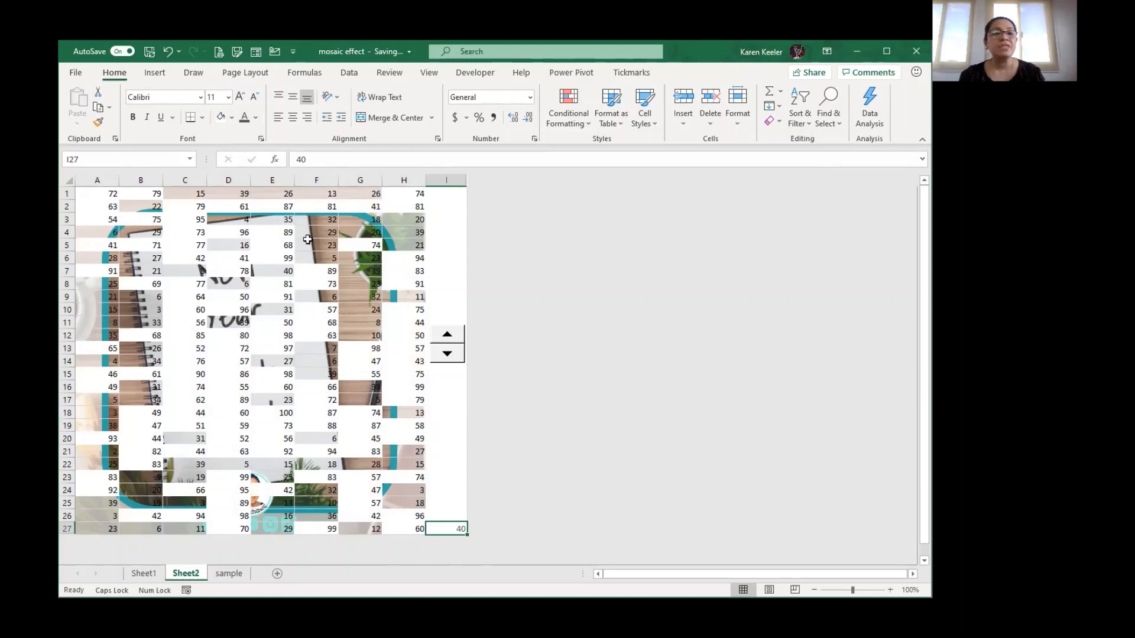
- Spin I27 up to 100 so the whole picture shows through the grid
{"action": "left_click", "coordinate": [447, 335]}
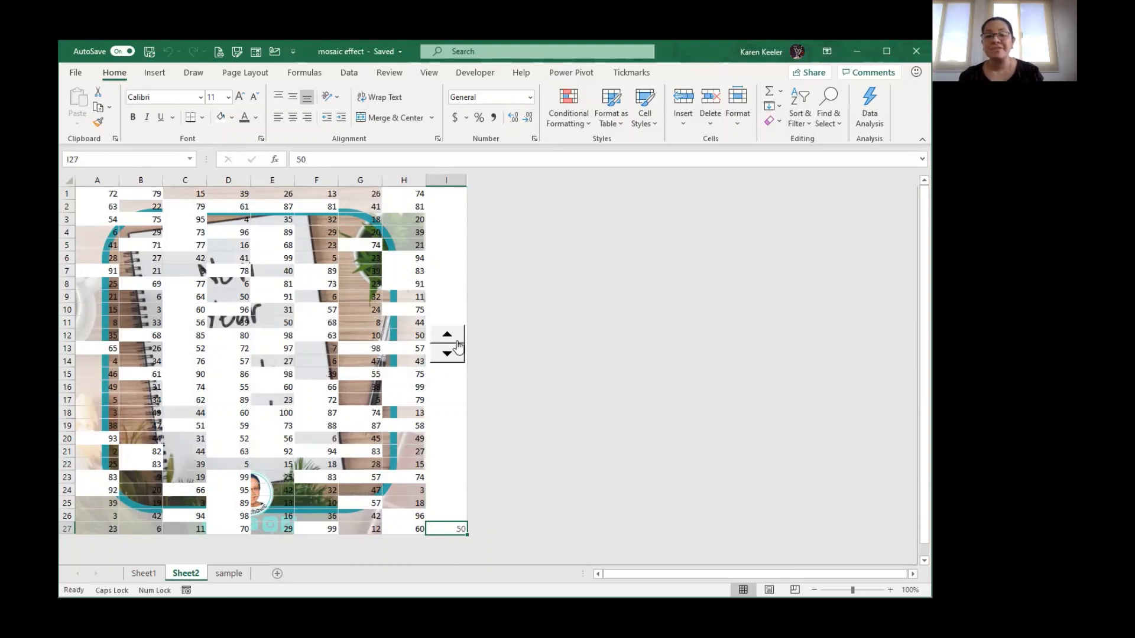
{"action": "left_click", "coordinate": [448, 336]}
{"action": "left_click", "coordinate": [448, 335]}
{"action": "left_click", "coordinate": [448, 335]}
{"action": "left_click", "coordinate": [448, 336]}
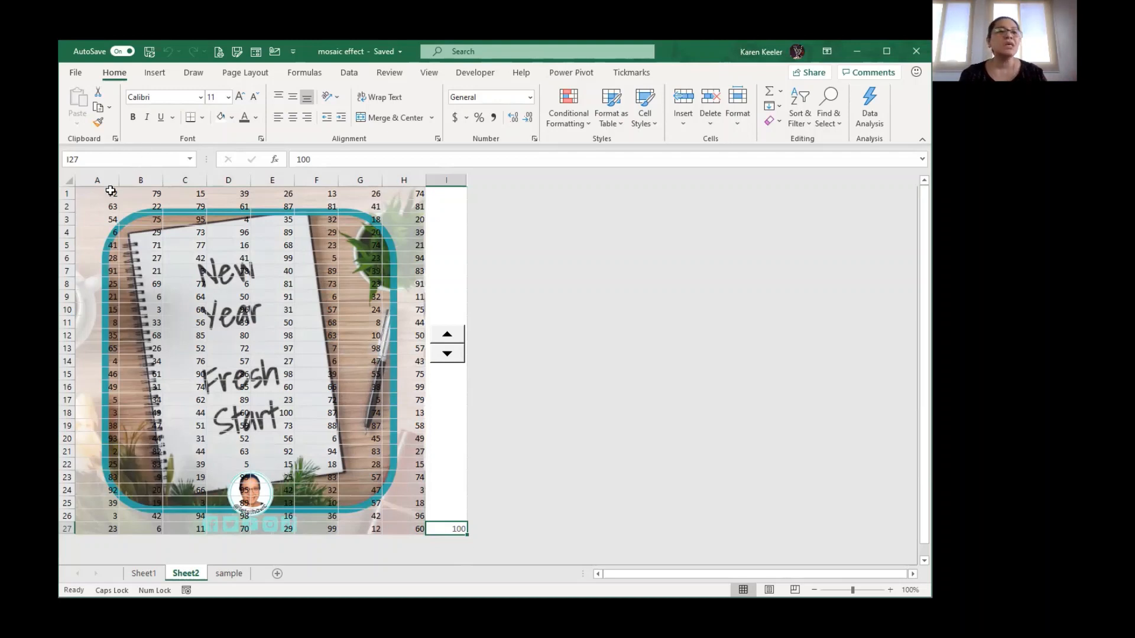
- Hide Sheet2's gridlines from the View settings
{"action": "mouse_move", "coordinate": [98, 194]}
{"action": "left_mouse_down"}
{"action": "mouse_move", "coordinate": [350, 366]}
{"action": "mouse_move", "coordinate": [421, 530]}
{"action": "left_mouse_up"}
{"action": "left_click", "coordinate": [272, 321]}
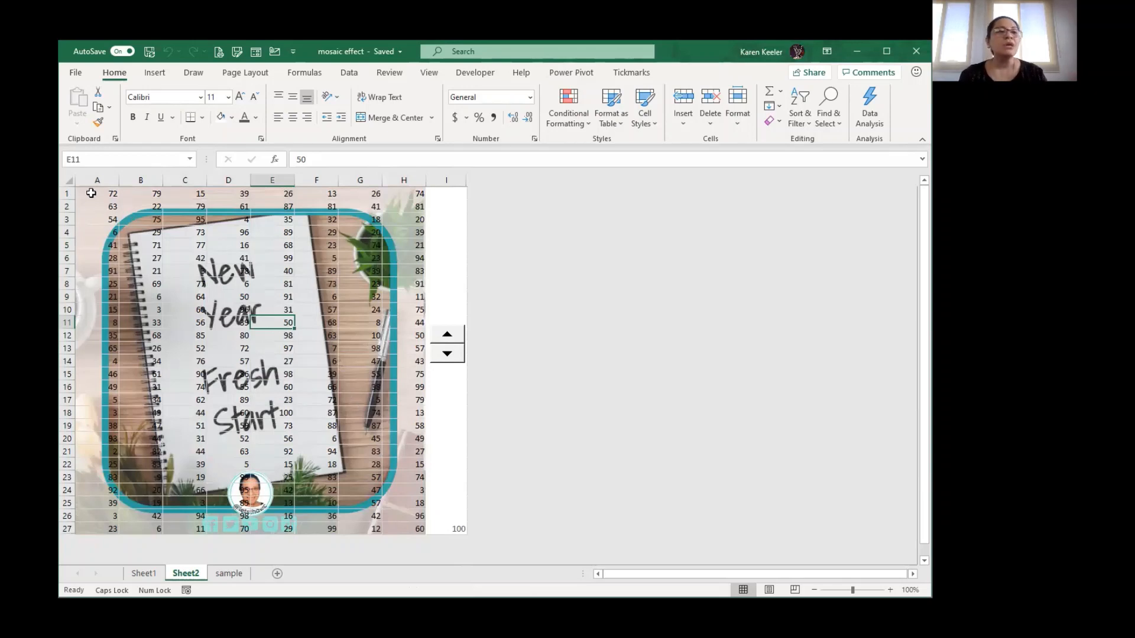
{"action": "mouse_move", "coordinate": [98, 193]}
{"action": "left_mouse_down"}
{"action": "mouse_move", "coordinate": [388, 544]}
{"action": "mouse_move", "coordinate": [416, 532]}
{"action": "left_mouse_up"}
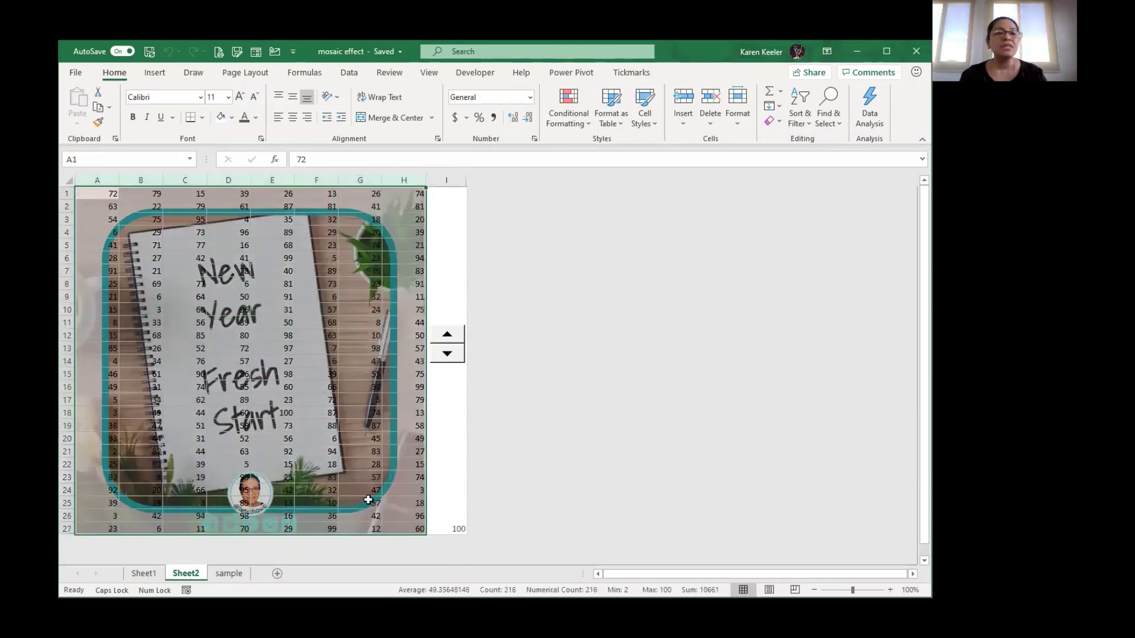
{"action": "left_click", "coordinate": [430, 73]}
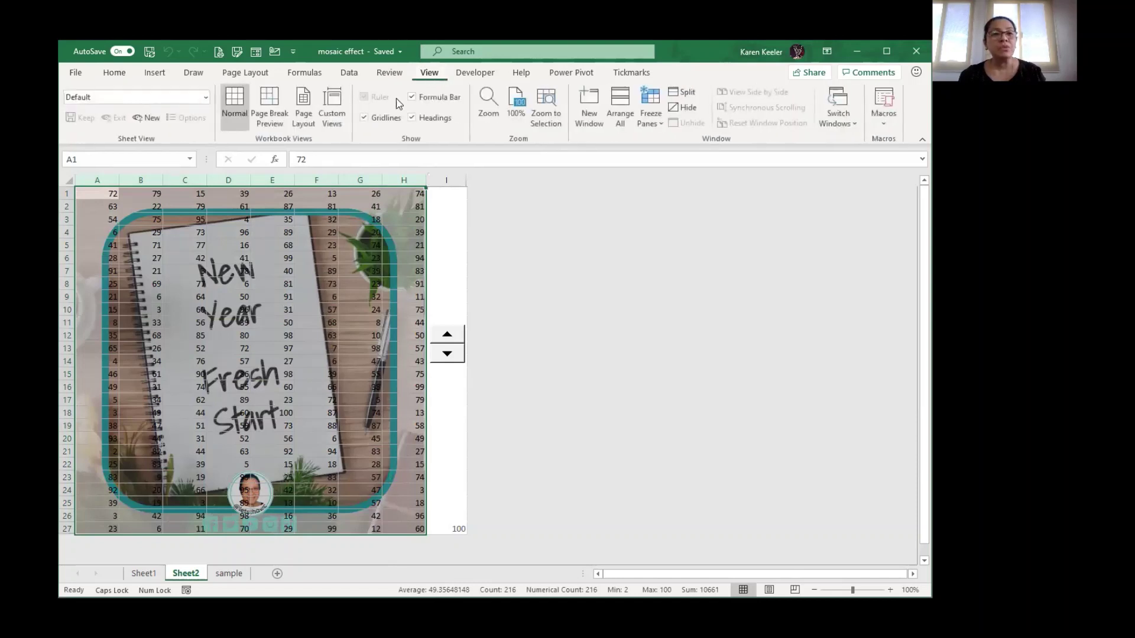
{"action": "left_click", "coordinate": [364, 118]}
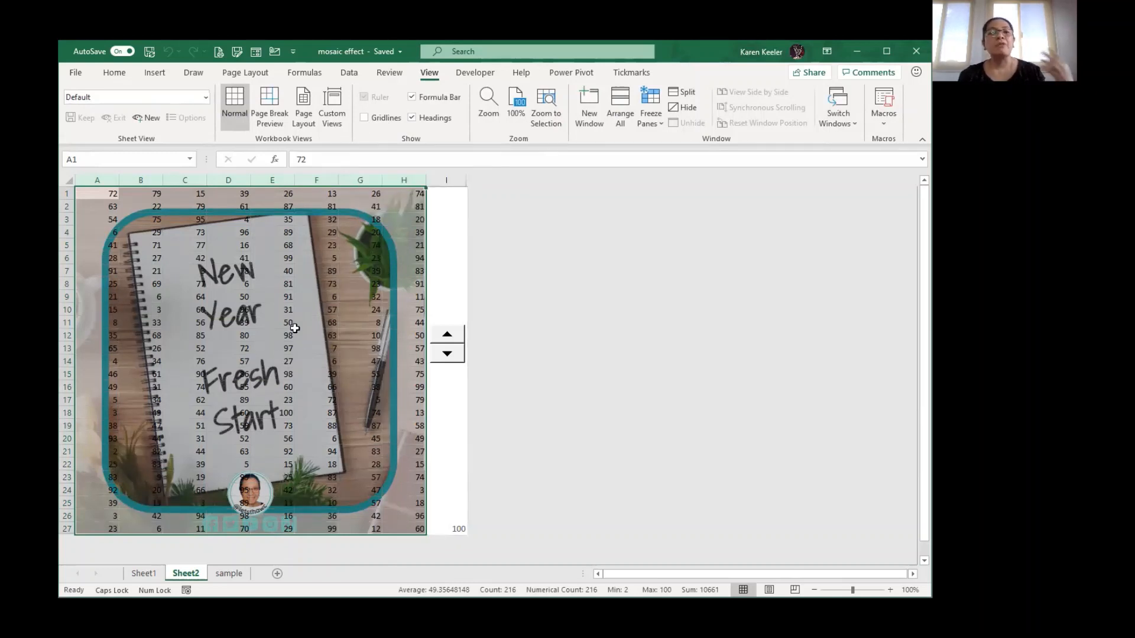
- Reselect the full A1:H27 grid ready for further formatting
{"action": "left_click", "coordinate": [315, 322]}
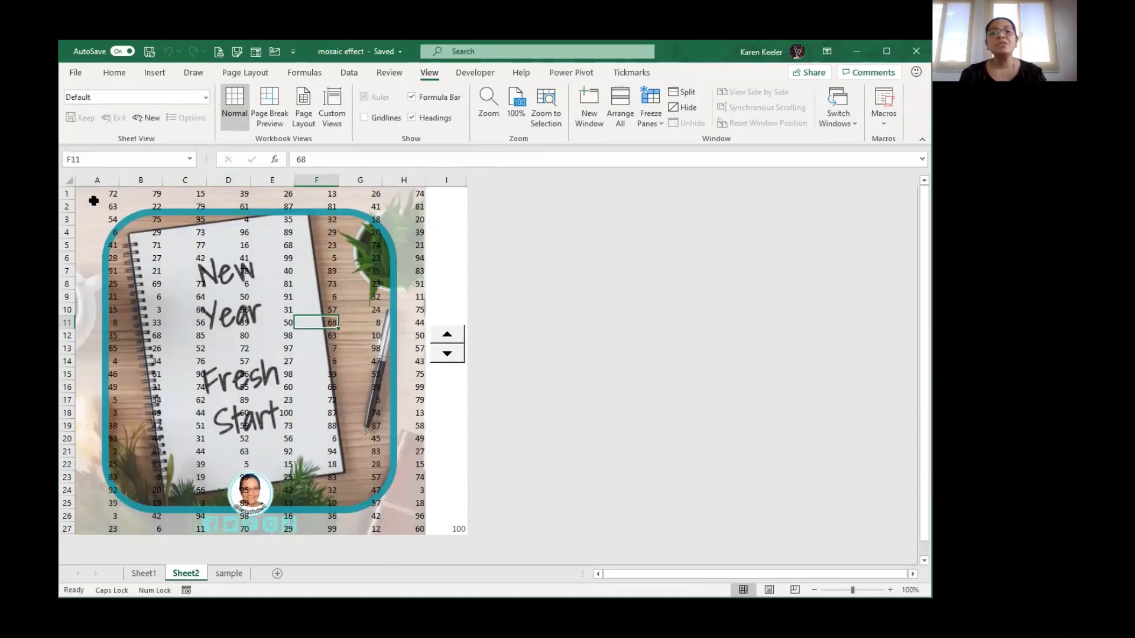
{"action": "mouse_move", "coordinate": [95, 198]}
{"action": "left_mouse_down"}
{"action": "mouse_move", "coordinate": [383, 440]}
{"action": "mouse_move", "coordinate": [401, 530]}
{"action": "left_mouse_up"}
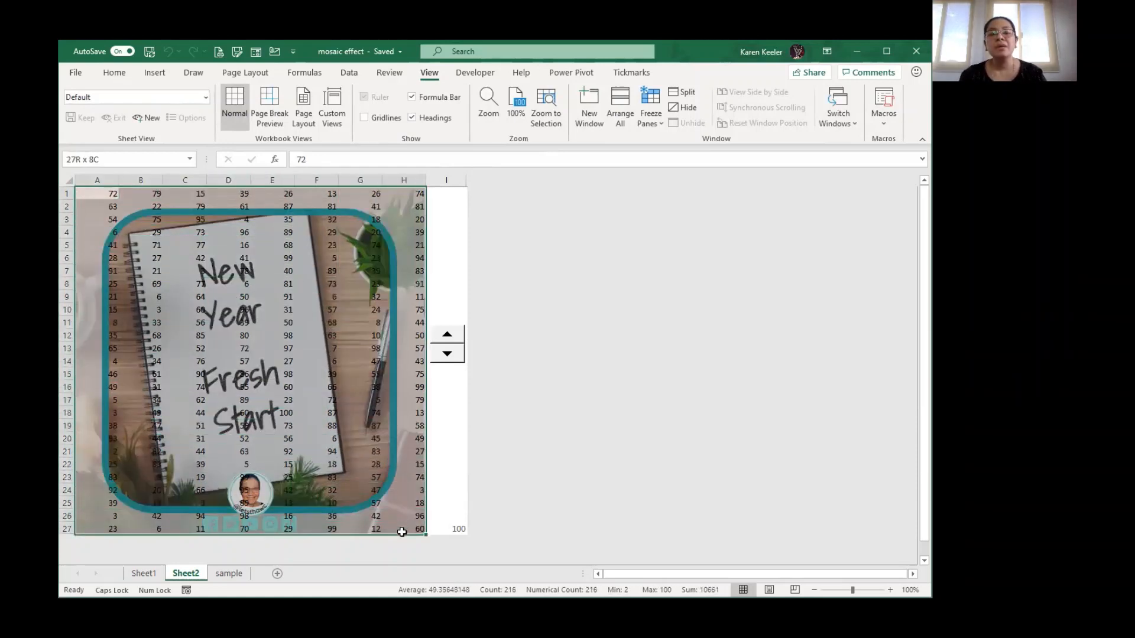
{"action": "left_click_drag", "start_coordinate": [401, 530], "coordinate": [403, 530]}
{"action": "left_click", "coordinate": [114, 72]}
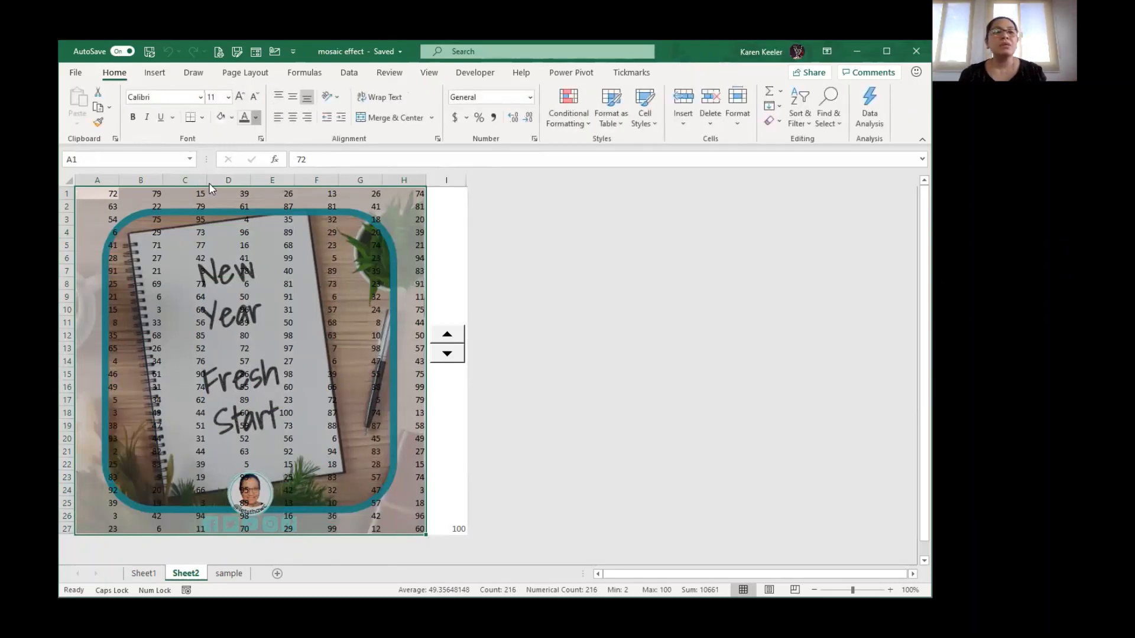
{"action": "left_click", "coordinate": [256, 118]}
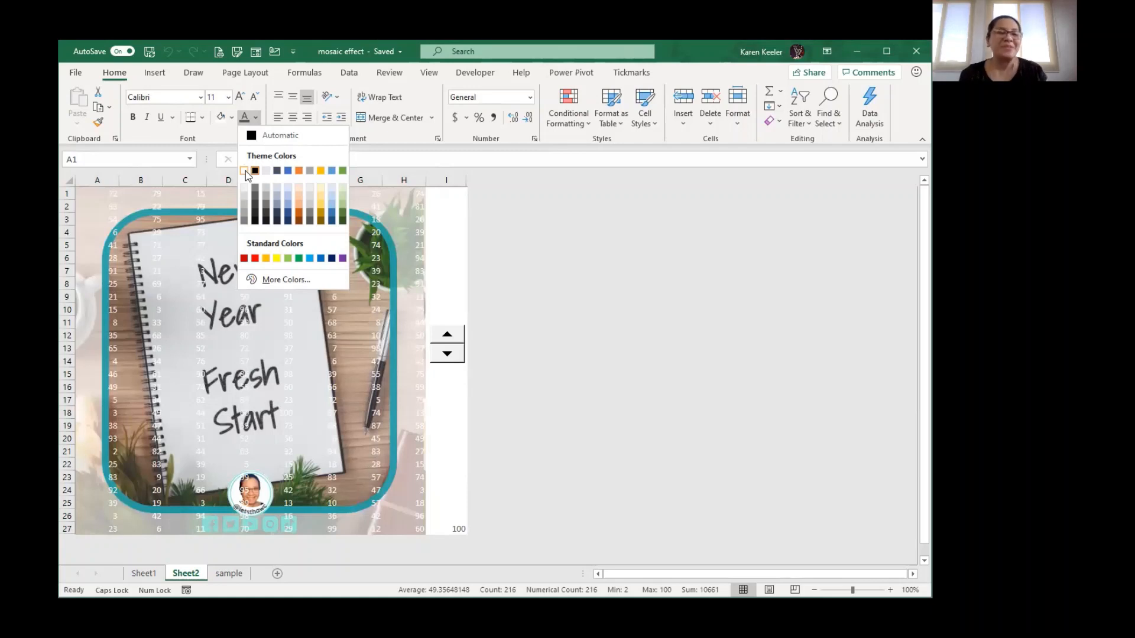
{"action": "left_click", "coordinate": [245, 172]}
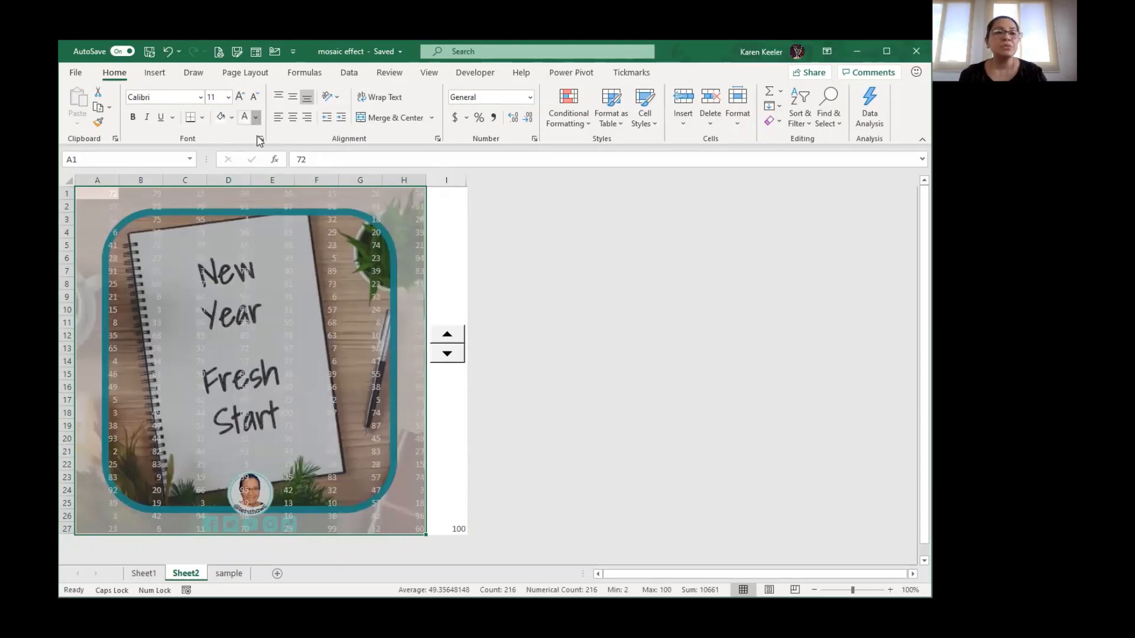
{"action": "key", "text": "ctrl+z"}
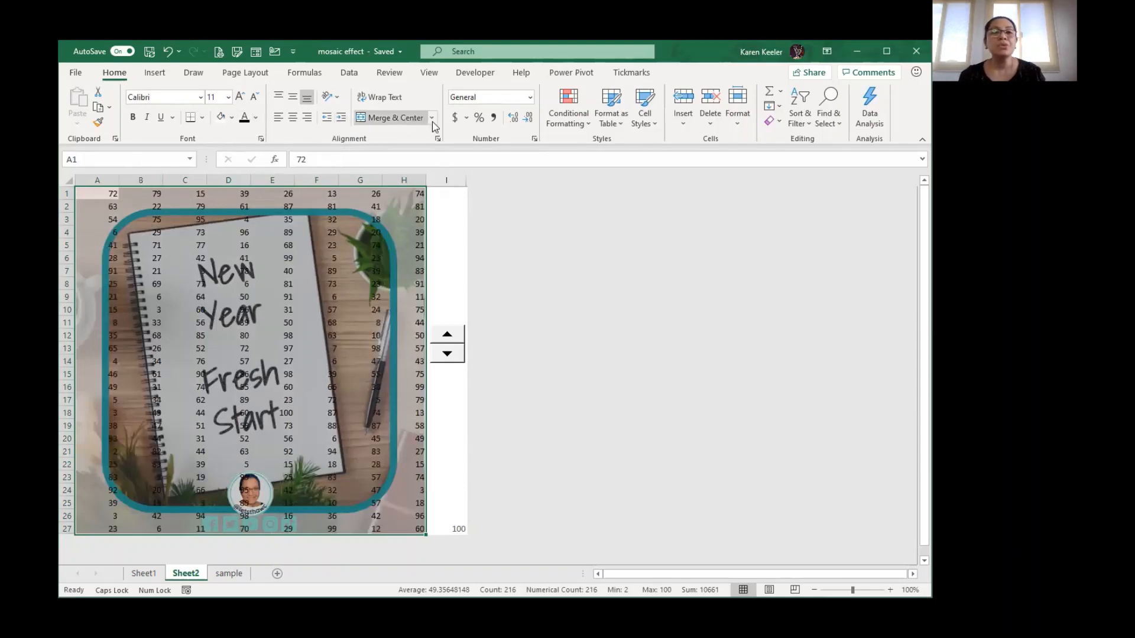
- Give A1:H27 the custom number format ;;; so all the numbers become invisible
{"action": "left_click", "coordinate": [538, 139]}
{"action": "left_click", "coordinate": [542, 219]}
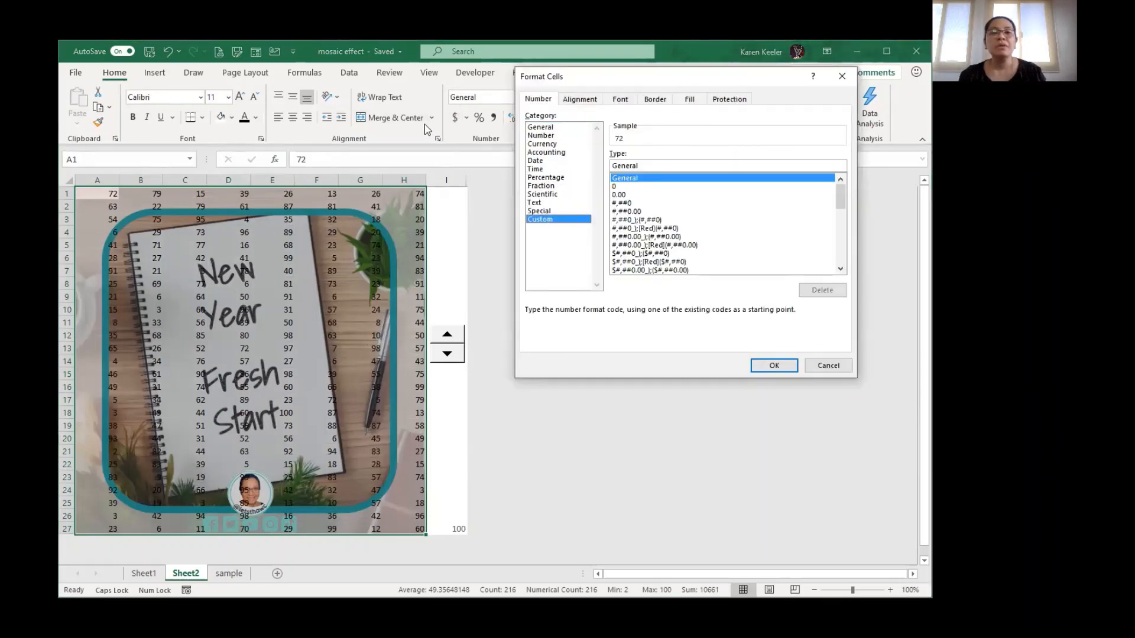
{"action": "mouse_move", "coordinate": [638, 165]}
{"action": "left_mouse_down"}
{"action": "mouse_move", "coordinate": [625, 166]}
{"action": "mouse_move", "coordinate": [614, 135]}
{"action": "left_mouse_up"}
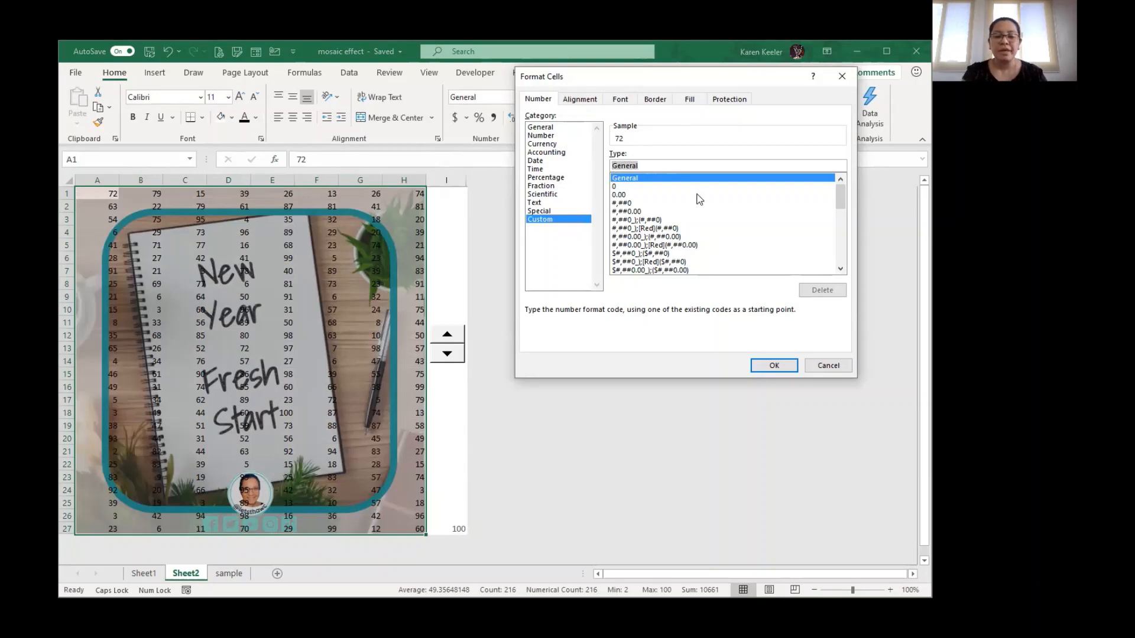
{"action": "type", "text": ";;;"}
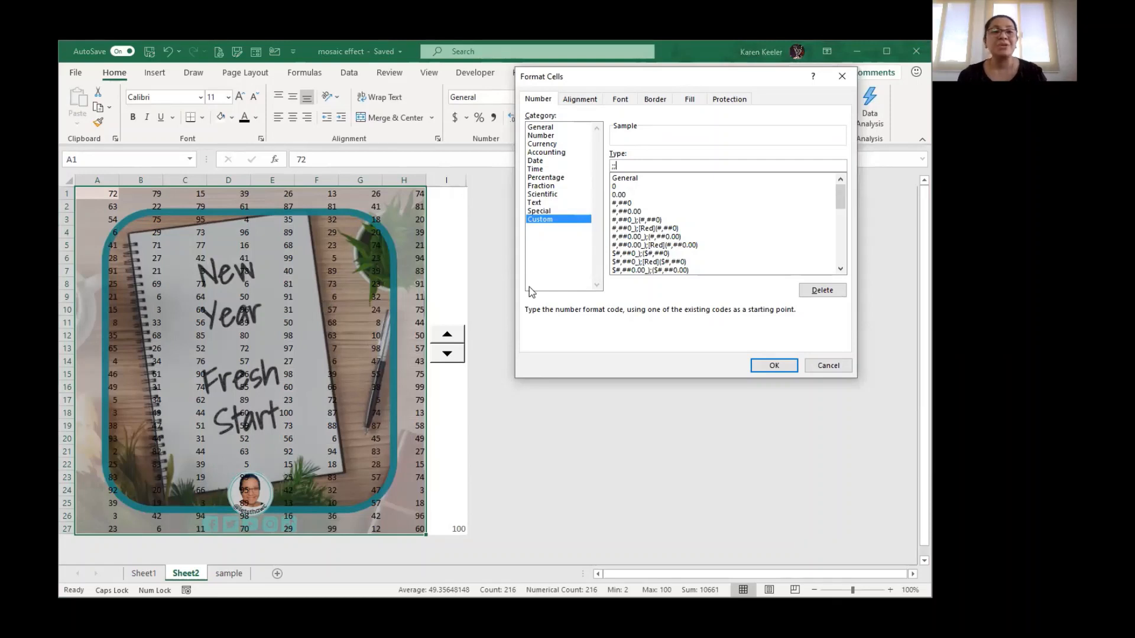
{"action": "left_click", "coordinate": [787, 366]}
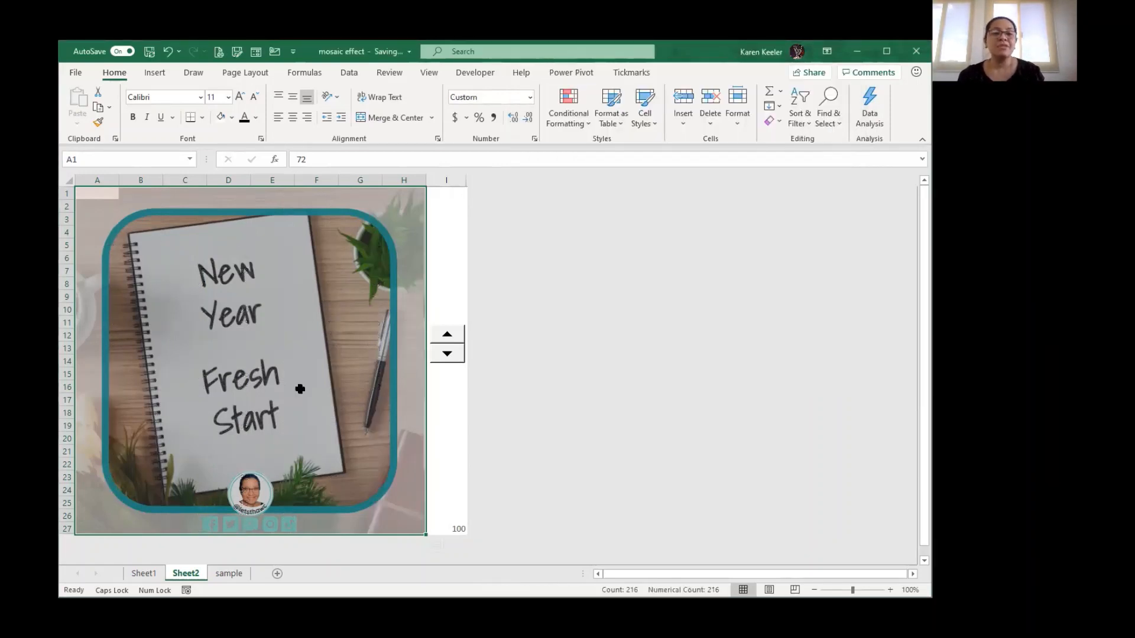
- Apply the format, then spin the counter down from 100 to 0, hiding the whole picture
{"action": "left_click", "coordinate": [315, 388]}
{"action": "left_click", "coordinate": [446, 354]}
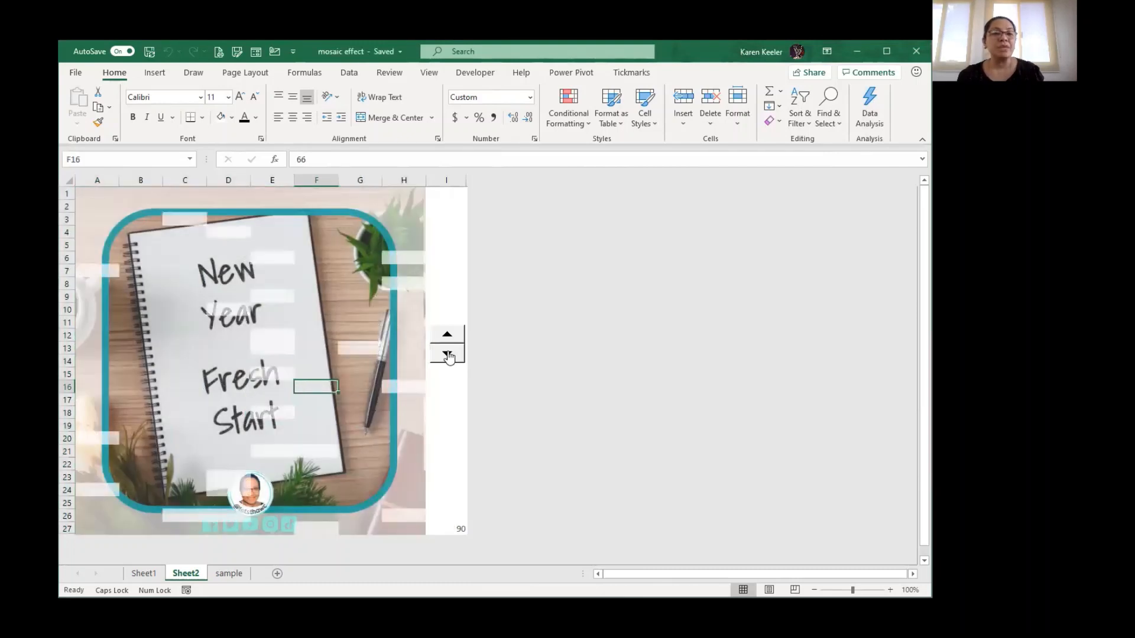
{"action": "left_click", "coordinate": [447, 354]}
{"action": "left_click", "coordinate": [447, 354]}
{"action": "left_click", "coordinate": [447, 354]}
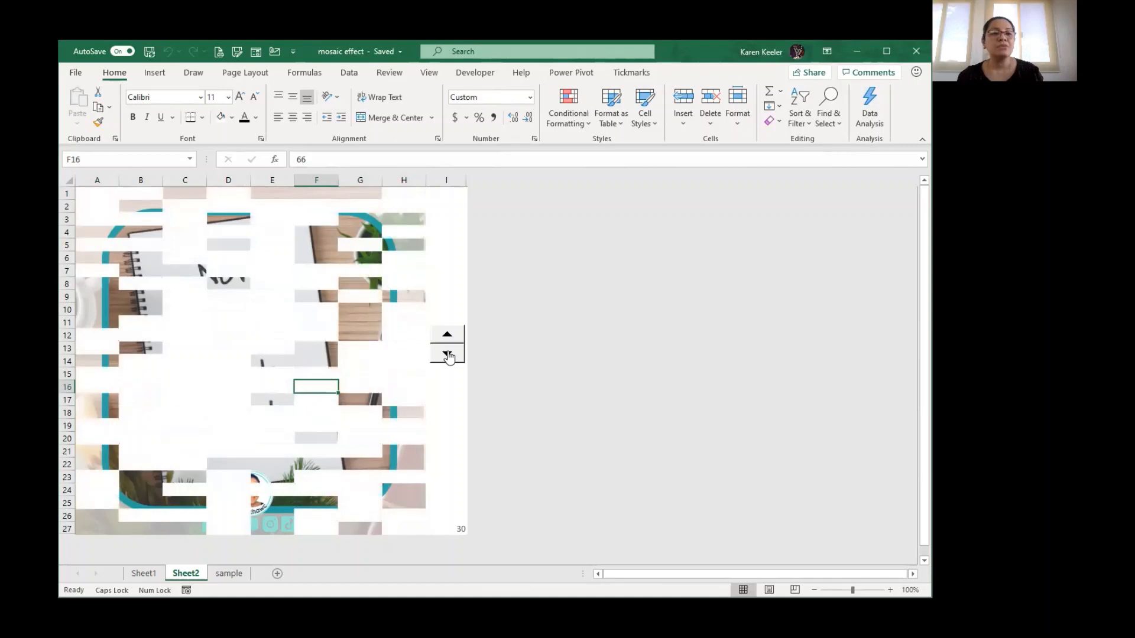
{"action": "left_click", "coordinate": [447, 354]}
{"action": "left_click", "coordinate": [448, 353]}
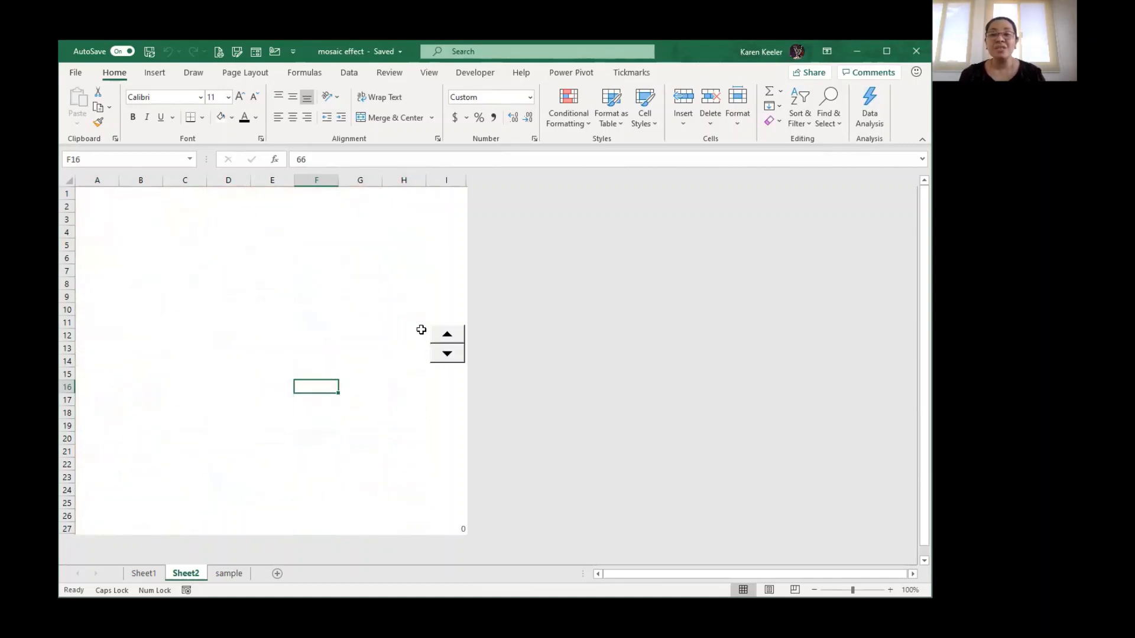
- Spin the counter back up to 50, revealing half the picture
{"action": "left_click", "coordinate": [447, 335]}
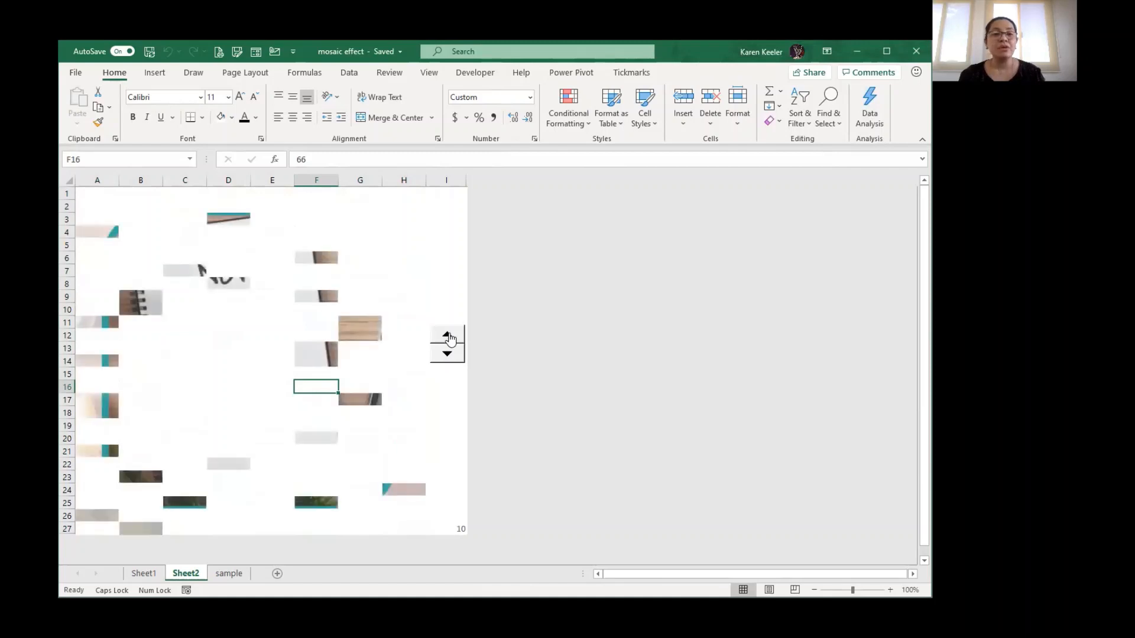
{"action": "left_click", "coordinate": [448, 335]}
{"action": "left_click", "coordinate": [447, 335]}
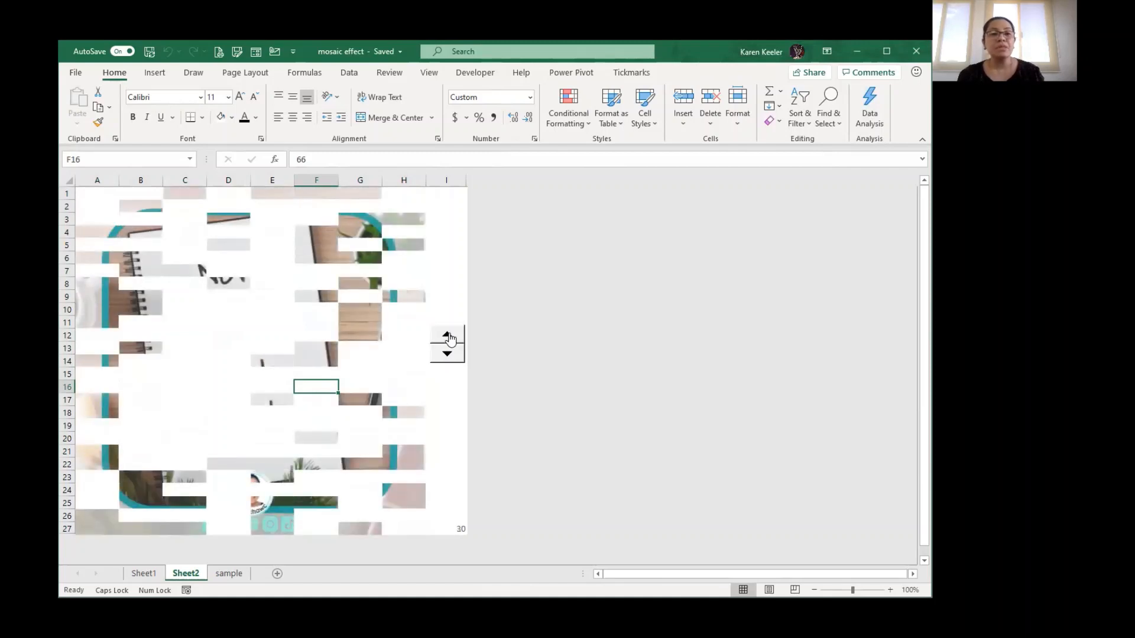
{"action": "left_click", "coordinate": [447, 335]}
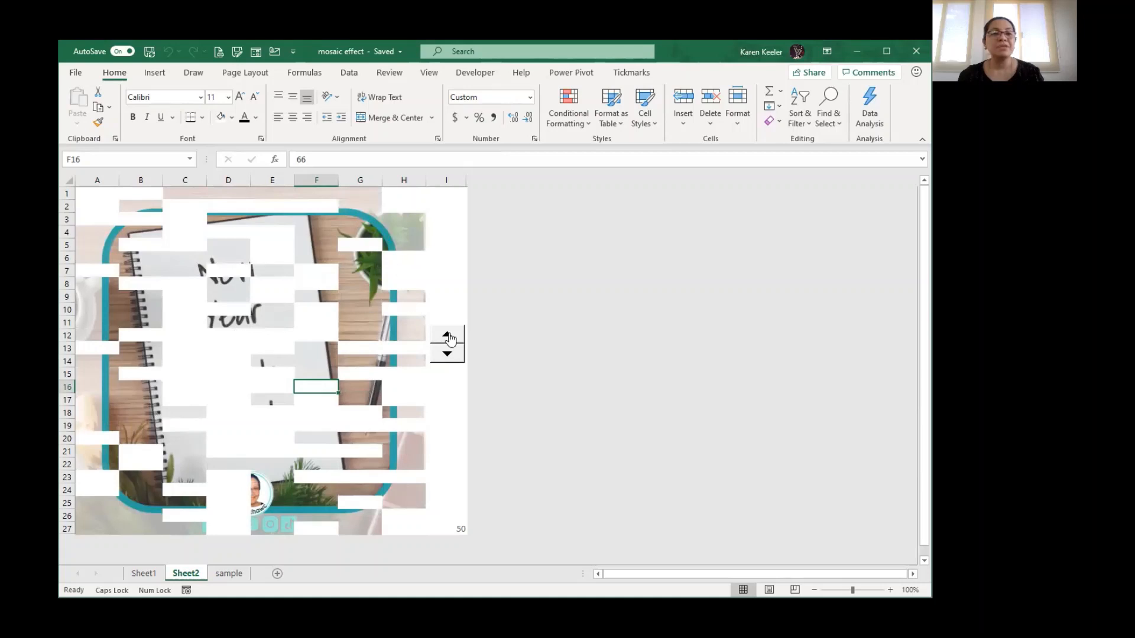
- Make the counter value in cell I27 white so it becomes invisible
{"action": "left_click", "coordinate": [460, 532]}
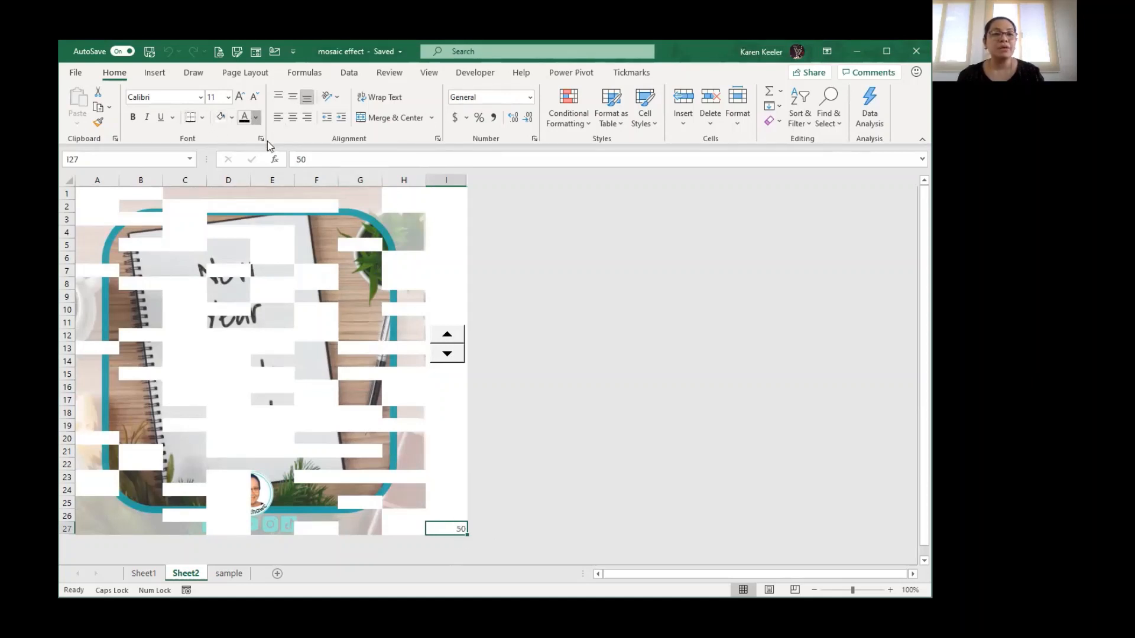
{"action": "left_click", "coordinate": [258, 121]}
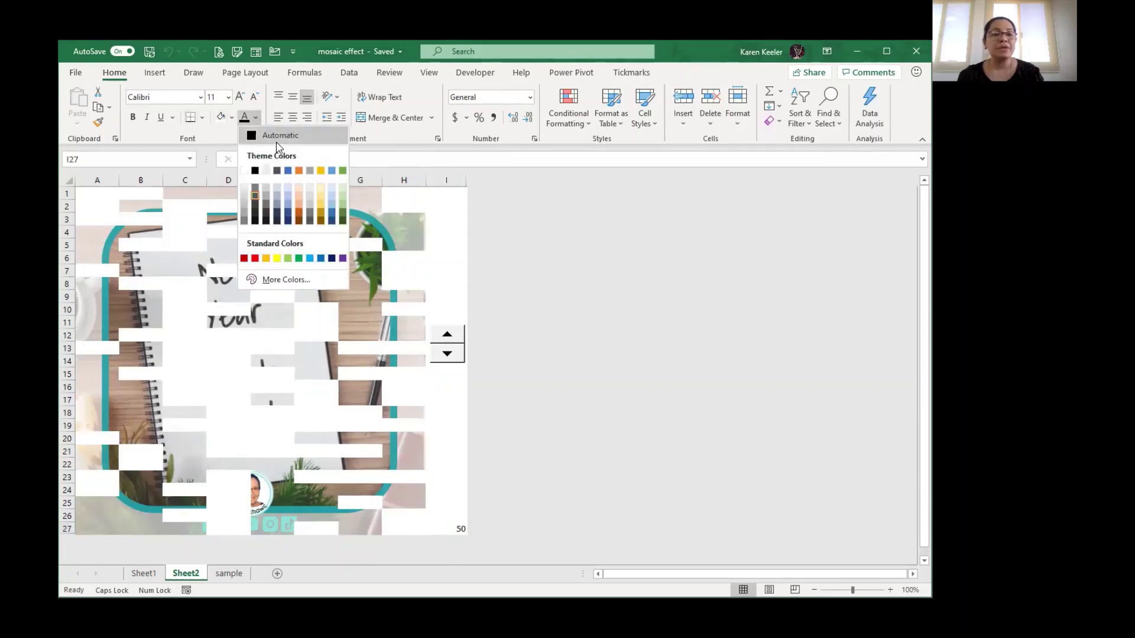
{"action": "left_click", "coordinate": [249, 173]}
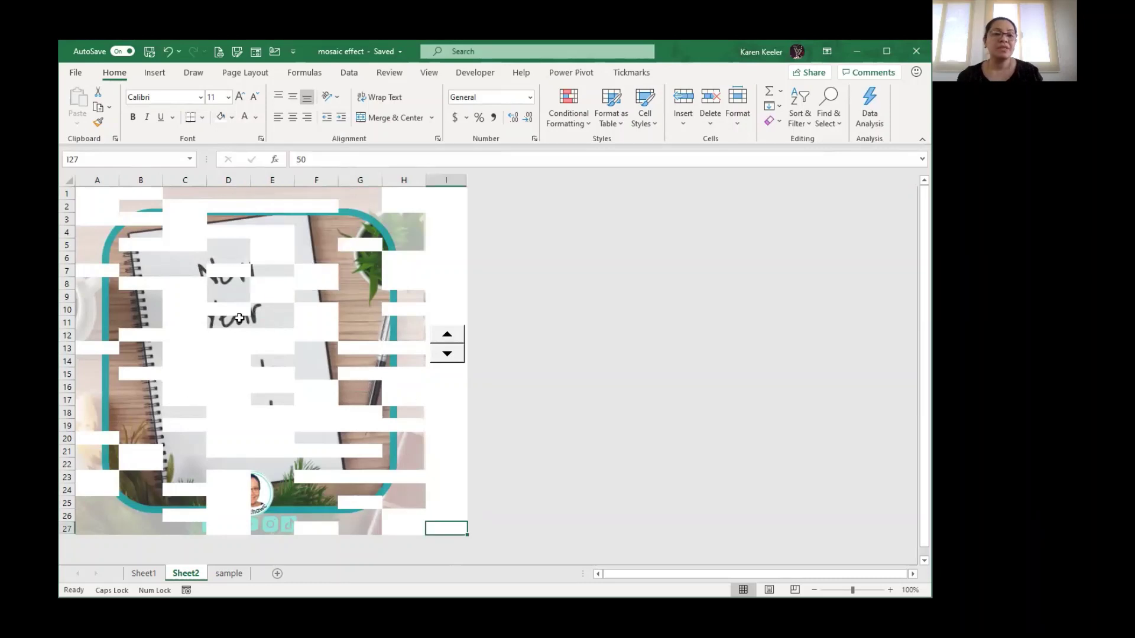
{"action": "left_click", "coordinate": [446, 398]}
- Spin the counter up to 100 so the whole picture is revealed again
{"action": "left_click", "coordinate": [447, 335]}
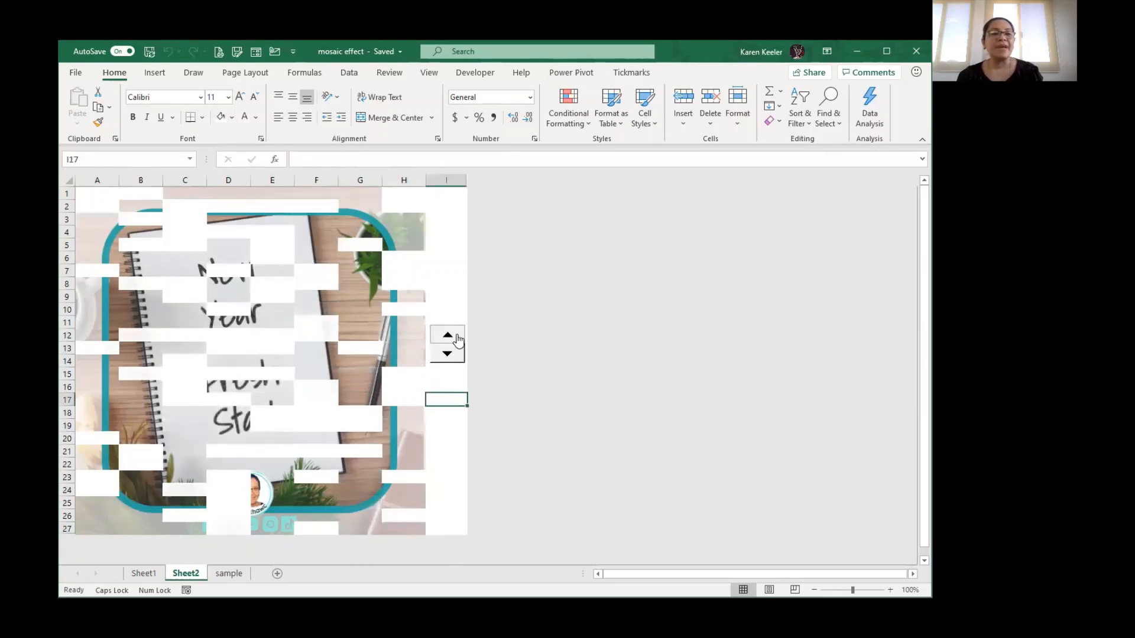
{"action": "left_click", "coordinate": [447, 335]}
{"action": "left_click", "coordinate": [447, 335]}
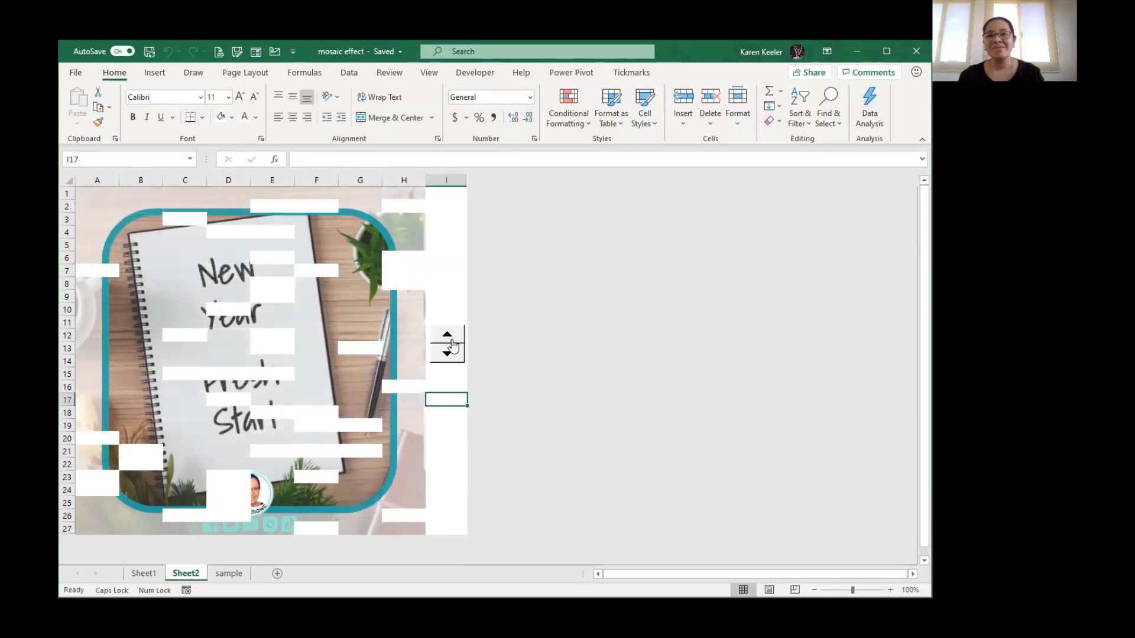
{"action": "left_click", "coordinate": [447, 335]}
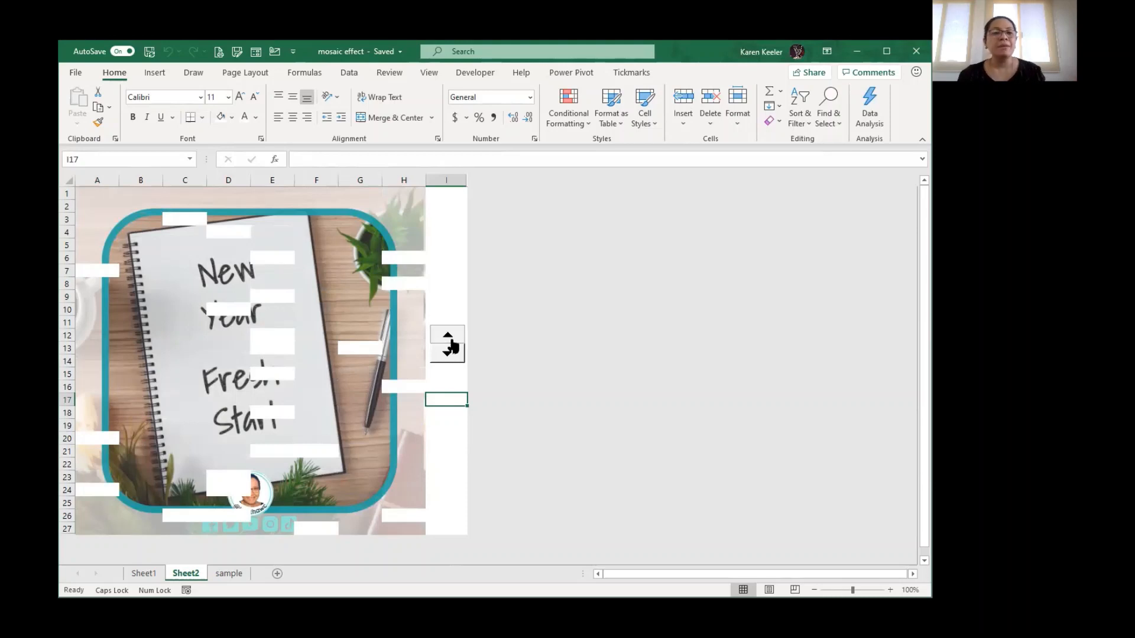
{"action": "left_click", "coordinate": [446, 335]}
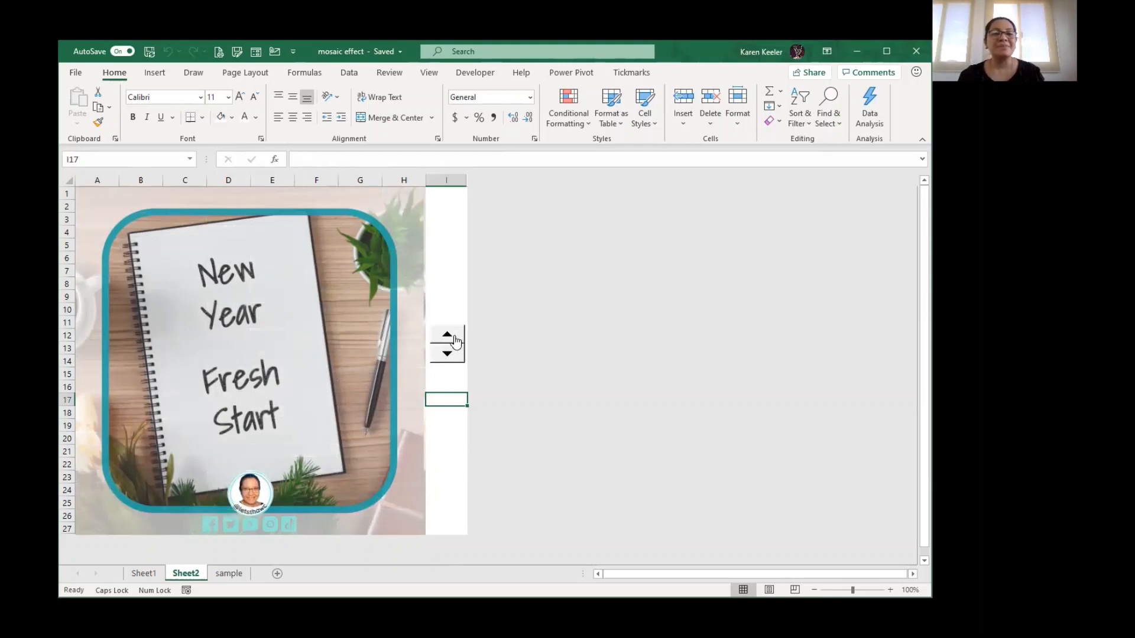
- Switch to the sample sheet and set its counter cell J21 to 0
{"action": "left_click", "coordinate": [230, 574]}
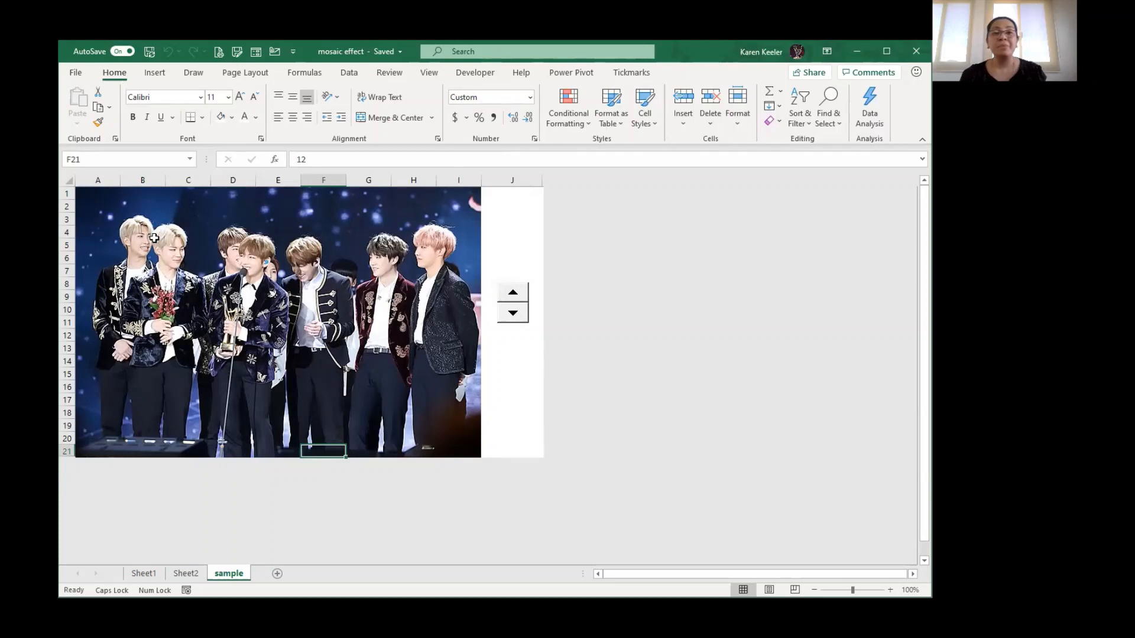
{"action": "left_click", "coordinate": [501, 449]}
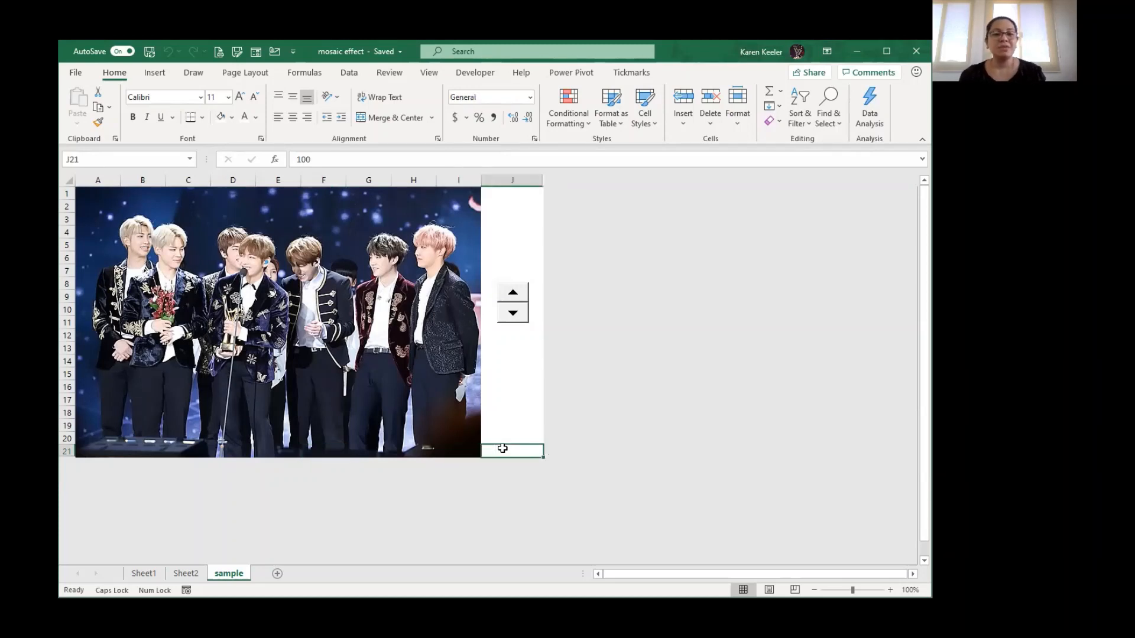
{"action": "type", "text": "0"}
{"action": "key", "text": "Return"}
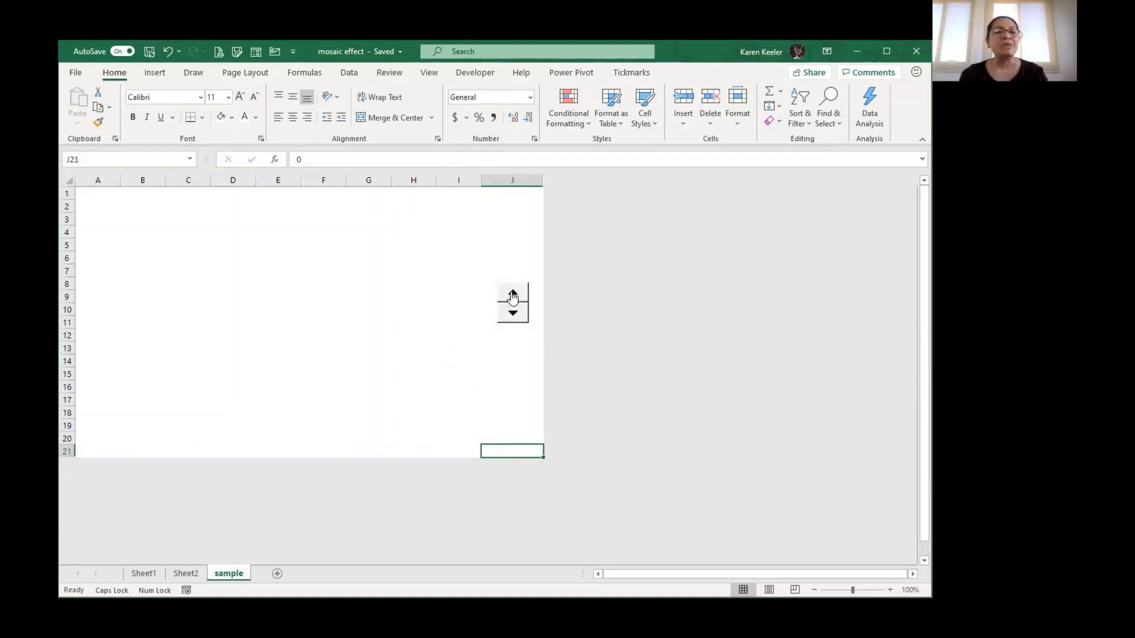
- Spin the counter up to 80, revealing most of the group photo
{"action": "left_click", "coordinate": [513, 293]}
{"action": "left_click", "coordinate": [513, 295]}
{"action": "left_click", "coordinate": [513, 295]}
{"action": "left_click", "coordinate": [513, 293]}
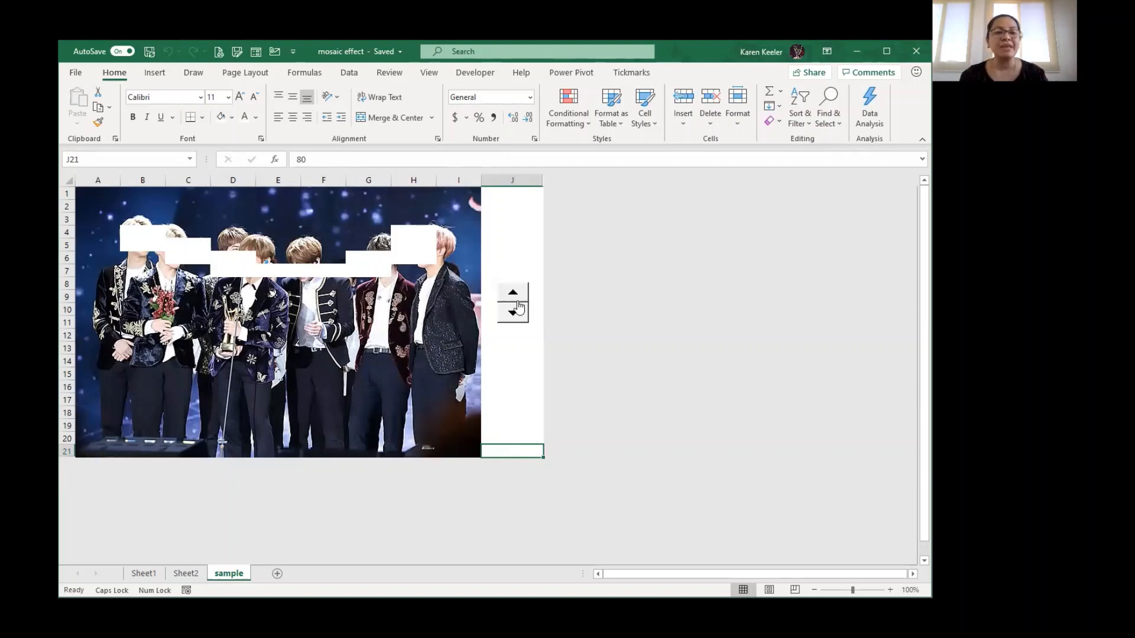
- Inspect cell B4 over a hidden face, then spin up to uncover the faces fully
{"action": "left_click", "coordinate": [134, 237]}
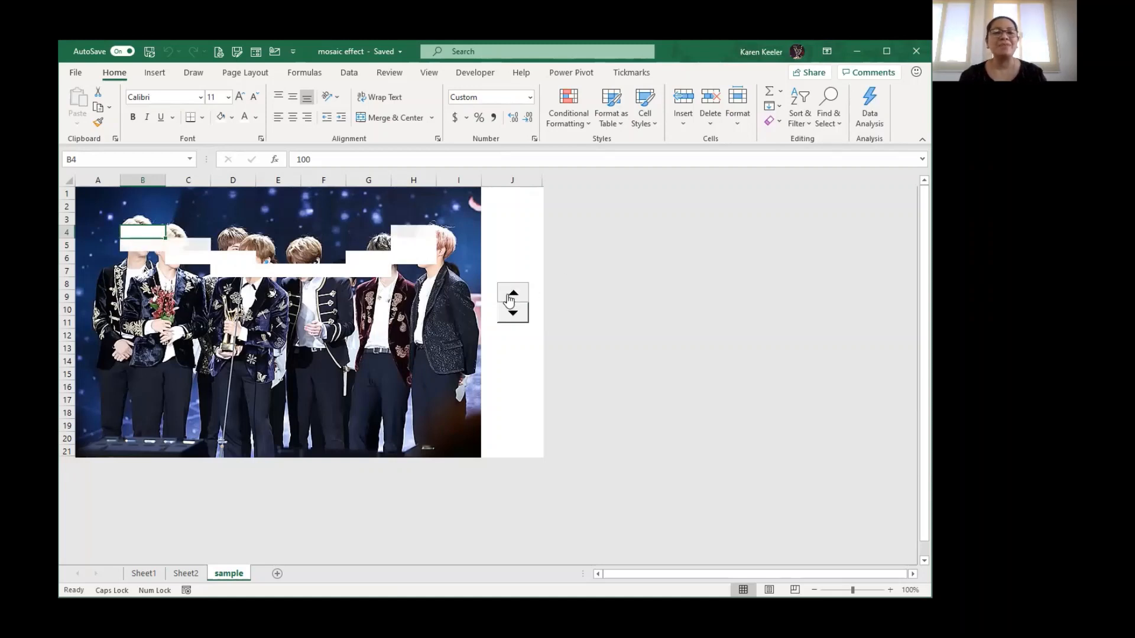
{"action": "left_click", "coordinate": [512, 312]}
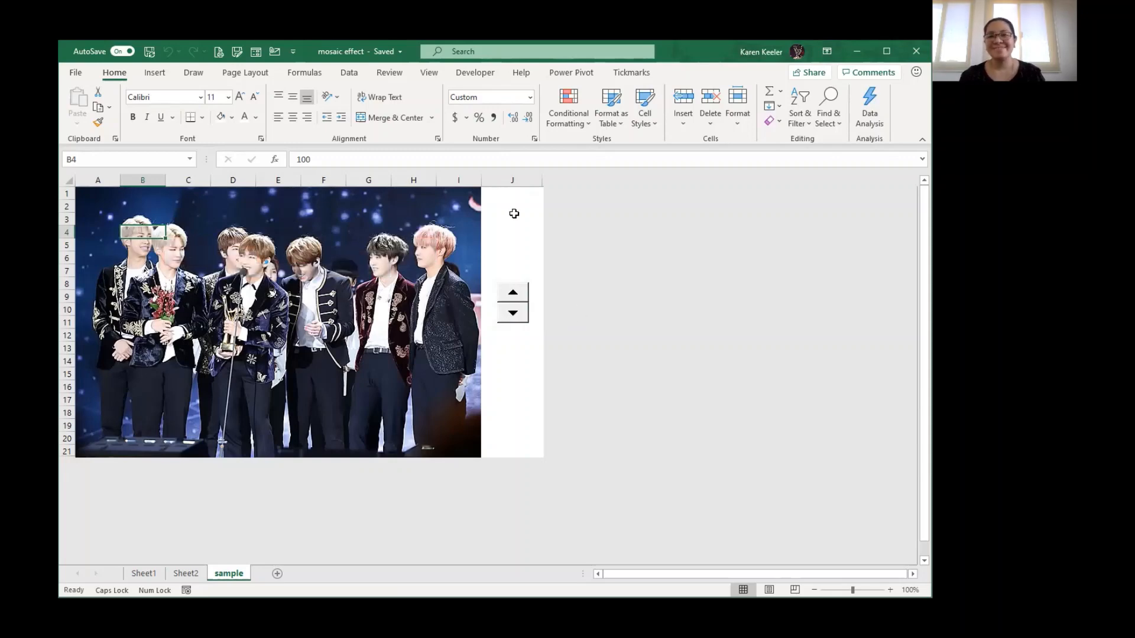